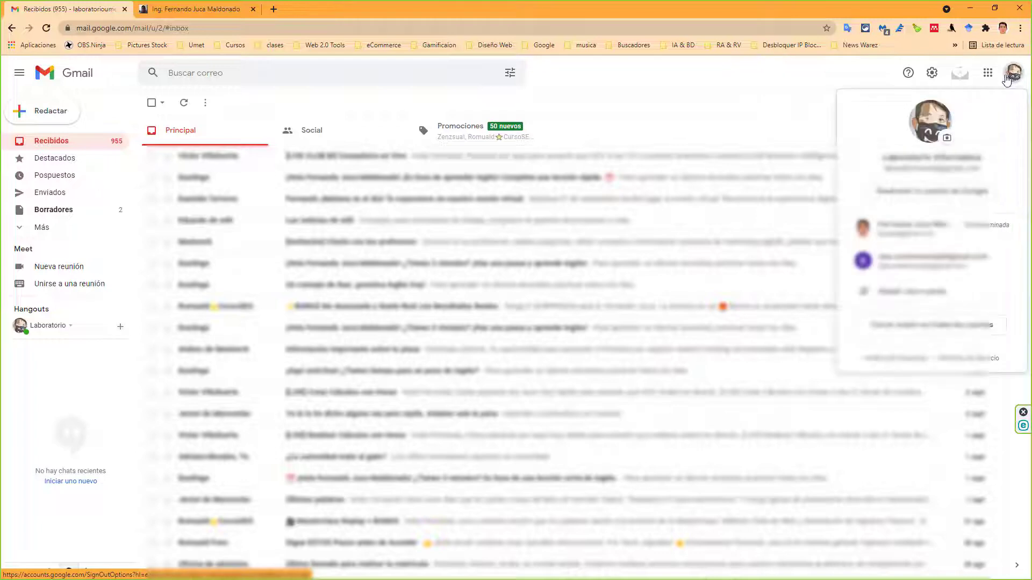
# Open Blogger from the list of Google applications available in the mail account
pyautogui.click(990, 77)
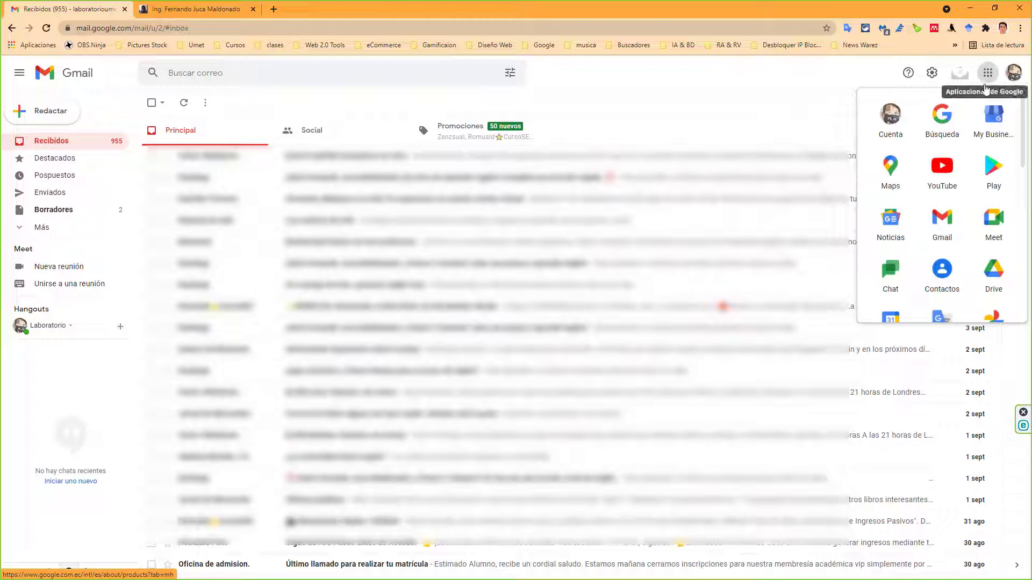
pyautogui.scroll(-5, 985, 130)
pyautogui.scroll(-2, 981, 126)
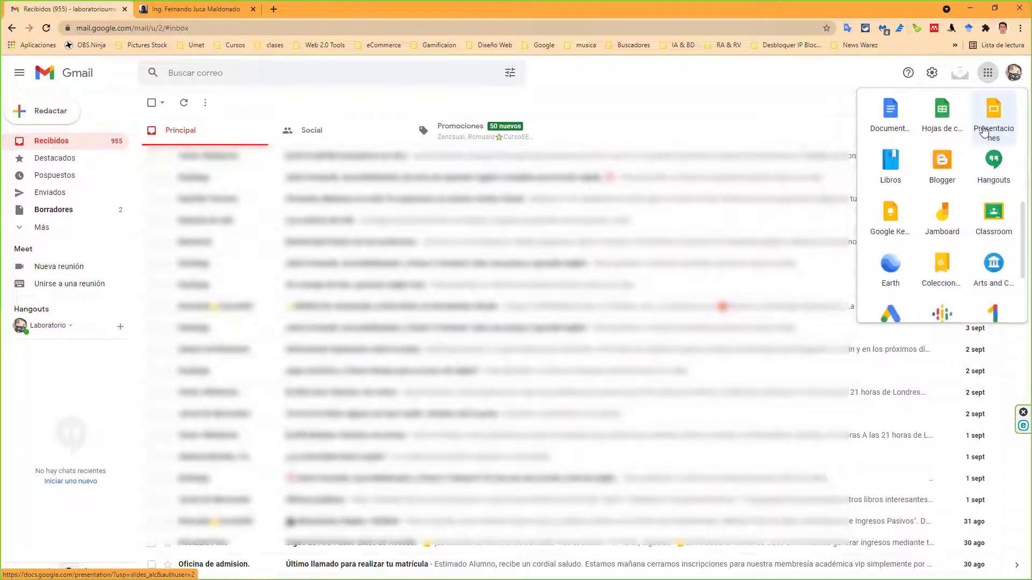
pyautogui.scroll(1, 971, 146)
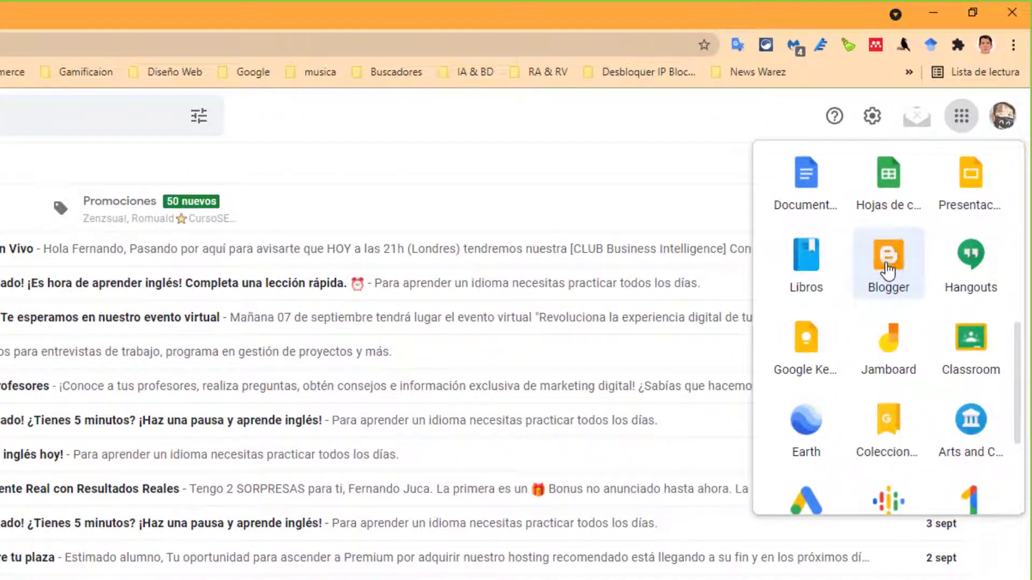
pyautogui.click(887, 267)
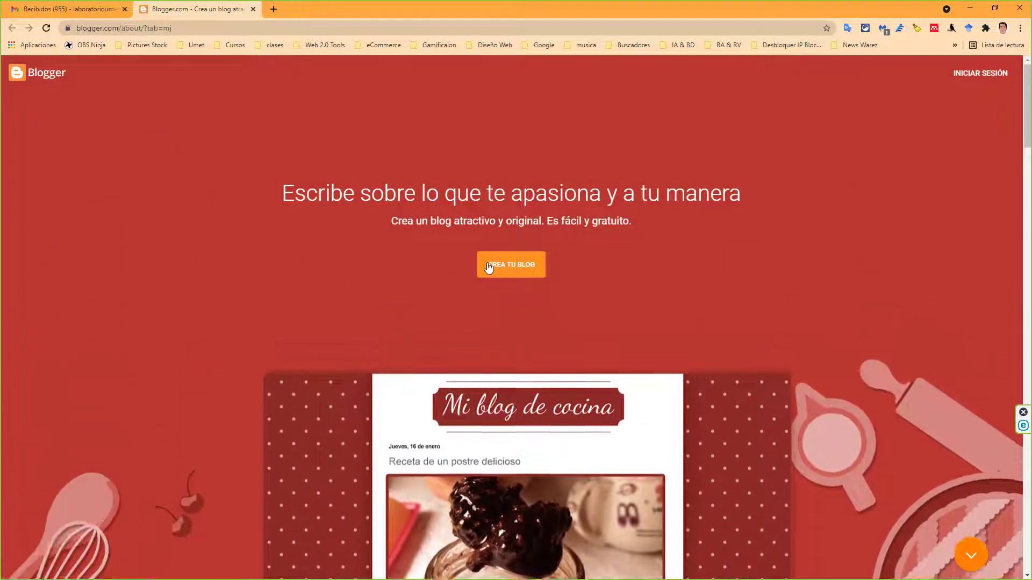
# Review the Blogger introduction page and sign in with the third listed Google account
pyautogui.scroll(-15, 711, 257)
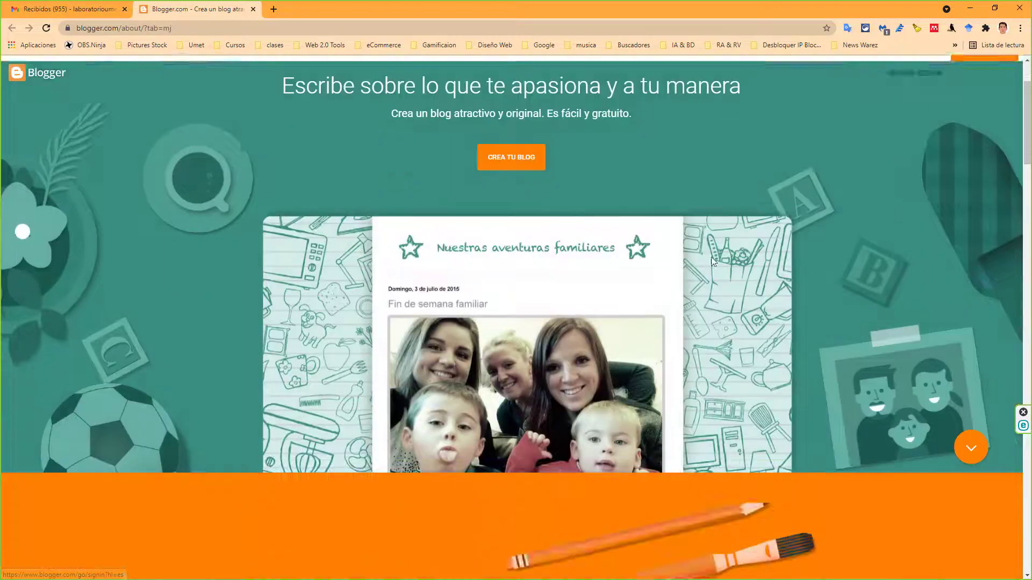
pyautogui.scroll(-20, 701, 256)
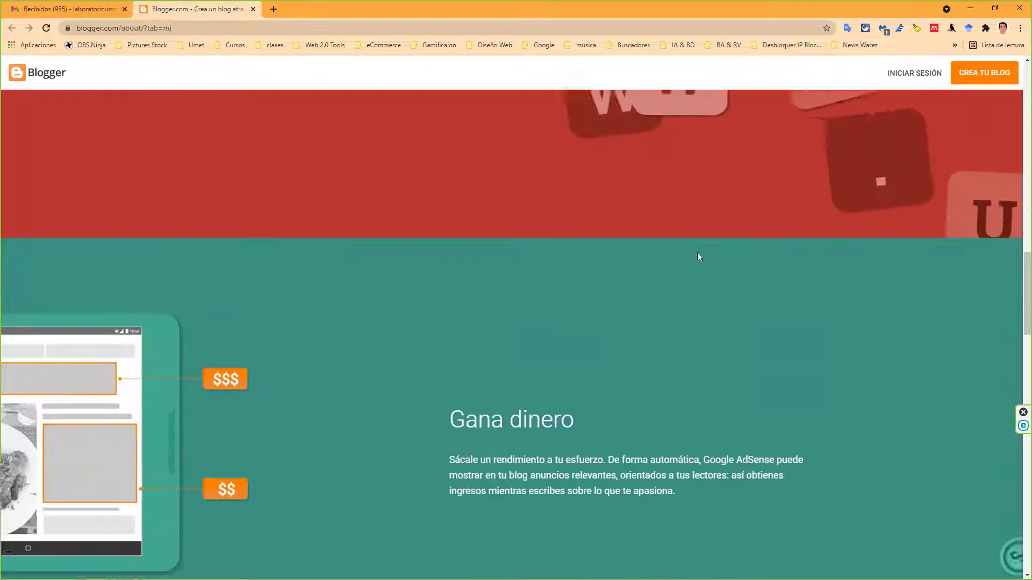
pyautogui.scroll(20, 690, 255)
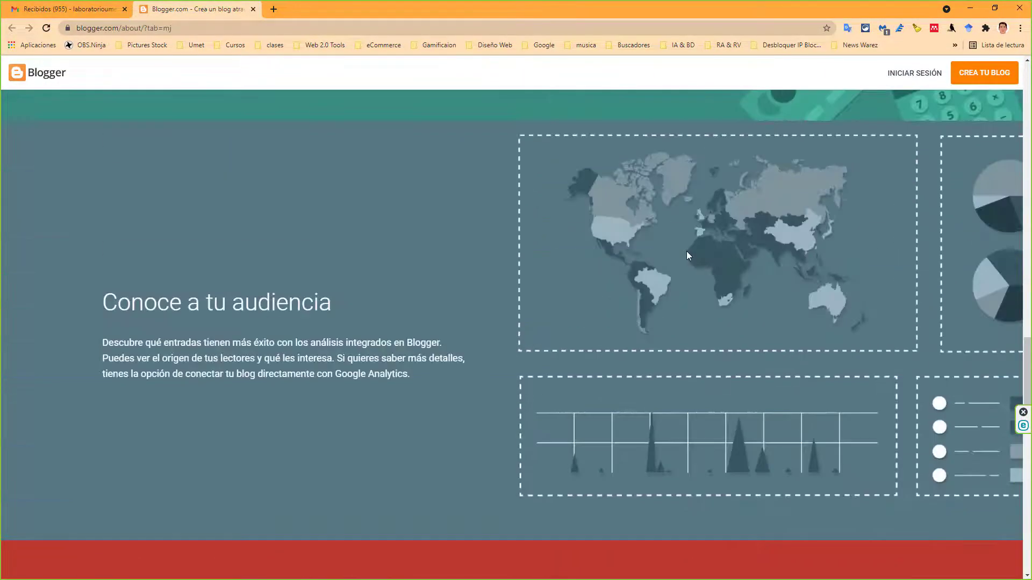
pyautogui.scroll(4, 680, 250)
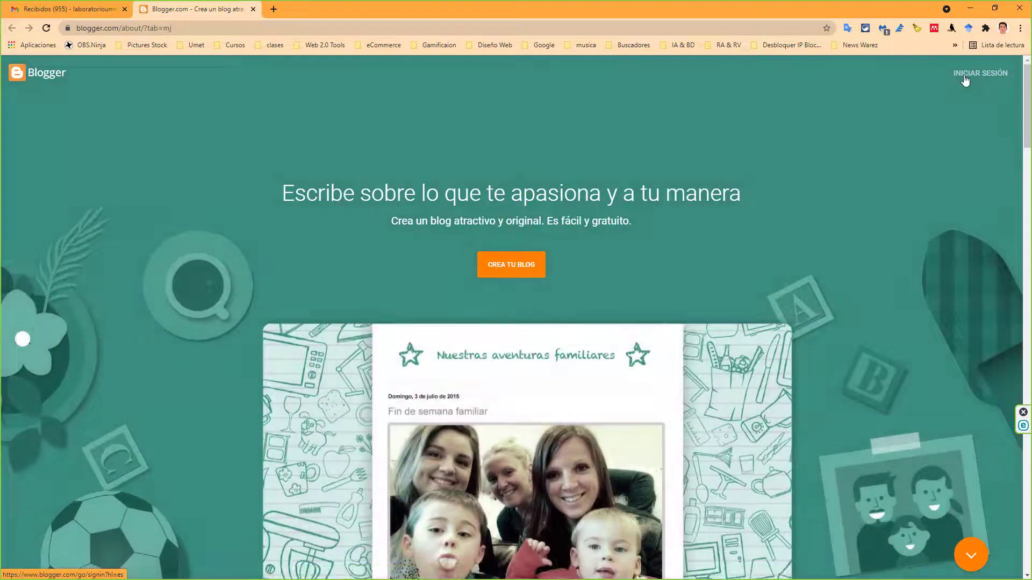
pyautogui.click(966, 79)
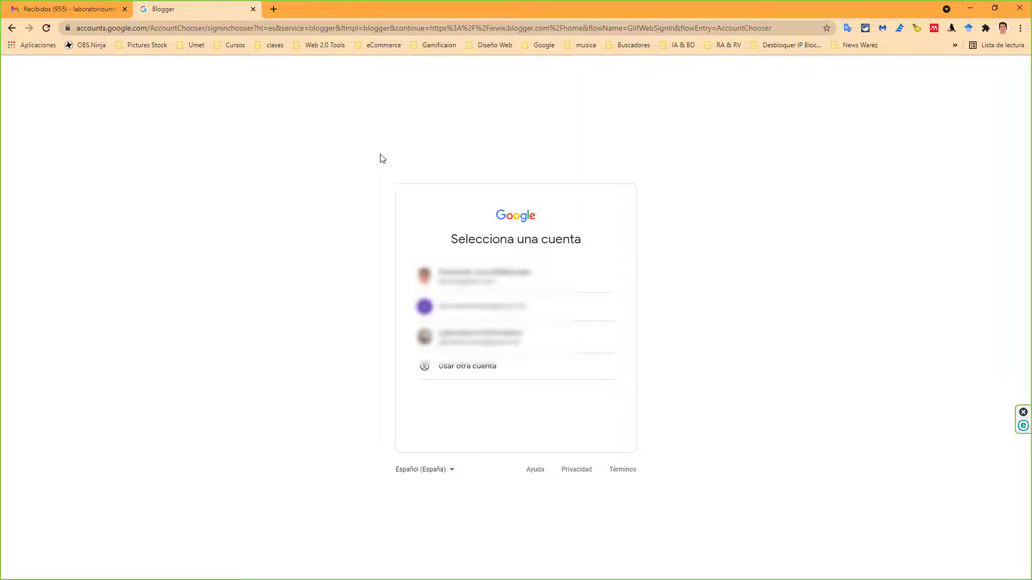
pyautogui.click(455, 331)
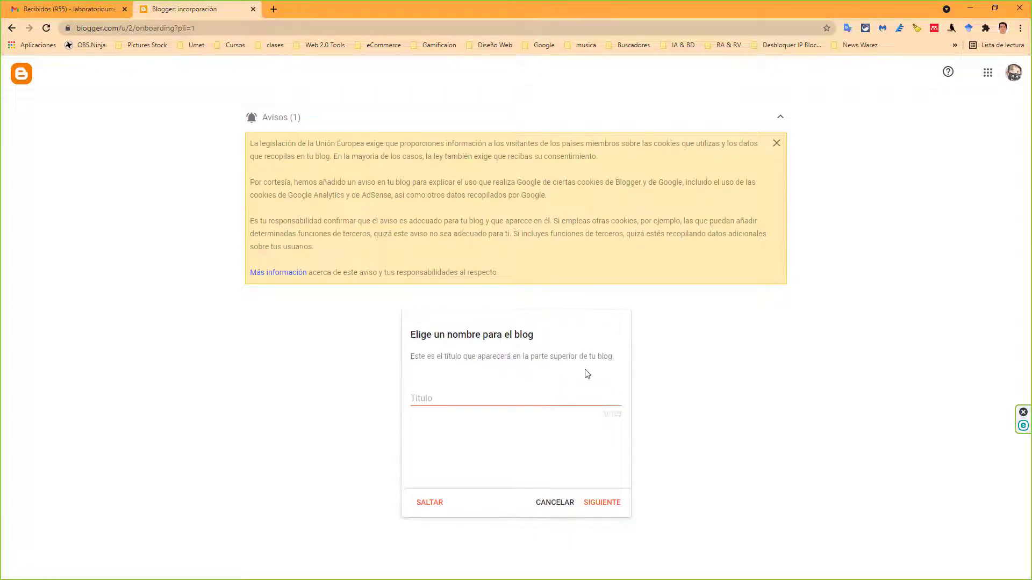
# Name the new blog Curso Herramientas Digitales para la Educación and continue to the address setup
pyautogui.click(454, 396)
pyautogui.write('Curso Herramientas Digitales para la Educación')
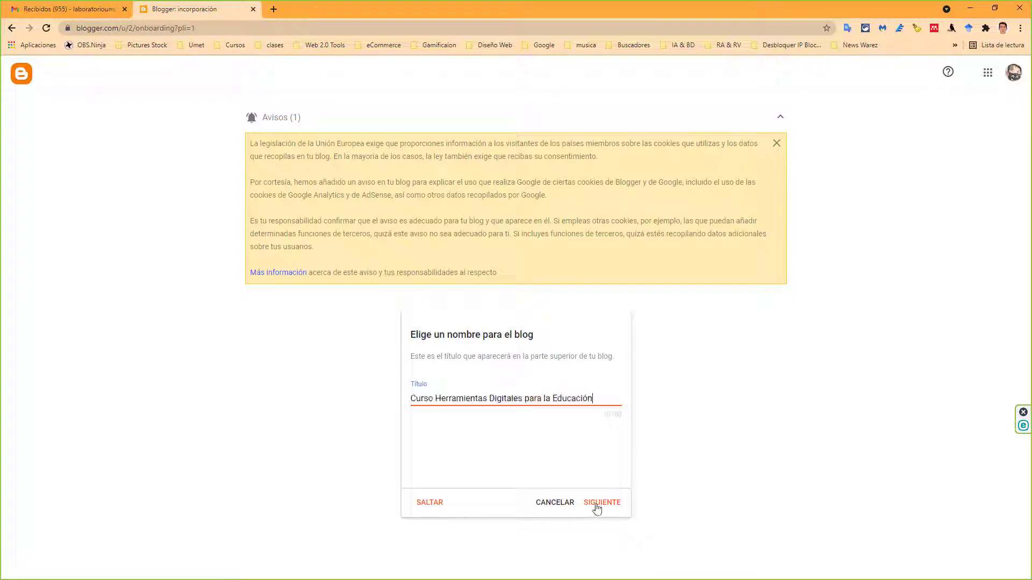
pyautogui.click(596, 504)
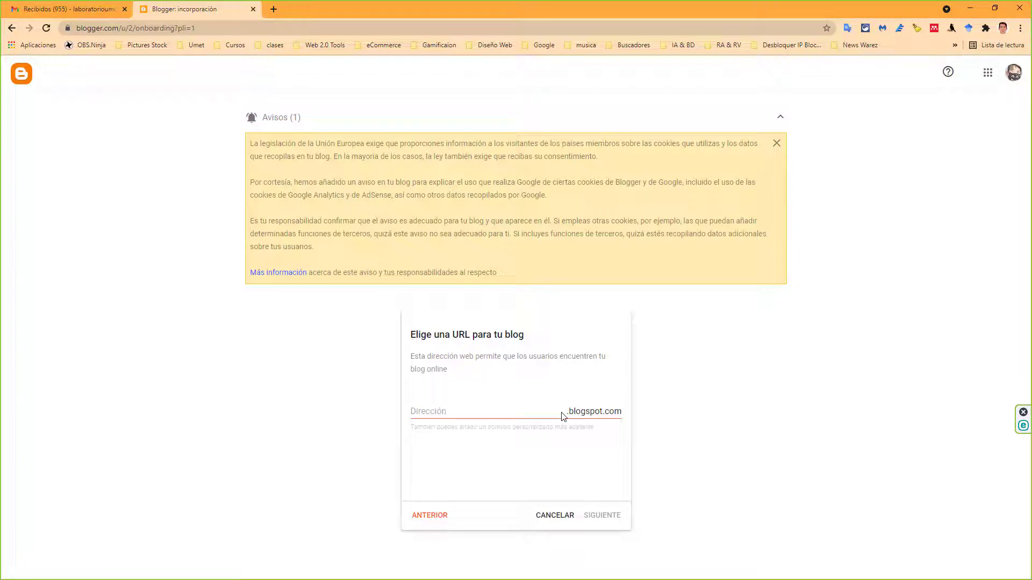
# Set the blog address to curso-herramientasdigitales and the display name to Curso de Herramientas Digitales para la Educación, and finish creating the blog
pyautogui.write('cursoherramientasdigitales')
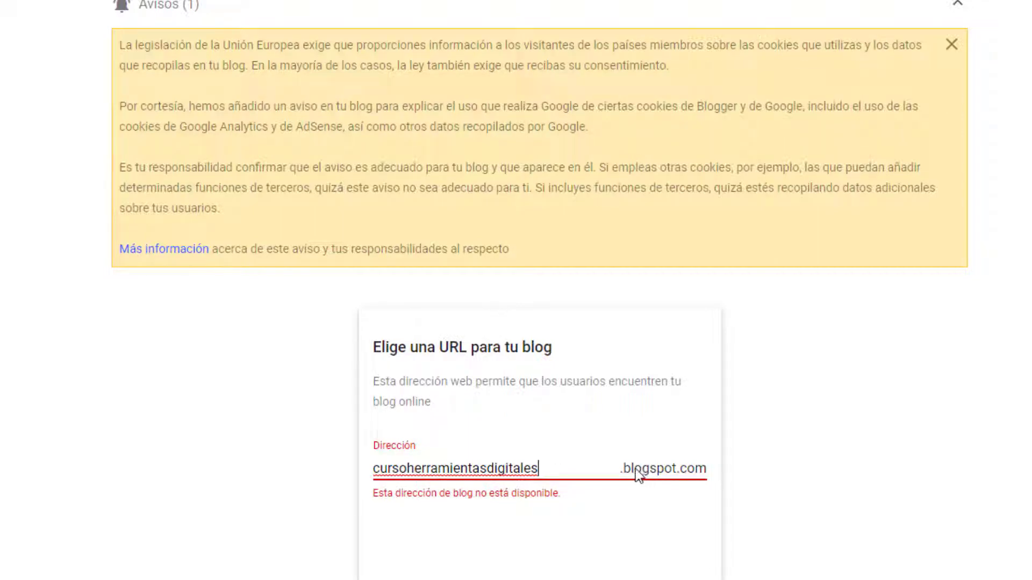
pyautogui.click(410, 469)
pyautogui.write('-')
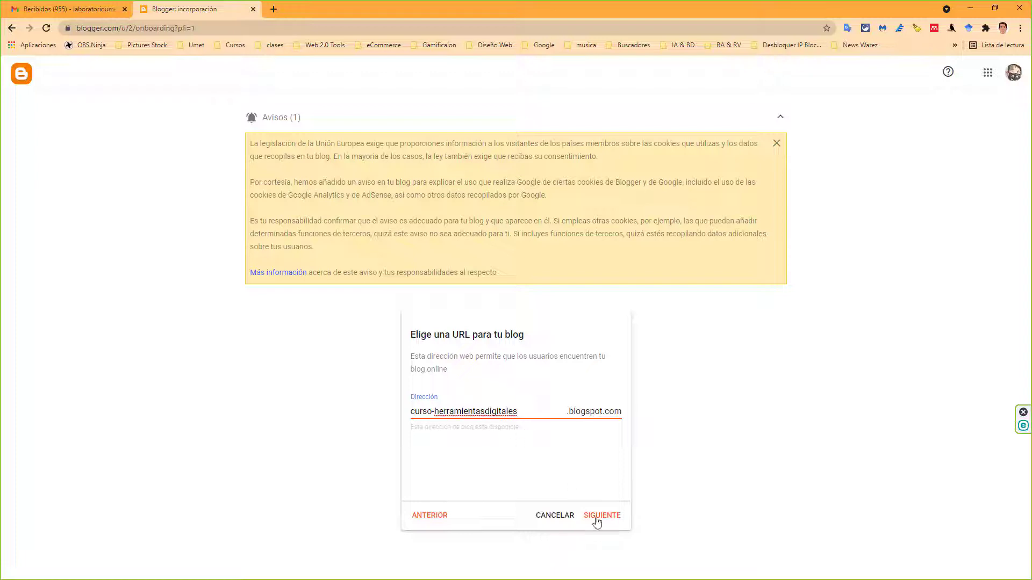
pyautogui.click(601, 517)
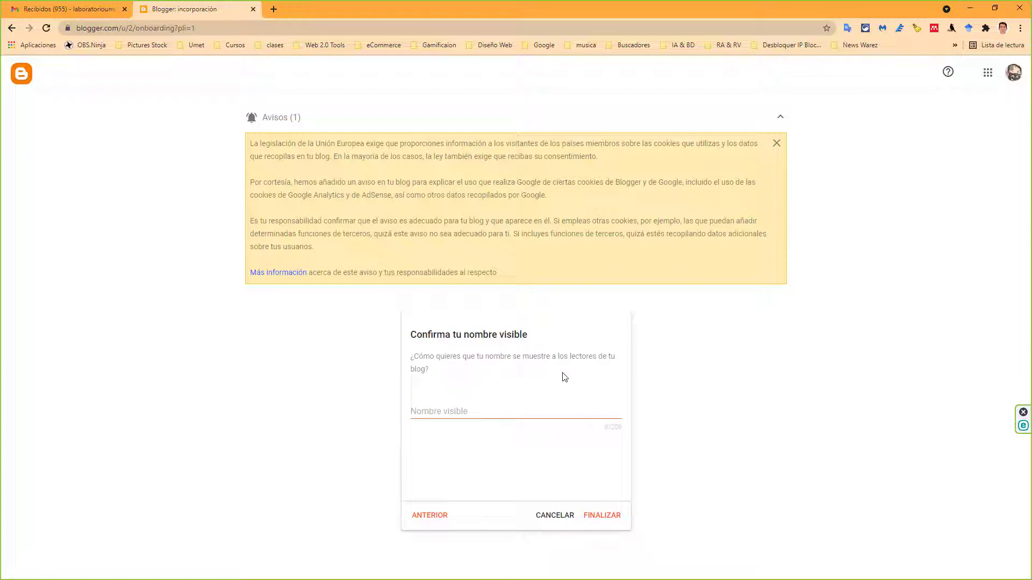
pyautogui.click(487, 410)
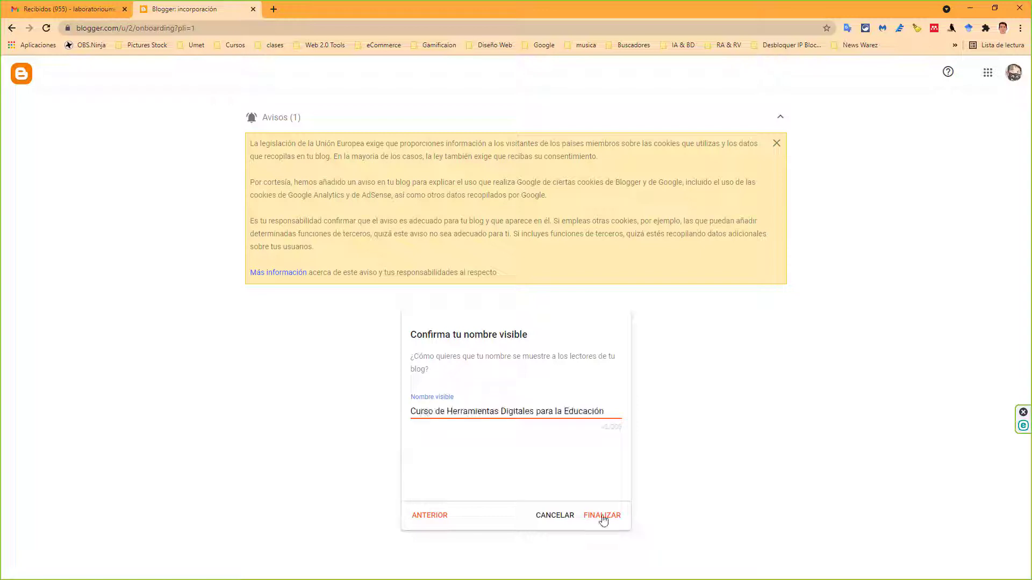
pyautogui.click(603, 517)
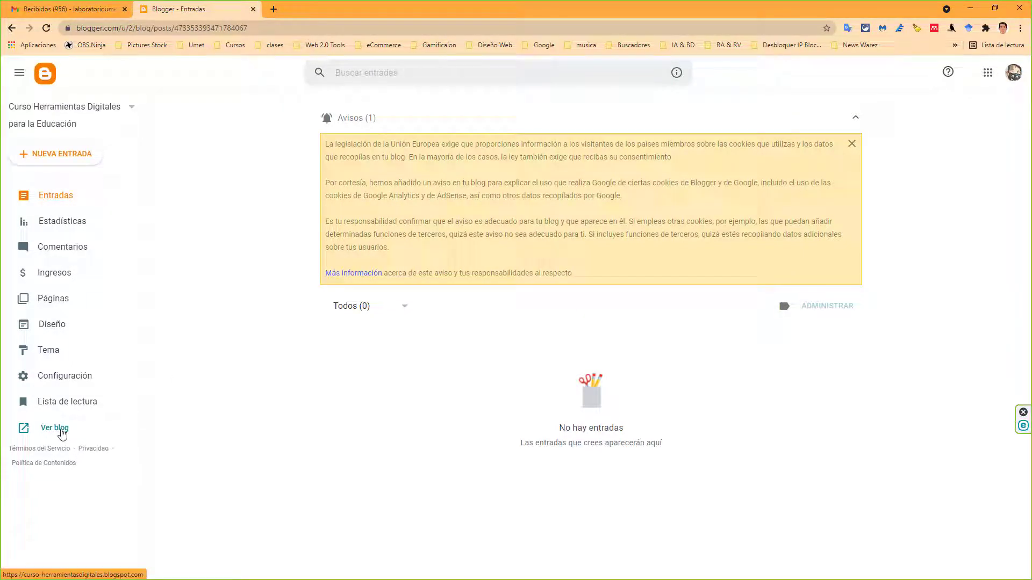
# View the new blog's public site and examine its web address and title
pyautogui.click(55, 429)
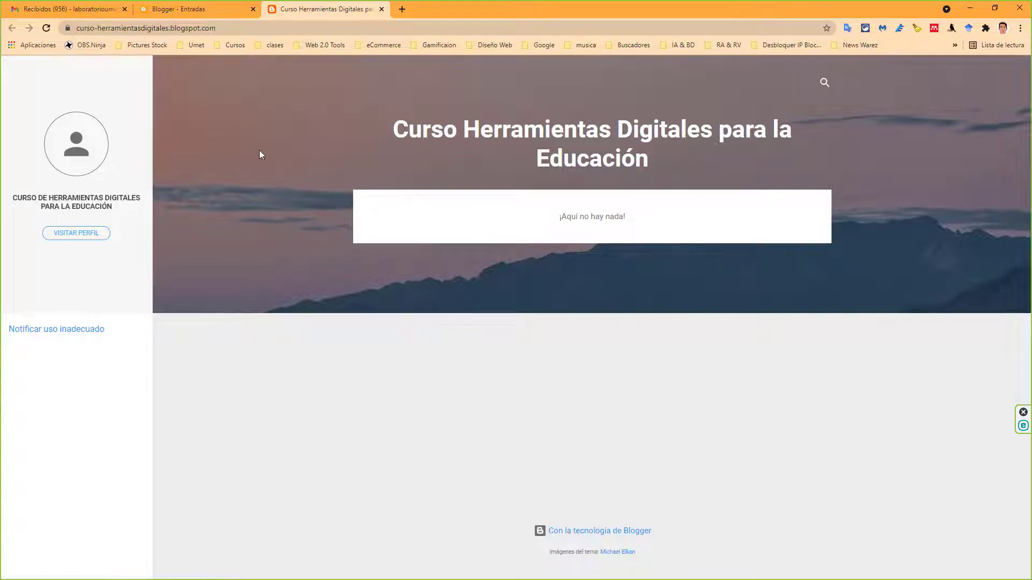
pyautogui.moveTo(227, 32); pyautogui.dragTo(66, 30)
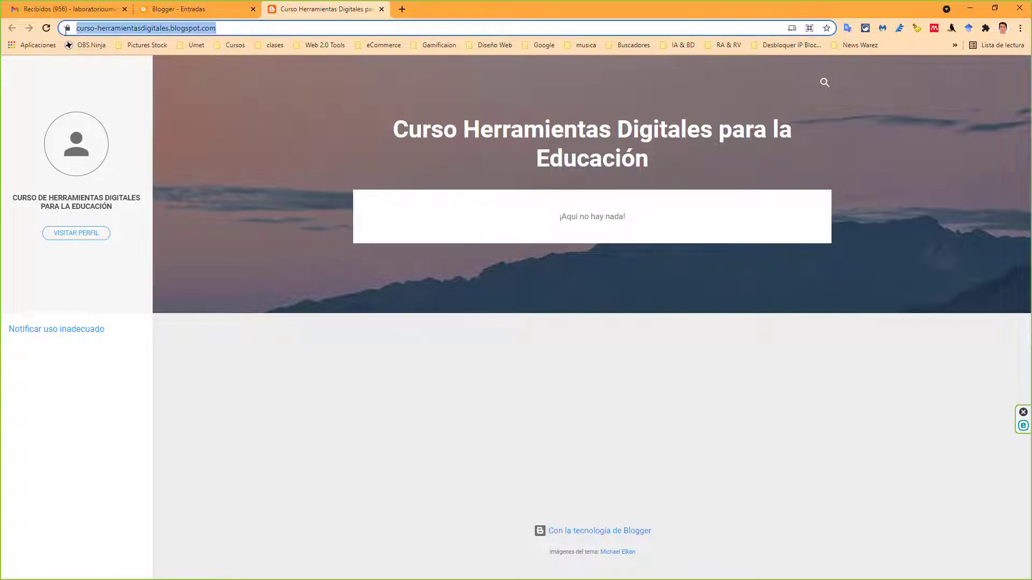
pyautogui.moveTo(396, 130); pyautogui.dragTo(668, 164)
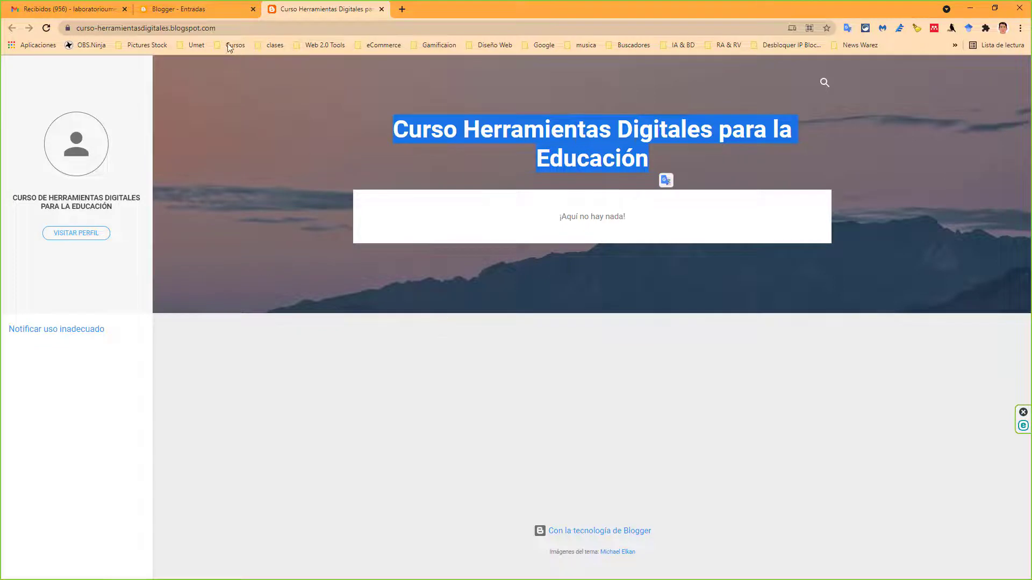
# Return to the blog's dashboard and look through its Estadísticas section
pyautogui.click(196, 5)
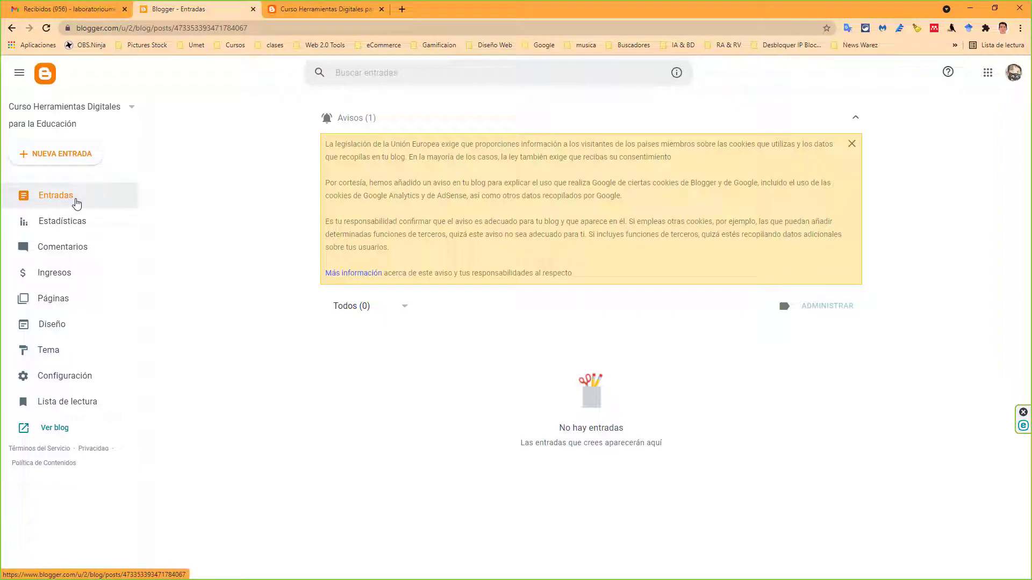
pyautogui.click(79, 222)
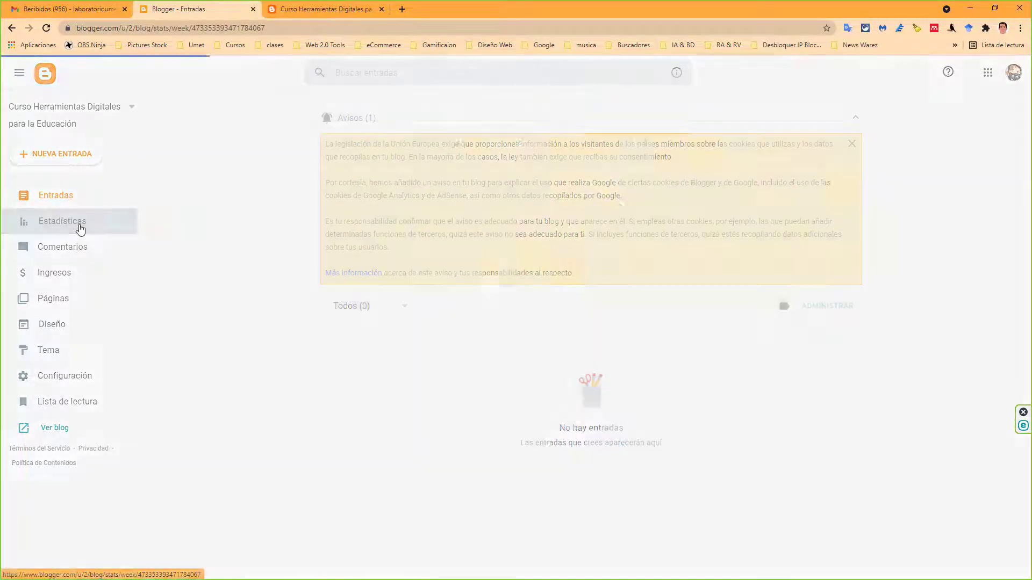
pyautogui.scroll(-3, 603, 329)
pyautogui.scroll(-10, 603, 329)
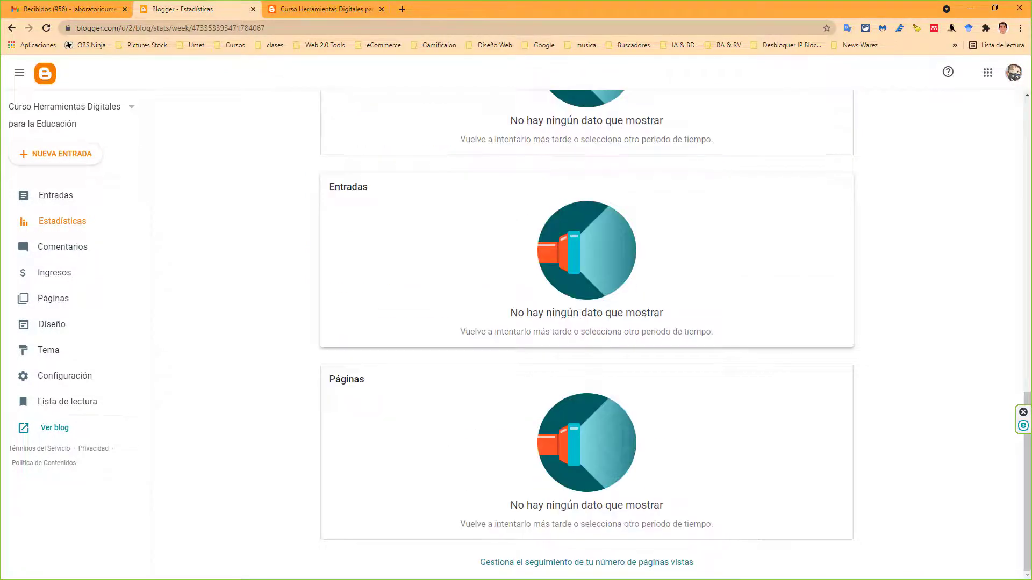
pyautogui.scroll(8, 582, 316)
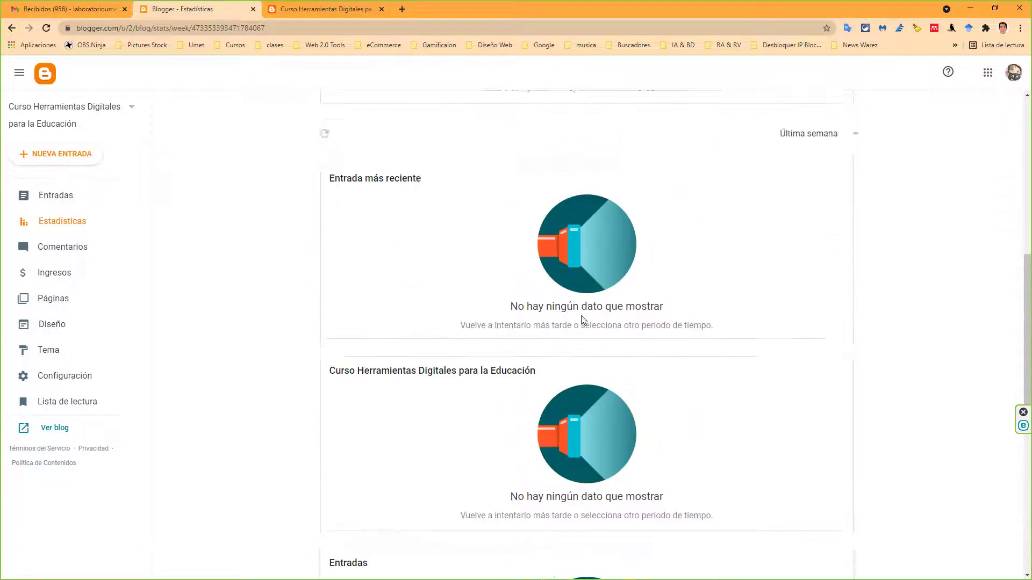
# Look through the blog's Comentarios, Ingresos, Páginas and Entradas sections, ending on Páginas
pyautogui.click(47, 250)
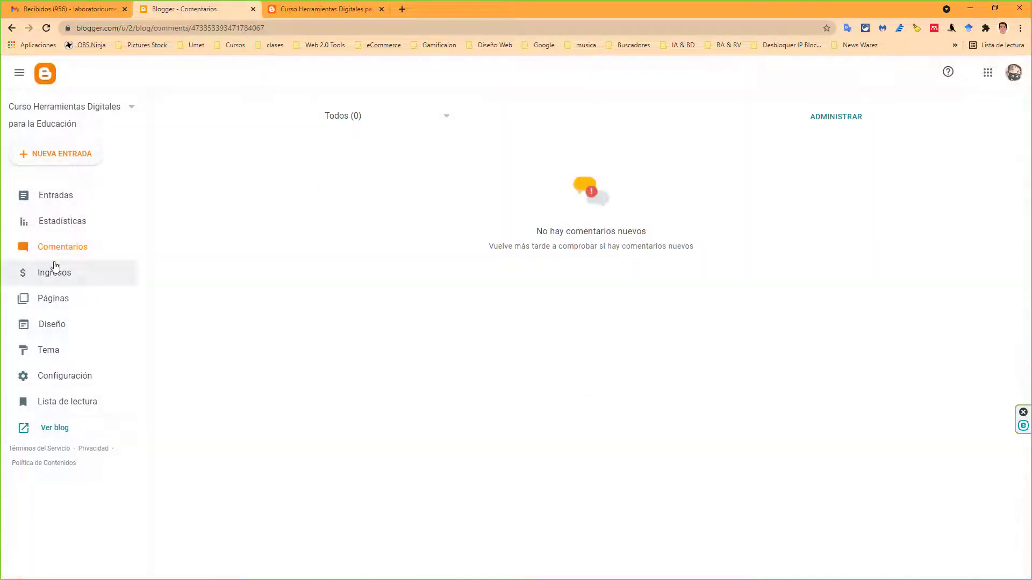
pyautogui.click(67, 280)
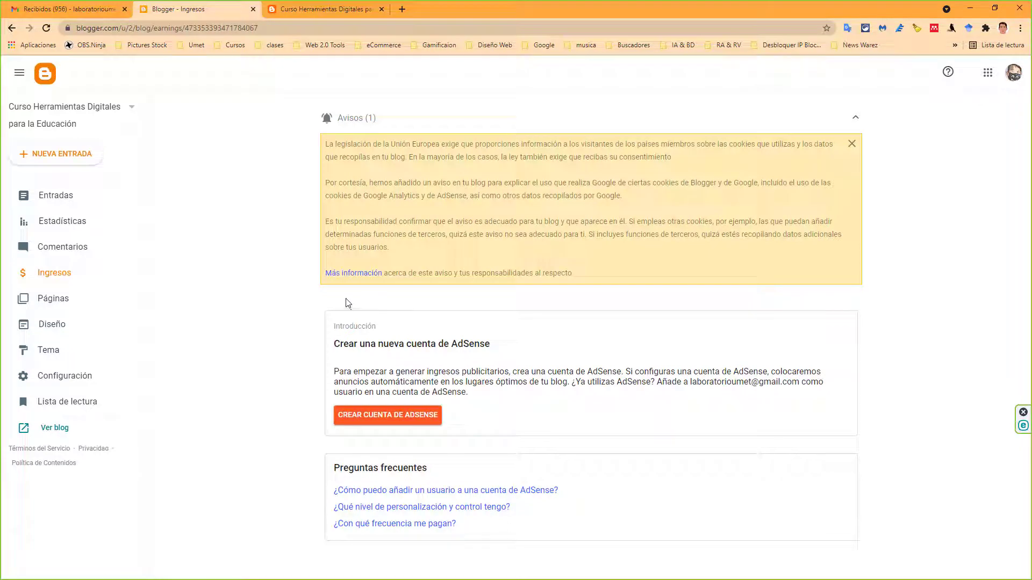
pyautogui.click(74, 303)
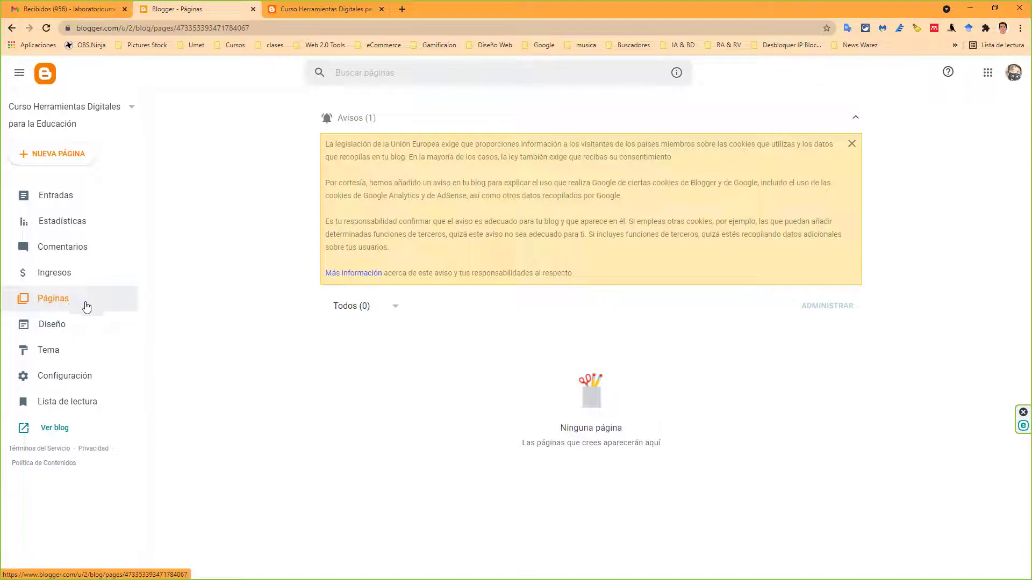
pyautogui.click(82, 200)
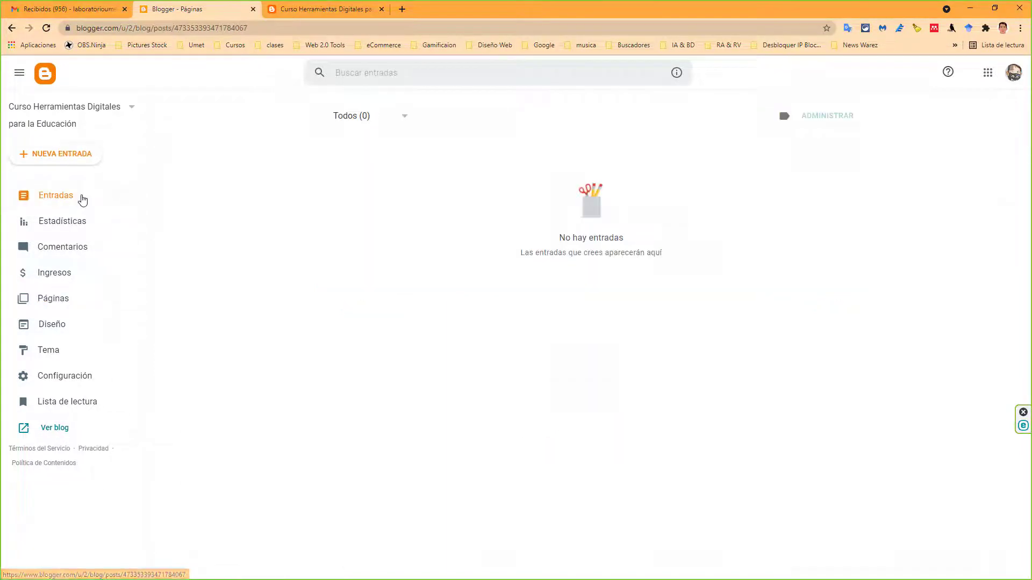
pyautogui.click(92, 298)
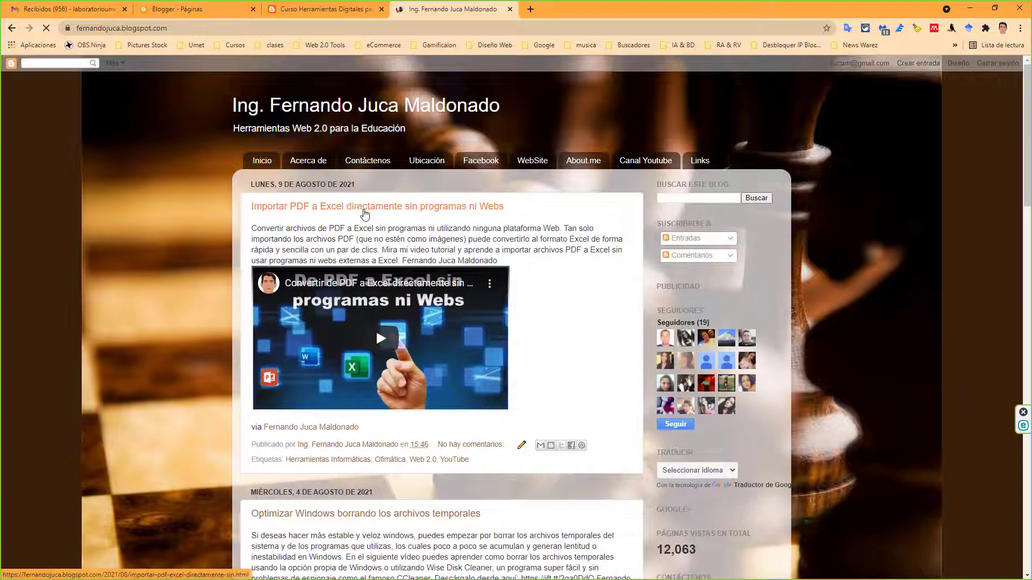
# Examine how posts are listed on the existing example blog, including its page of older entries
pyautogui.scroll(-3, 371, 226)
pyautogui.scroll(-8, 373, 227)
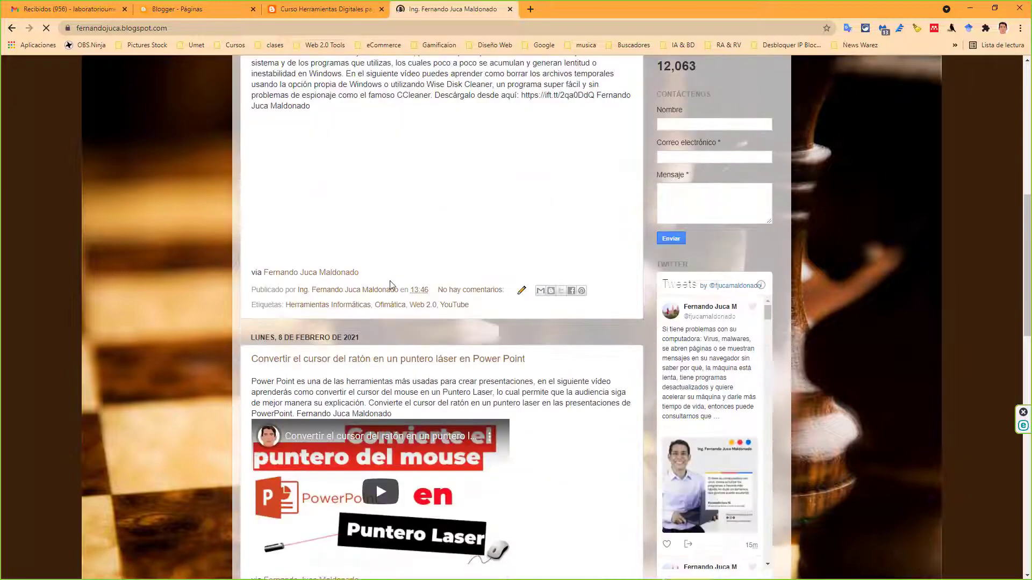
pyautogui.scroll(-12, 394, 274)
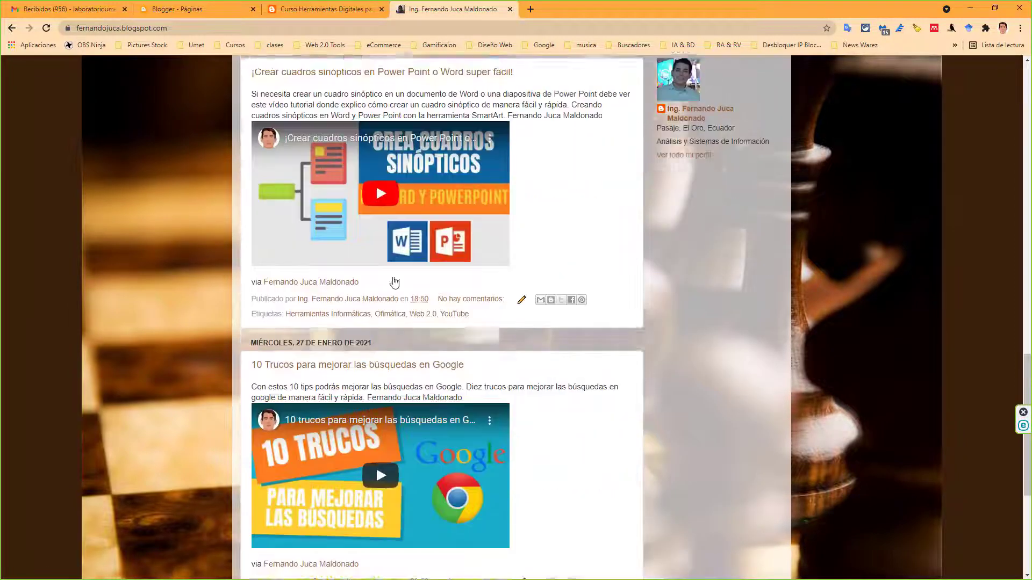
pyautogui.scroll(-3, 395, 278)
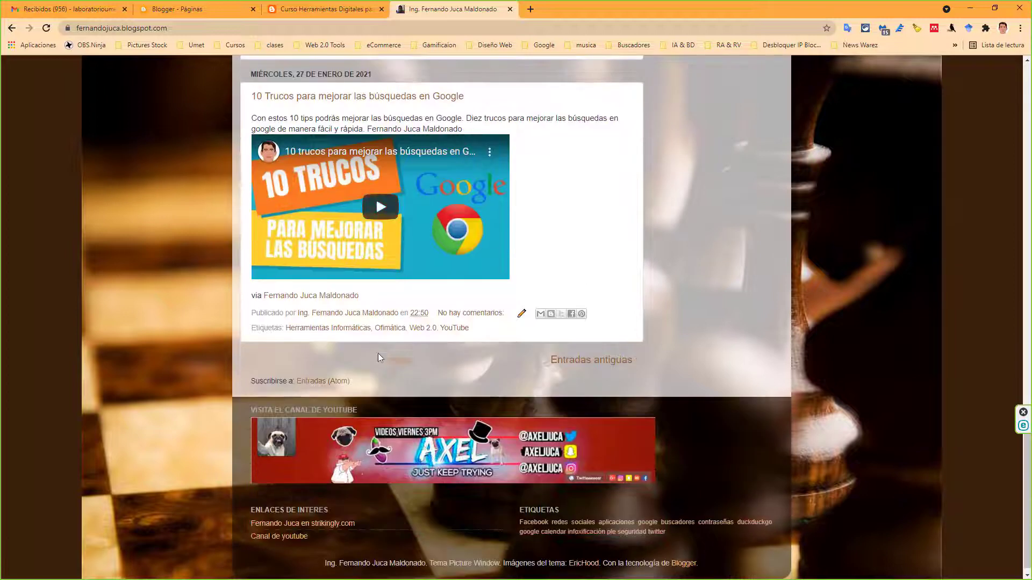
pyautogui.click(580, 365)
pyautogui.scroll(-1, 414, 238)
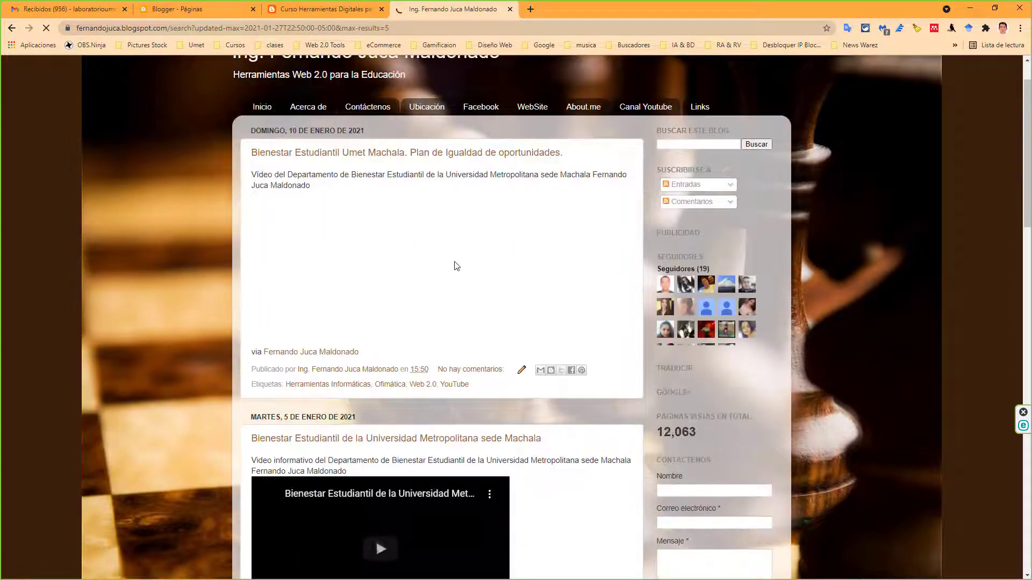
pyautogui.scroll(-12, 415, 237)
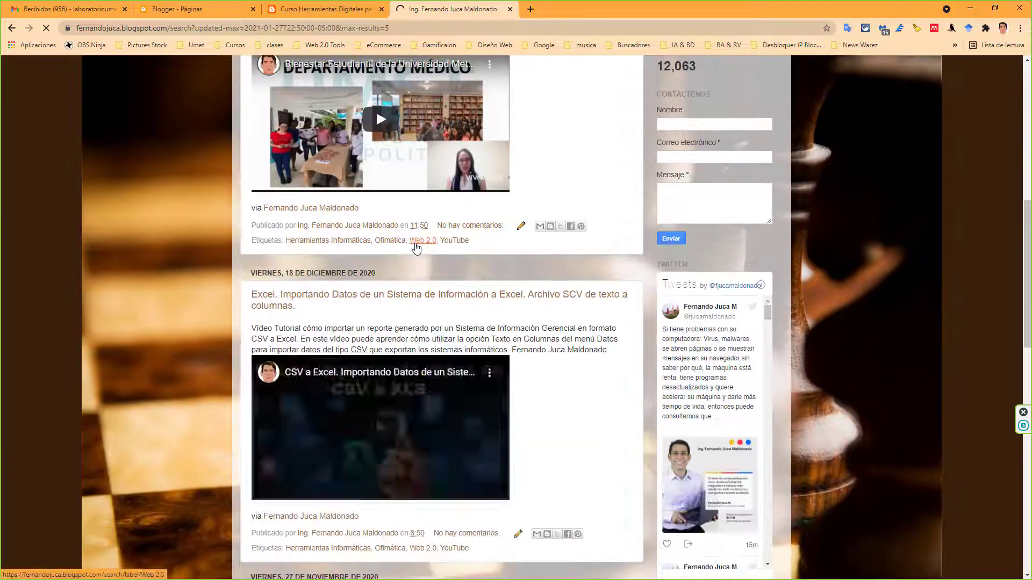
pyautogui.scroll(-11, 415, 245)
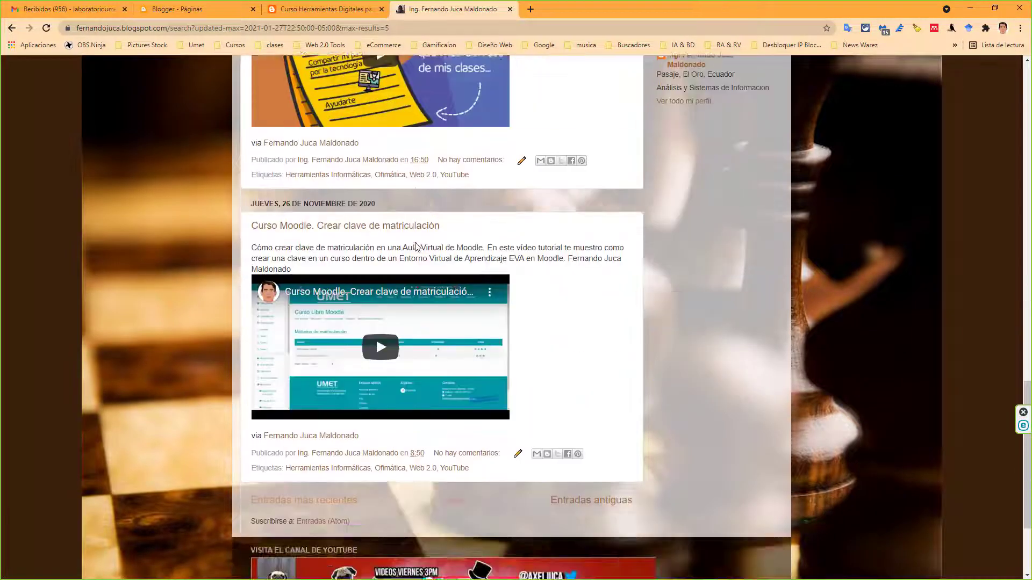
# Examine the example blog's Acerca de, Contáctenos and Ubicación pages, including the contact form and the embedded maps
pyautogui.scroll(20, 416, 249)
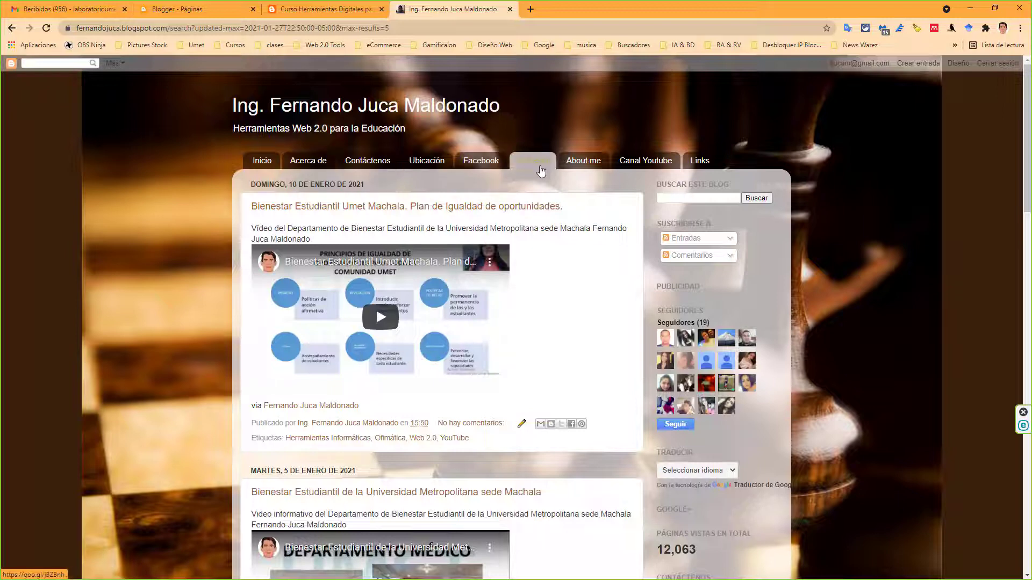
pyautogui.click(306, 168)
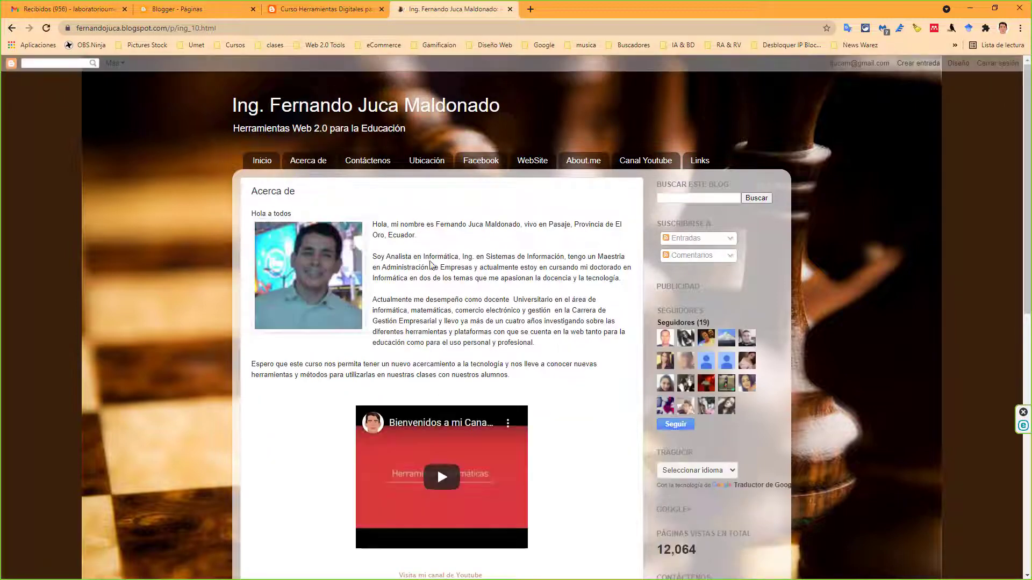
pyautogui.click(366, 164)
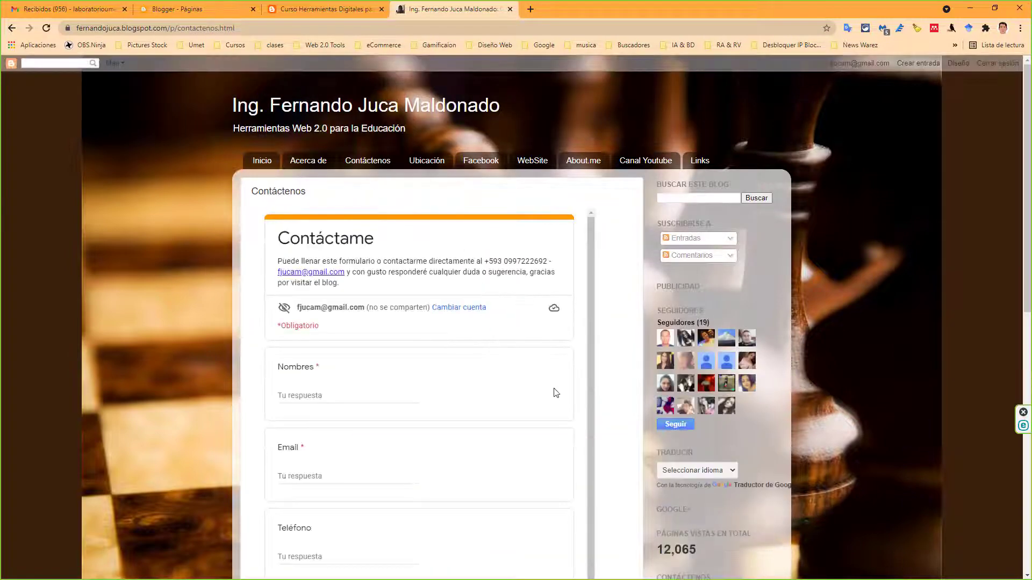
pyautogui.scroll(-3, 546, 397)
pyautogui.scroll(-5, 547, 396)
pyautogui.scroll(10, 548, 396)
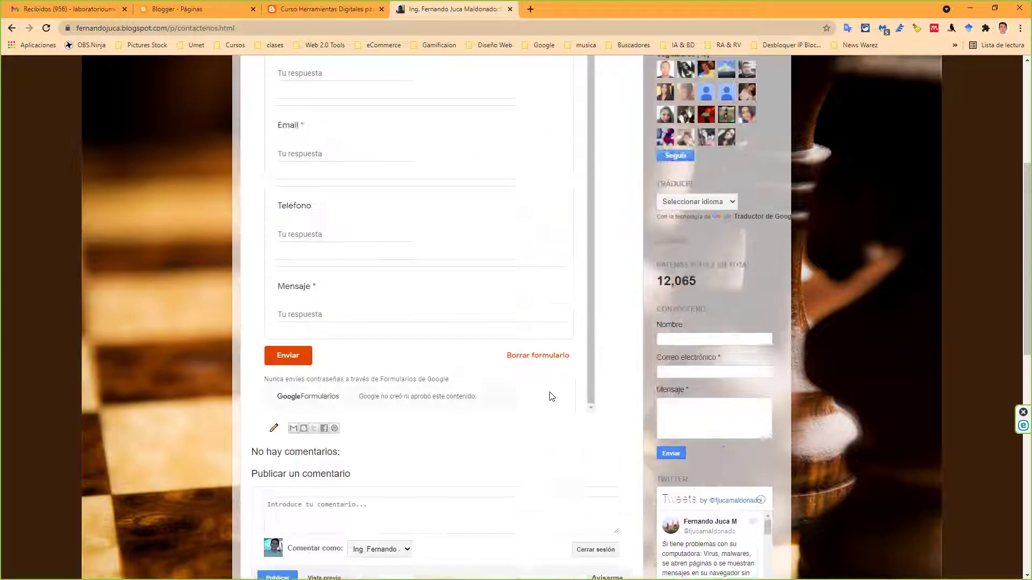
pyautogui.click(423, 163)
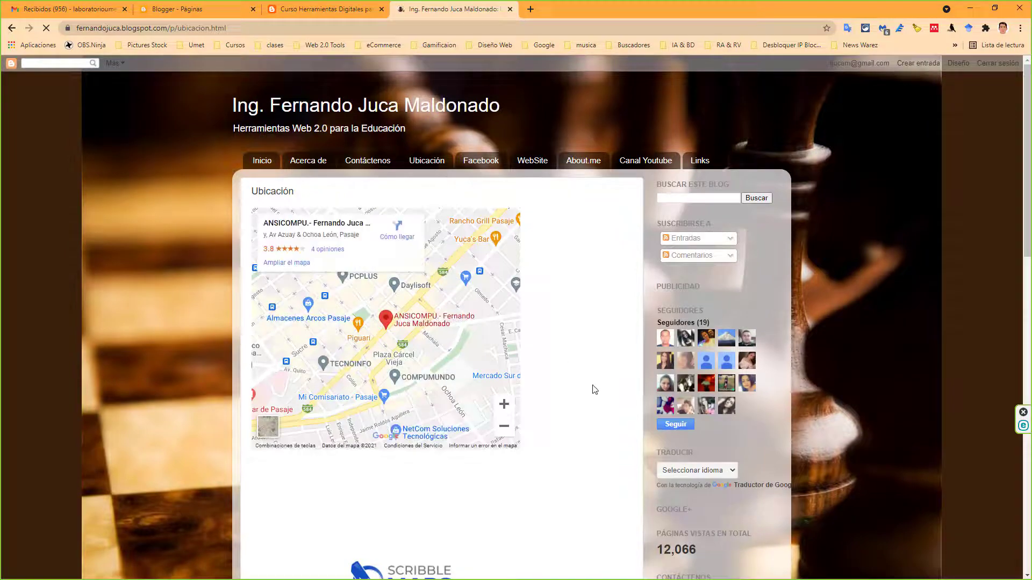
pyautogui.scroll(-5, 595, 388)
pyautogui.scroll(-3, 597, 393)
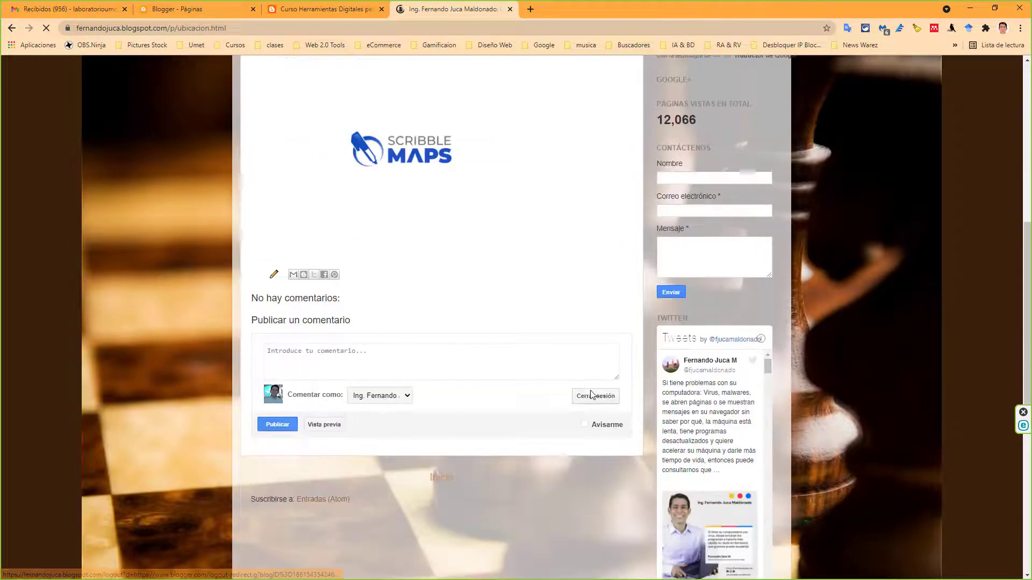
pyautogui.scroll(8, 589, 393)
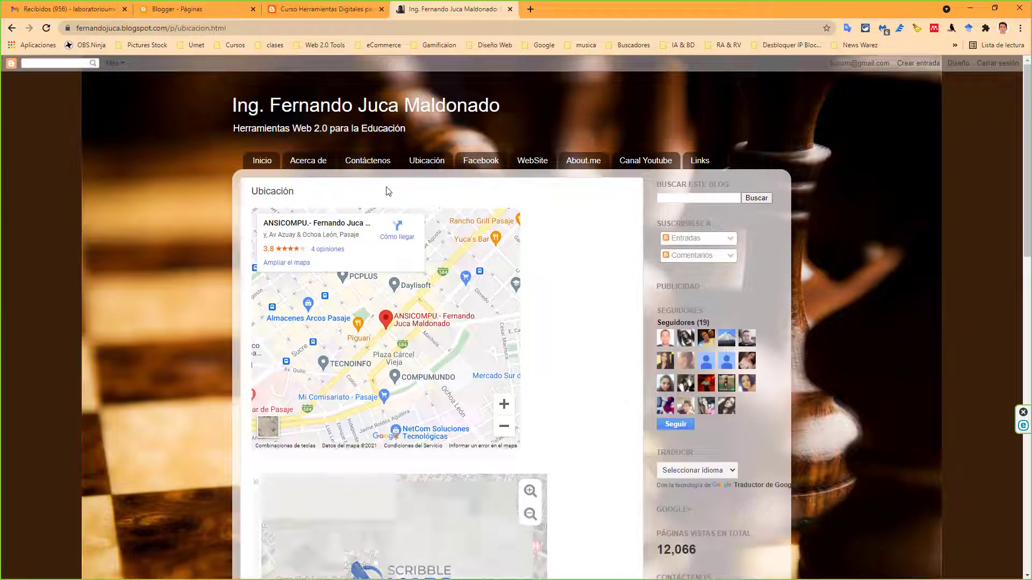
# Return to the example blog's Inicio page and look through its list of posts
pyautogui.click(262, 161)
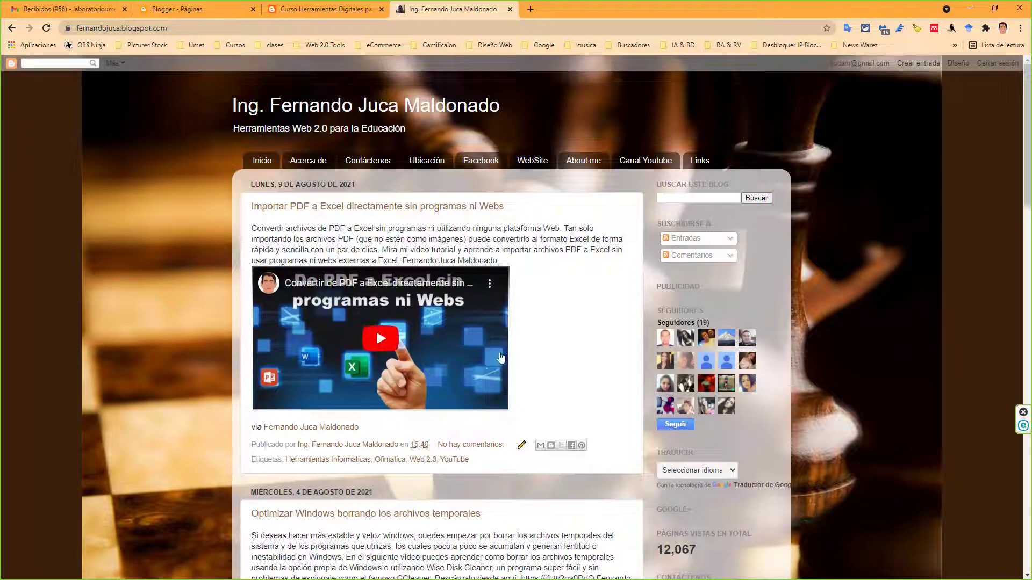
pyautogui.scroll(-15, 411, 317)
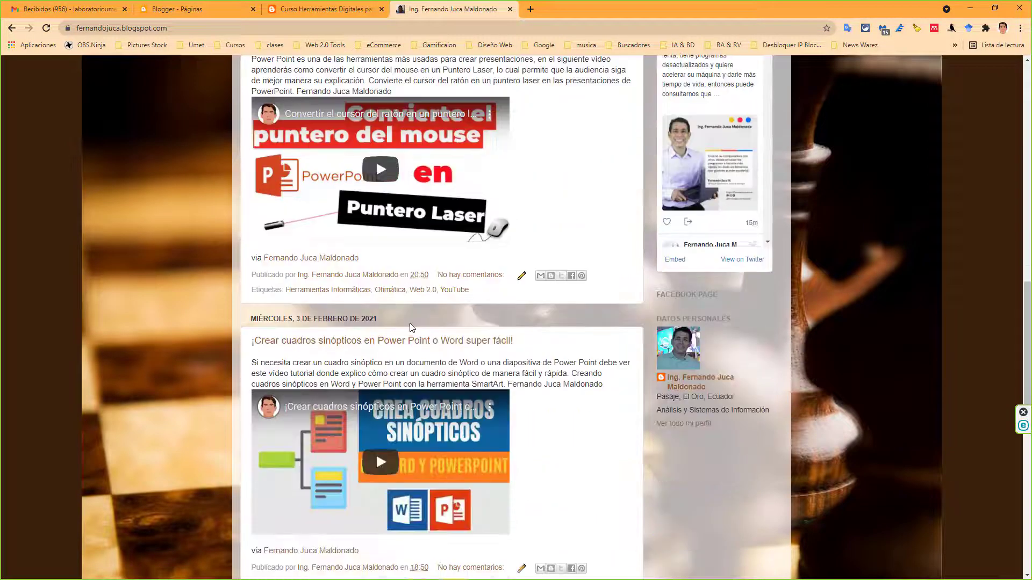
pyautogui.scroll(6, 411, 325)
# Return to the new blog's dashboard and examine the gadget layout in its Diseño section
pyautogui.click(323, 9)
pyautogui.click(196, 9)
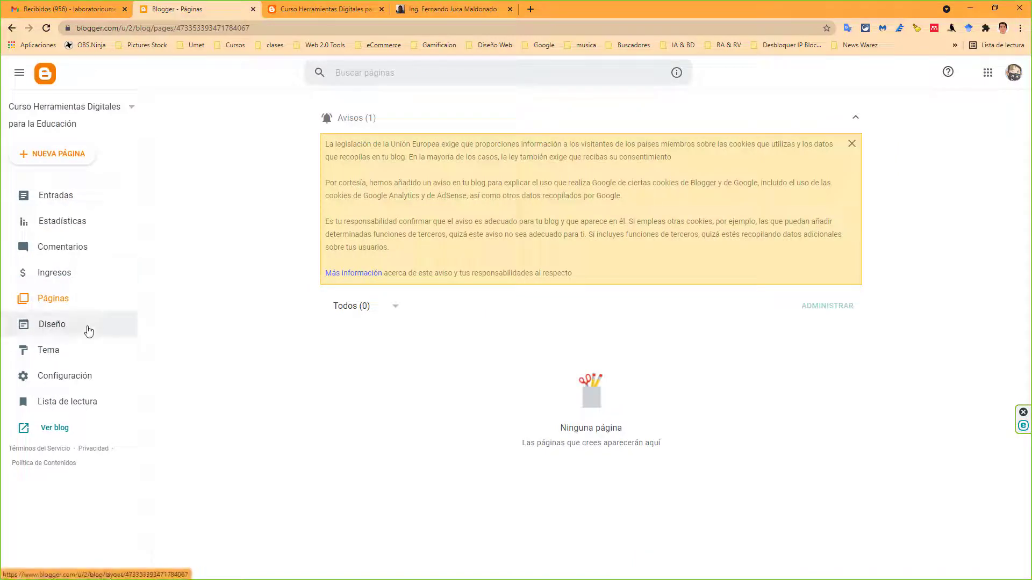
pyautogui.click(63, 325)
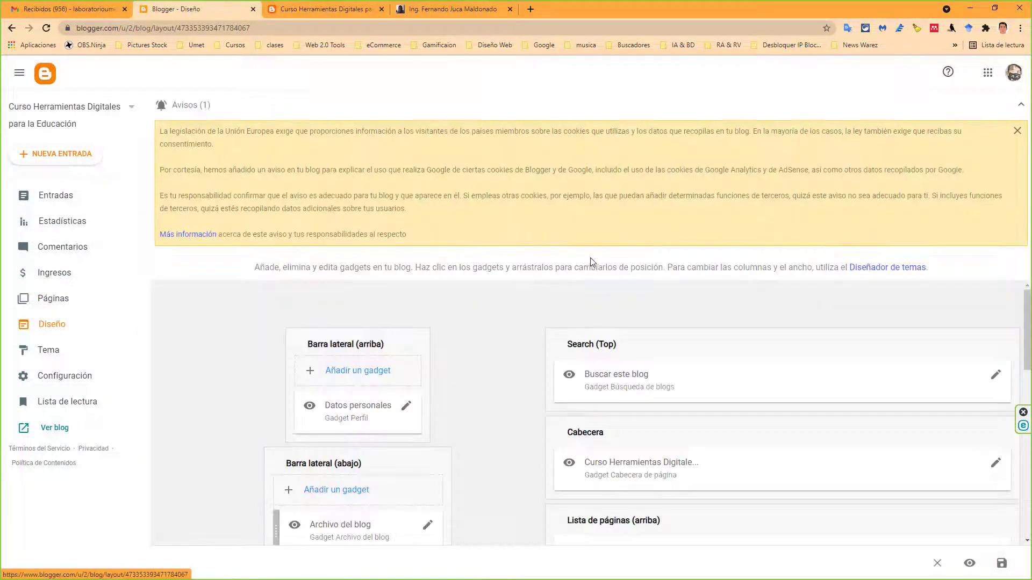
pyautogui.scroll(-9, 735, 291)
pyautogui.scroll(8, 730, 369)
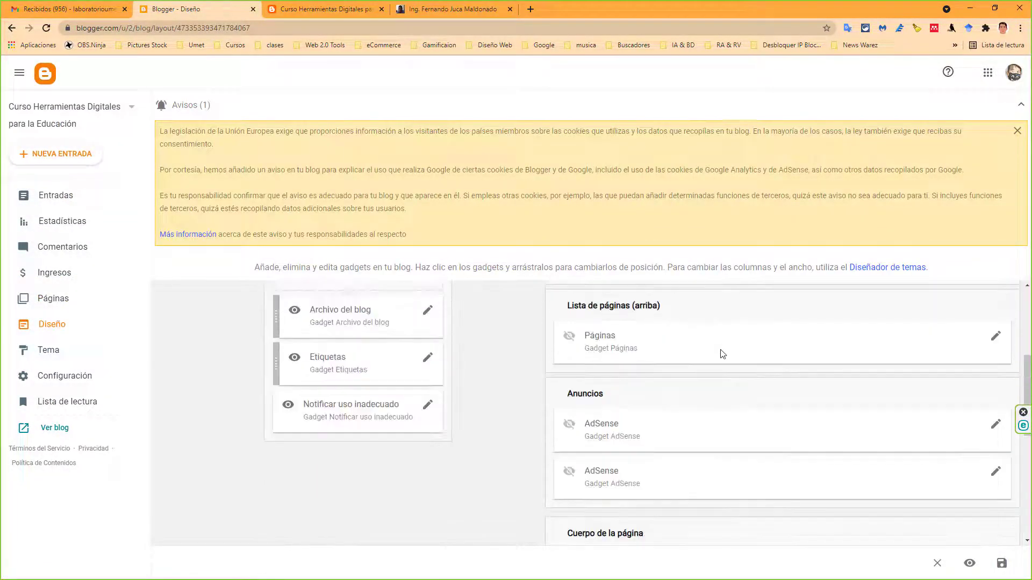
# Open the Tema section, view the public site's current look, and browse the available theme collections
pyautogui.click(106, 348)
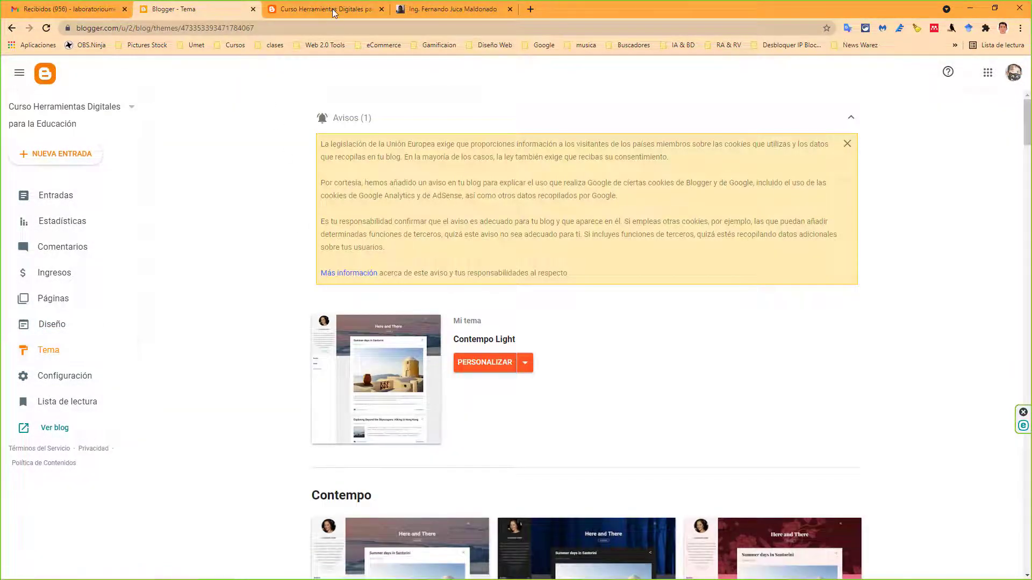
pyautogui.click(332, 9)
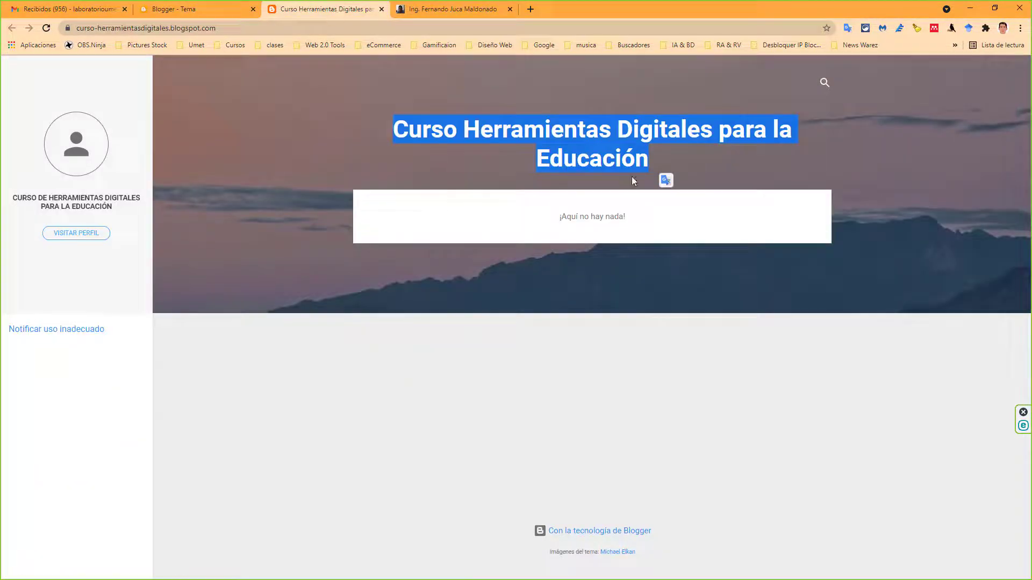
pyautogui.click(202, 13)
pyautogui.scroll(-5, 822, 354)
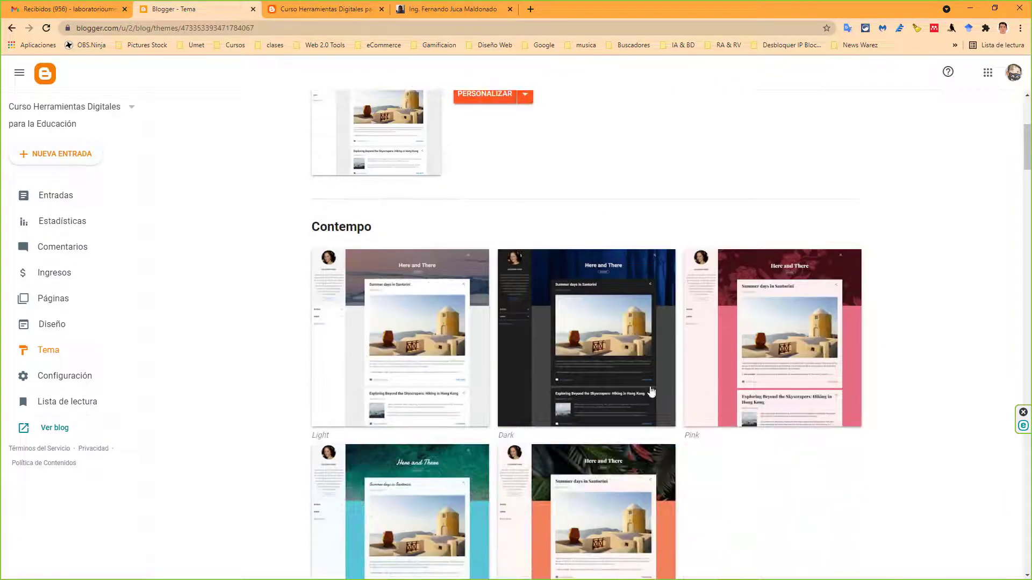
pyautogui.scroll(-19, 826, 392)
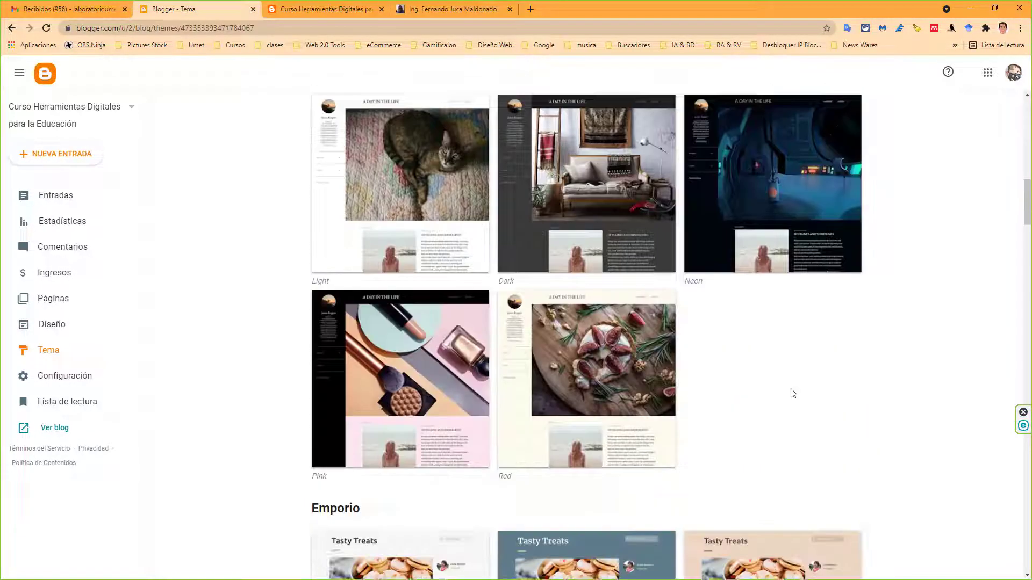
pyautogui.scroll(-5, 779, 392)
pyautogui.scroll(20, 779, 392)
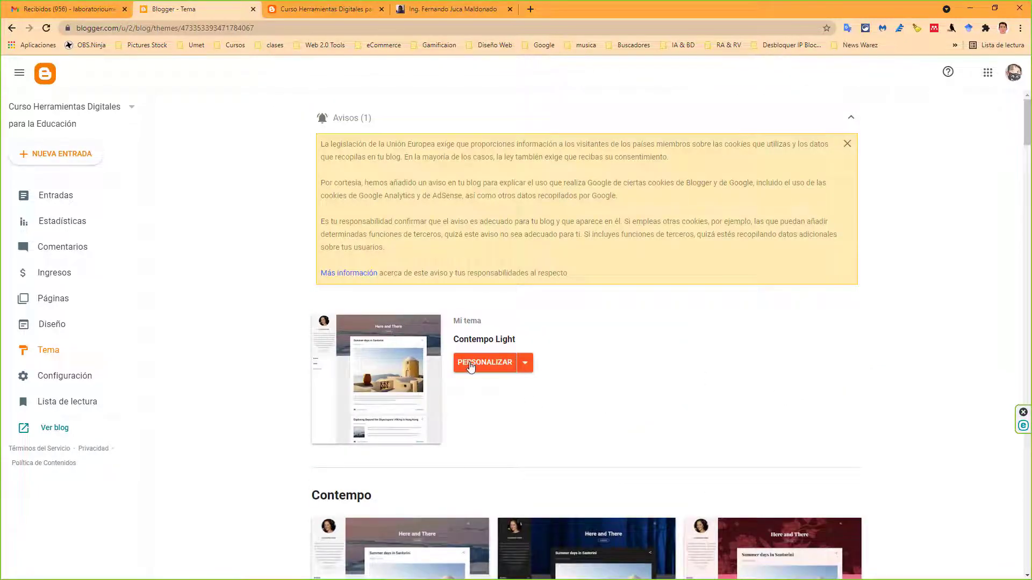
# Customize the Contempo Light theme by changing its background image to the blue falling binary digits picture from the Tecnología category
pyautogui.click(474, 365)
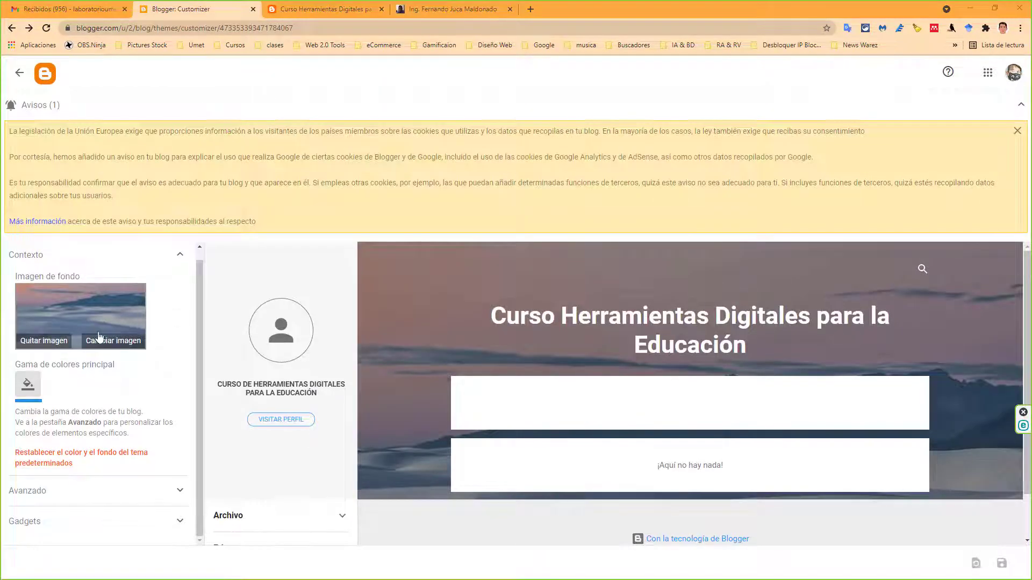
pyautogui.click(101, 343)
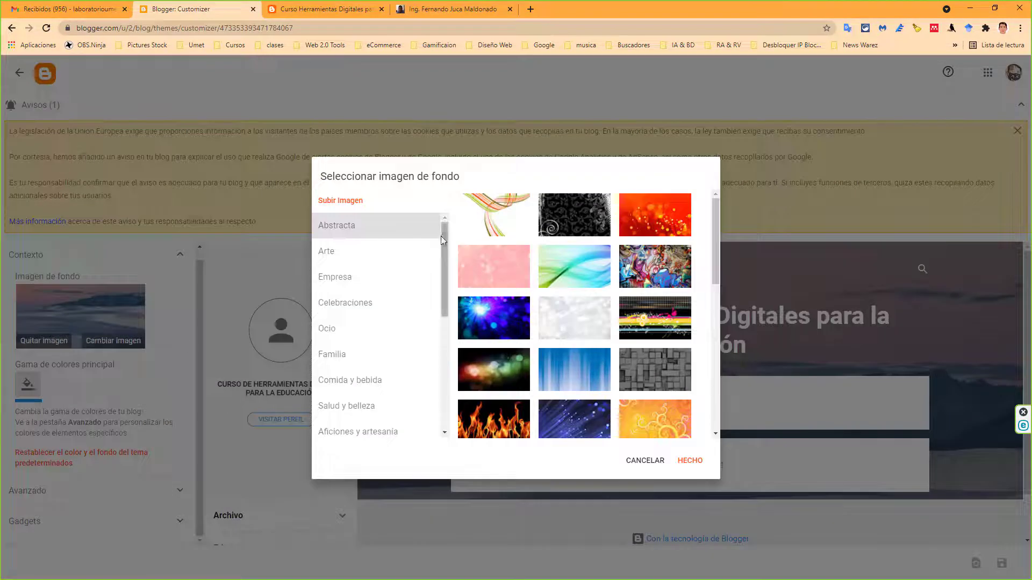
pyautogui.click(398, 251)
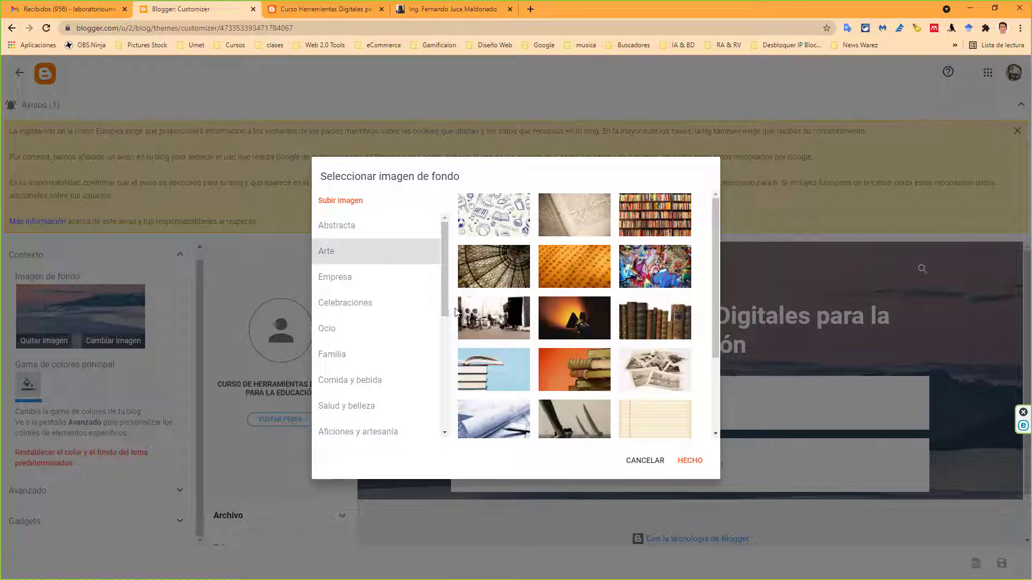
pyautogui.scroll(-4, 400, 399)
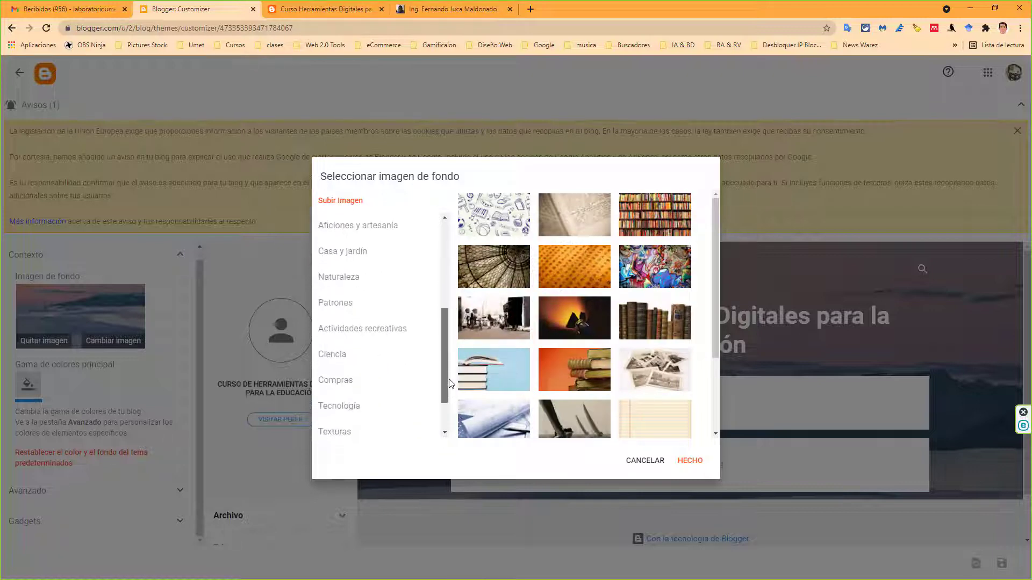
pyautogui.click(393, 404)
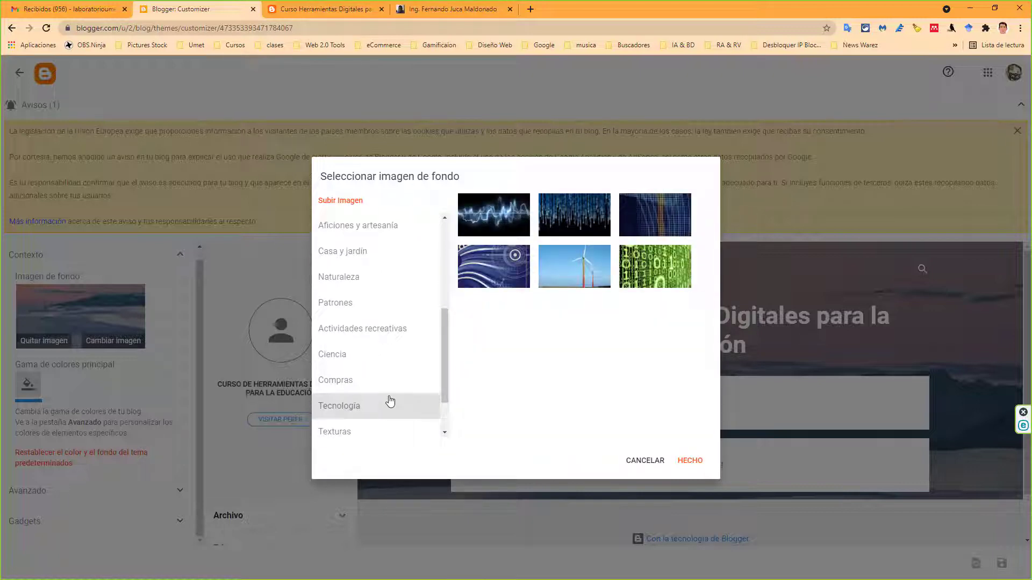
pyautogui.click(648, 219)
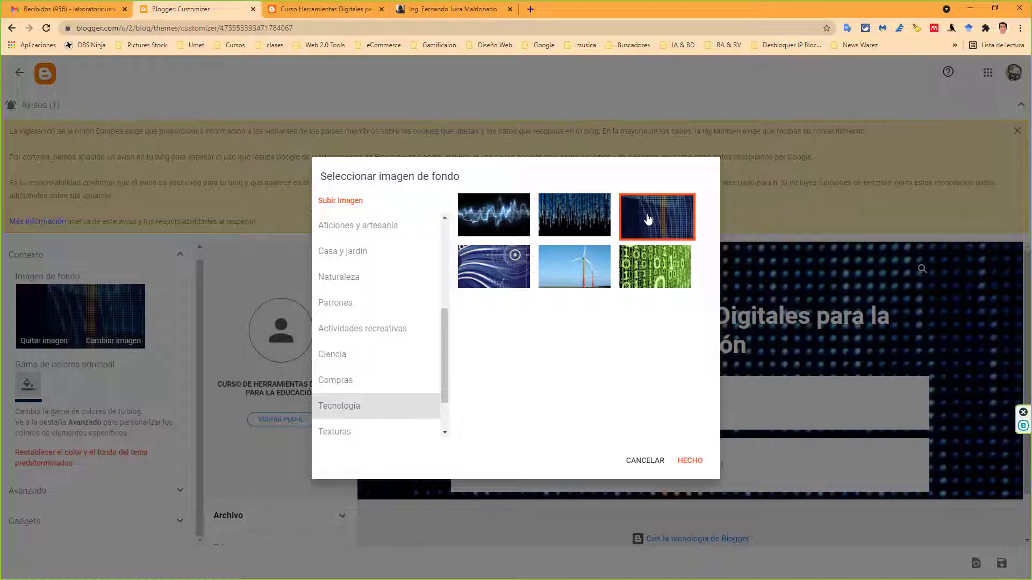
pyautogui.click(604, 230)
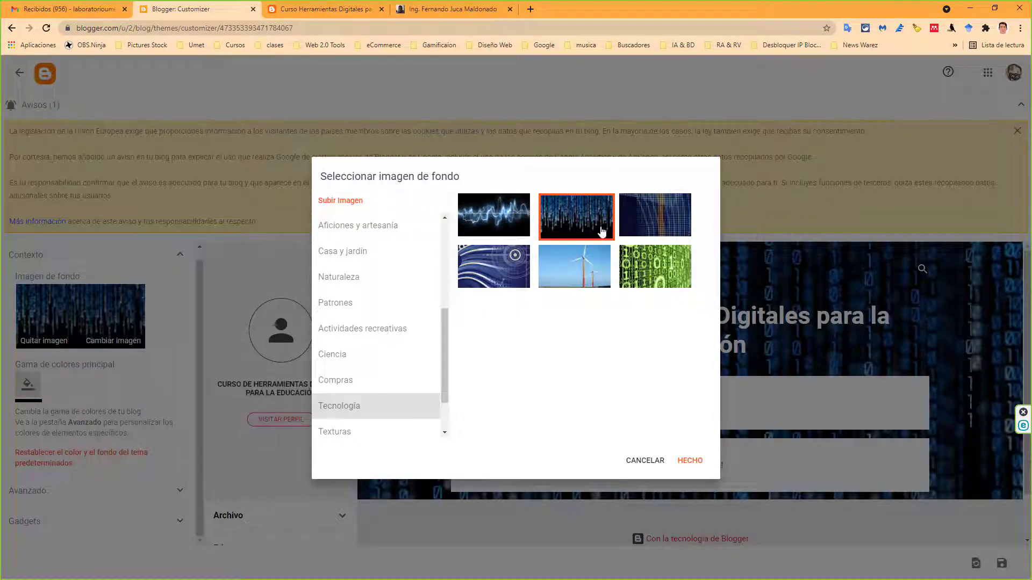
pyautogui.click(685, 466)
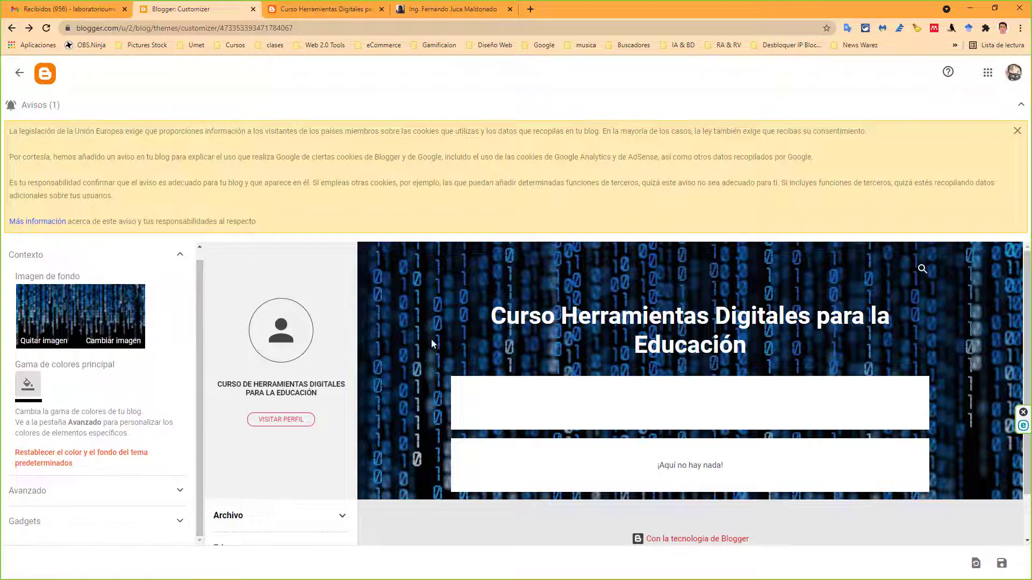
# Examine the customizer's Avanzado font and color options and its Gadgets settings
pyautogui.scroll(-1, 468, 441)
pyautogui.click(97, 490)
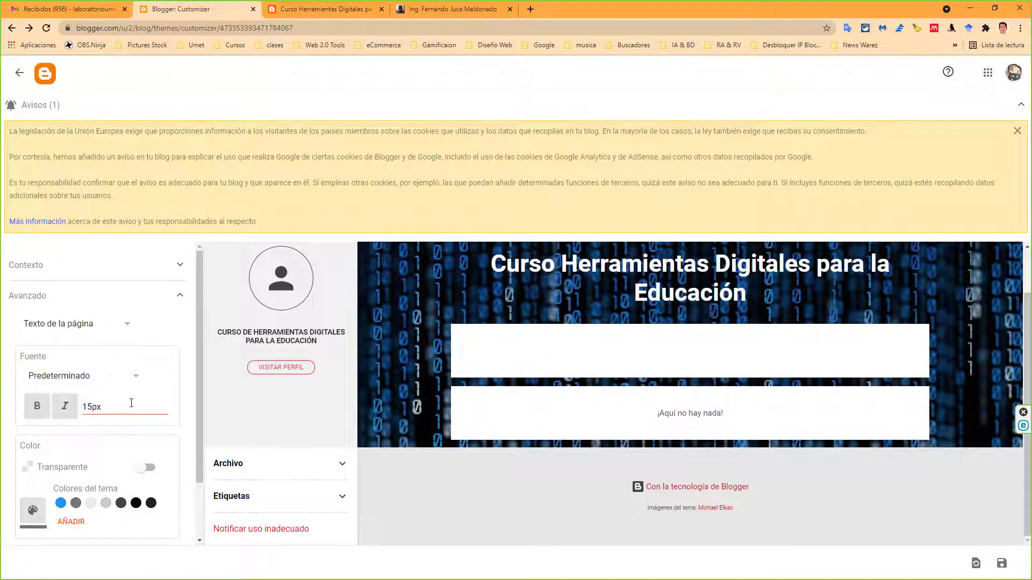
pyautogui.scroll(-1, 132, 414)
pyautogui.scroll(-1, 138, 433)
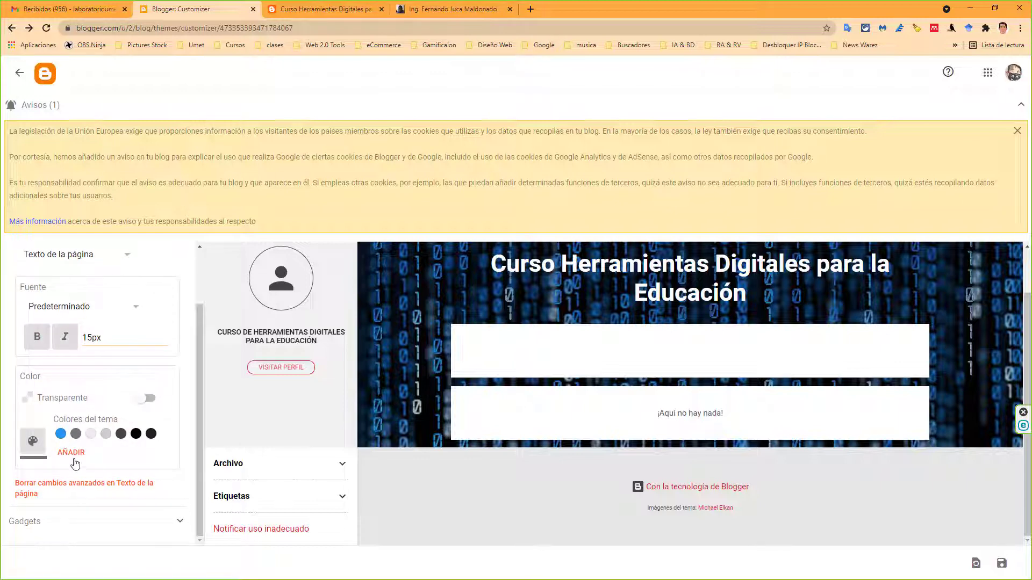
pyautogui.click(96, 521)
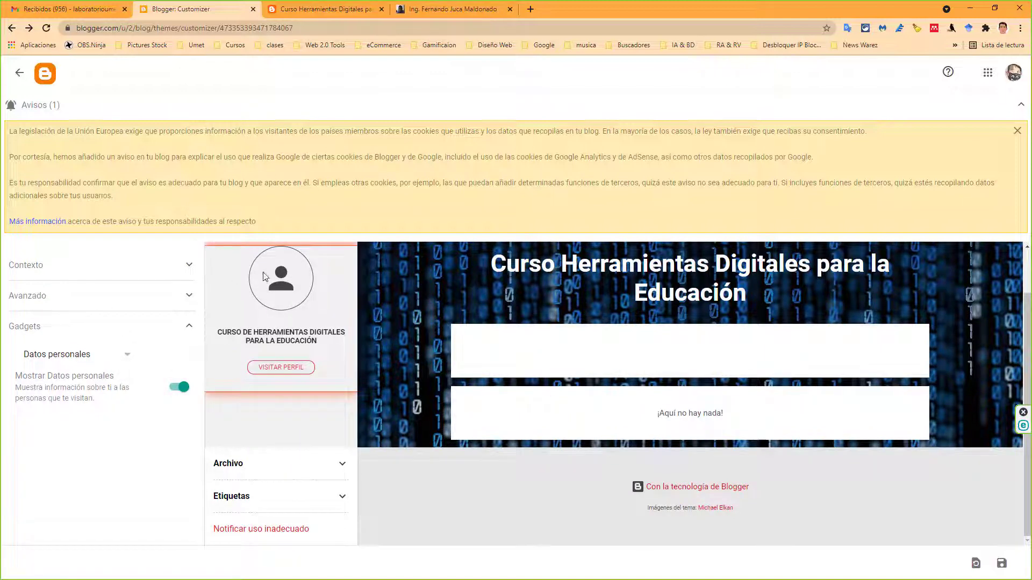
# Save the theme customization and return to the Tema section
pyautogui.scroll(1, 765, 331)
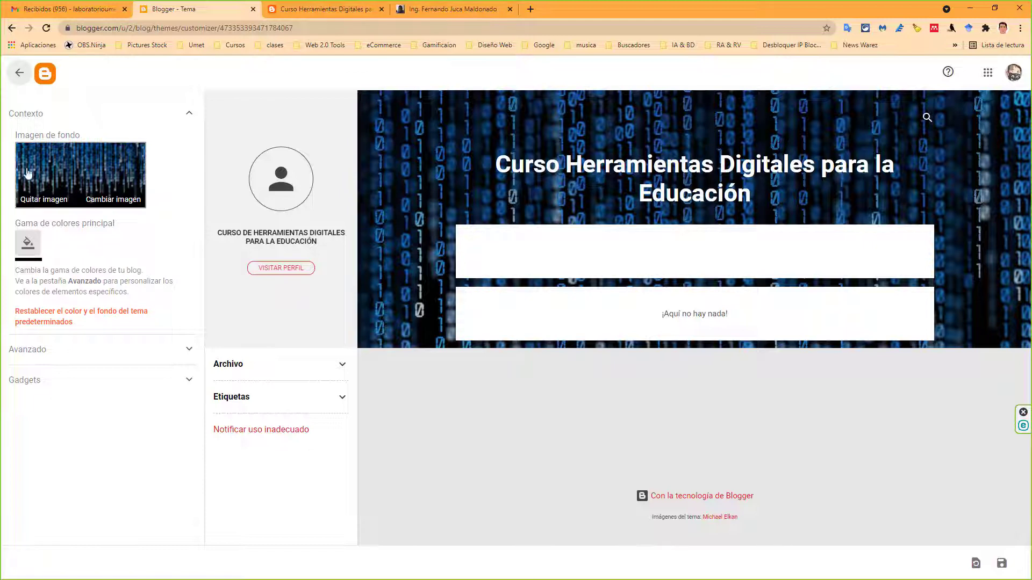
pyautogui.click(1001, 565)
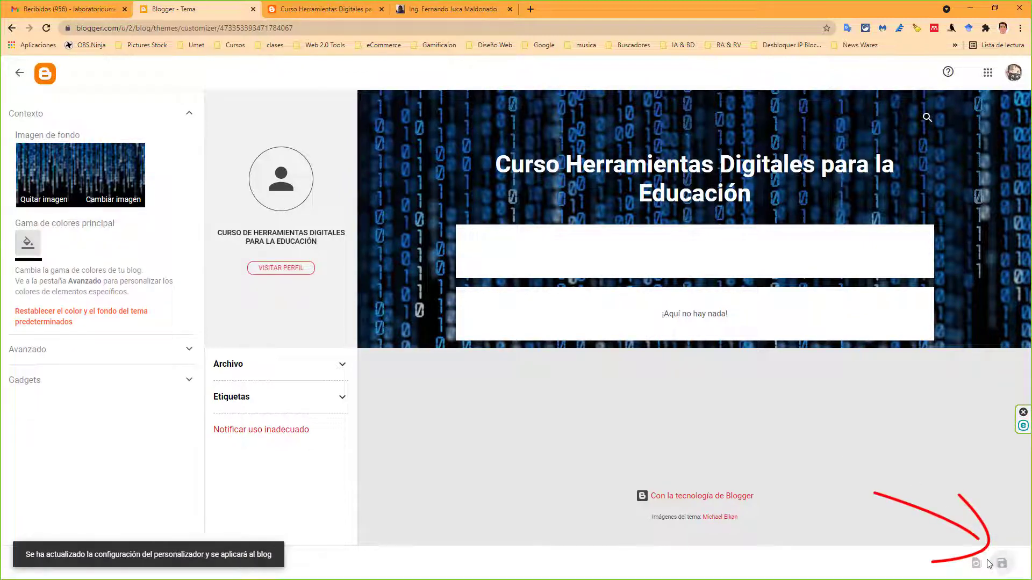
pyautogui.click(18, 80)
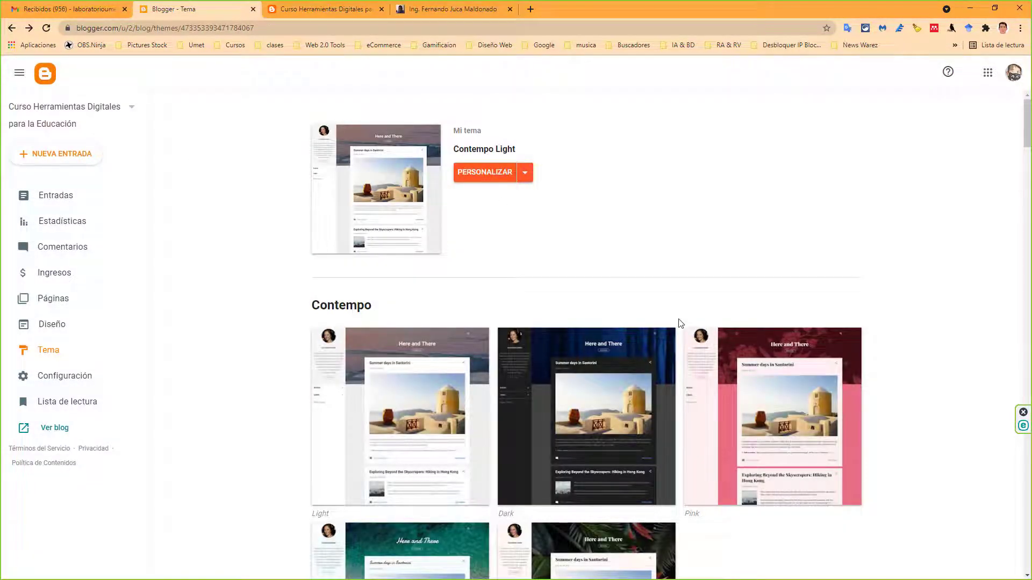
# Look through the Contempo, Soho and Emporio theme collections and open the blog's Entradas section
pyautogui.scroll(-10, 680, 323)
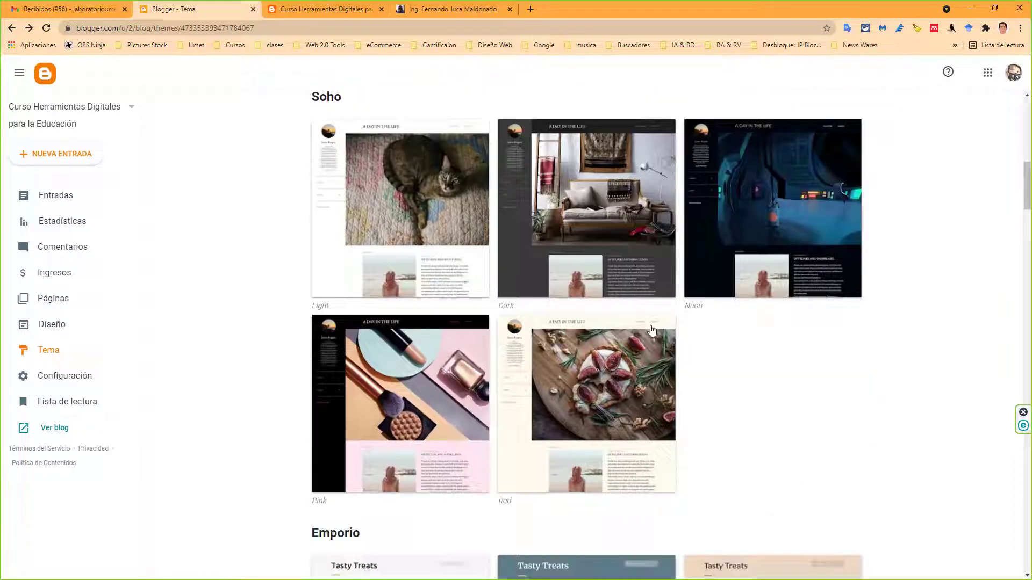
pyautogui.scroll(-7, 645, 332)
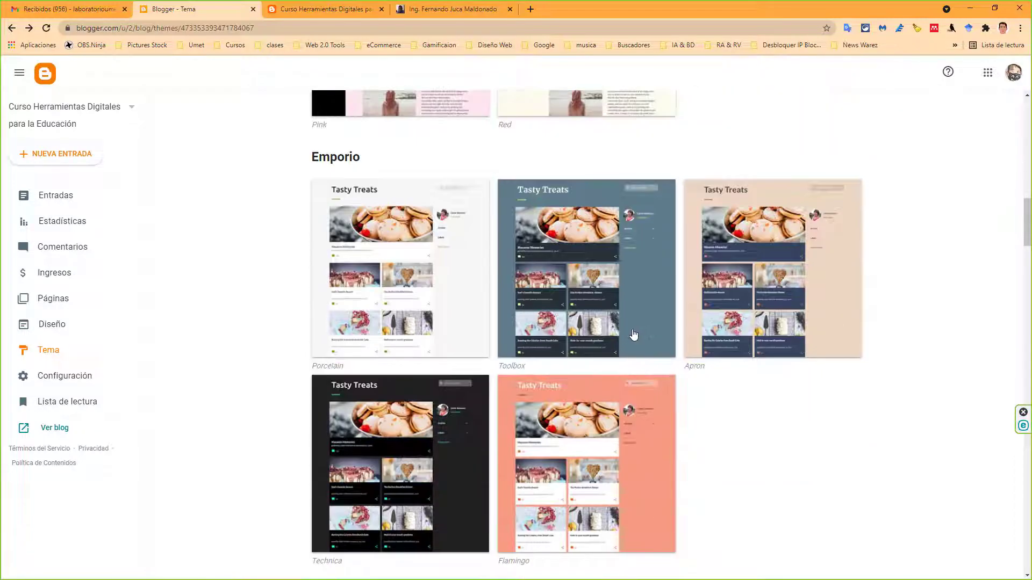
pyautogui.scroll(14, 634, 334)
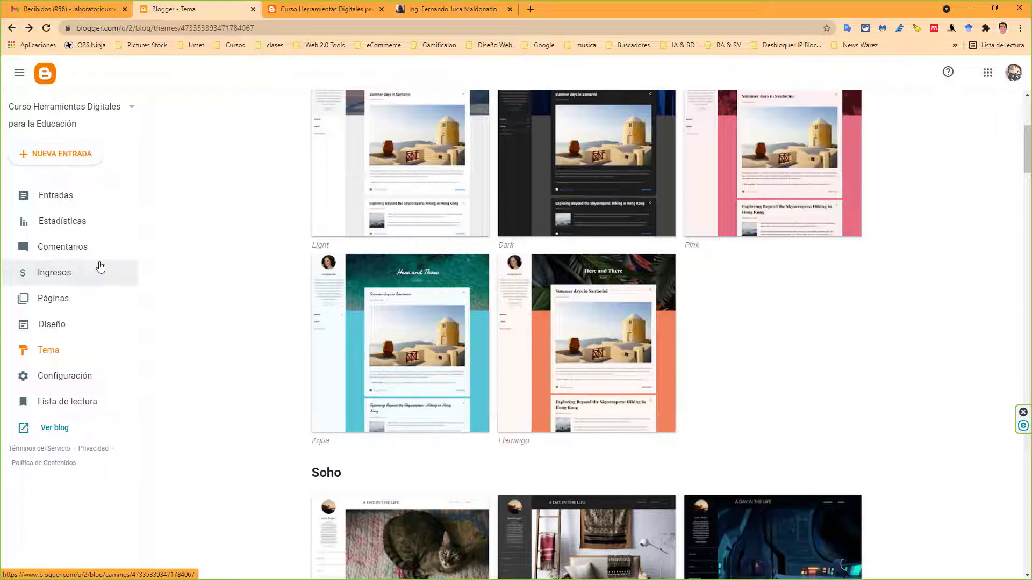
pyautogui.click(64, 200)
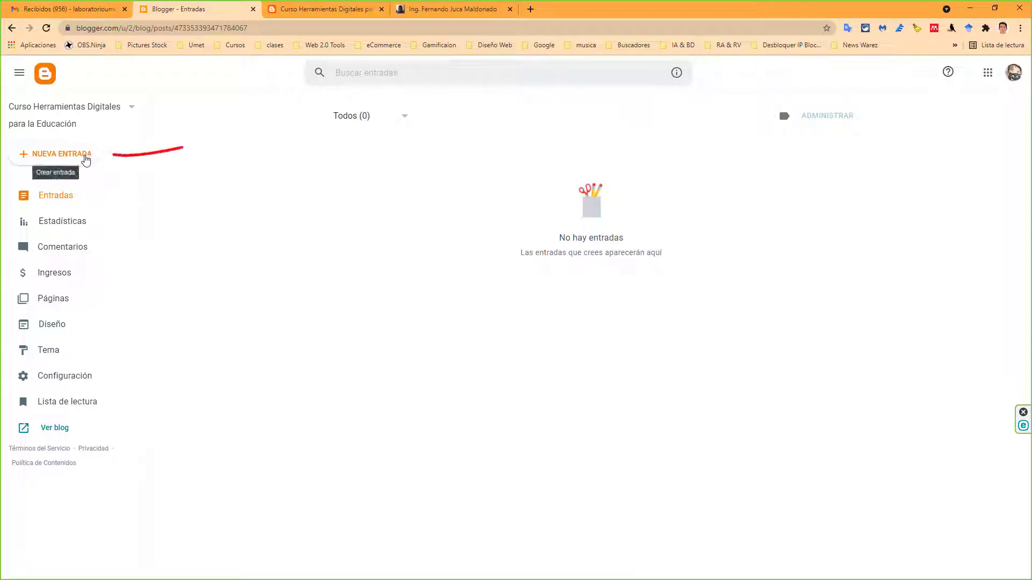
# Create a post titled "Bienvenid@s" with a paragraph thanking visitors, promising course information and inviting them to follow the Herramientas Digitales para la educación blog updates
pyautogui.click(55, 154)
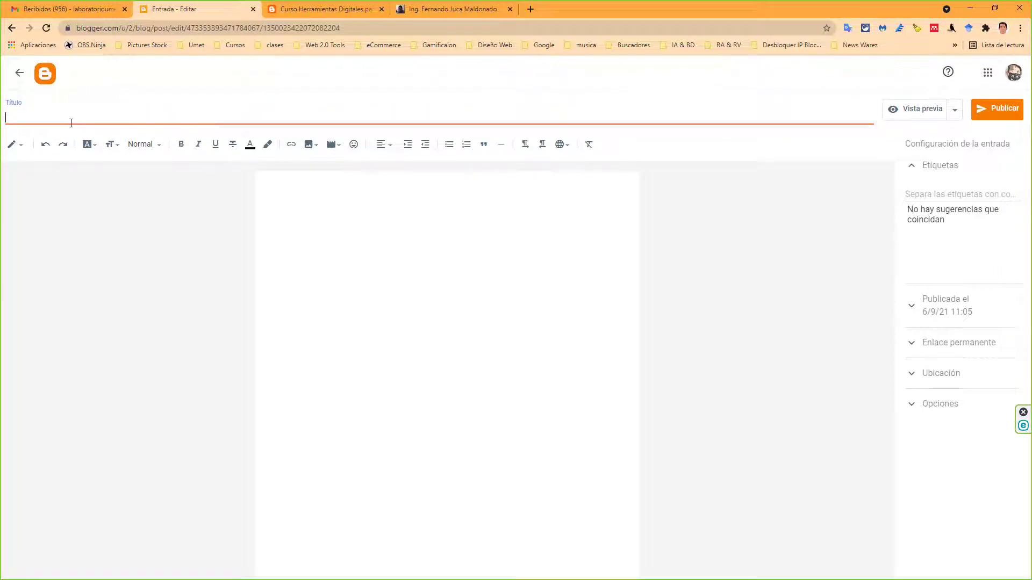
pyautogui.write('Bienvenid@s')
pyautogui.click(318, 184)
pyautogui.write('Hola, gracias por visitar mi Blog, aquí publicaré información del Curso a medida que vayamos avanzando. No te pierdas de las actualizaciones del Blog de Herramientas Digitales para la educación')
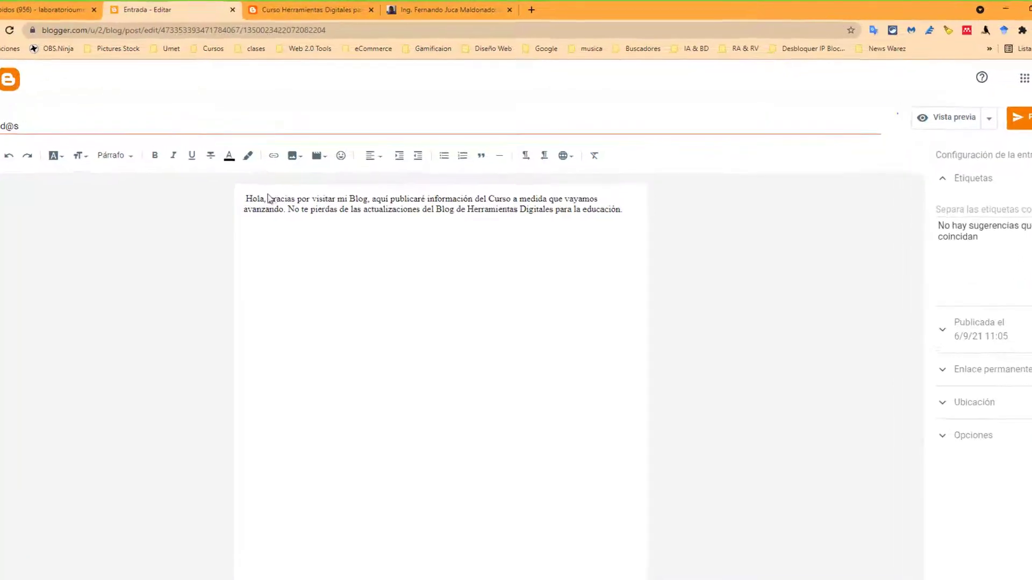
# Remove the space before "Hola" and make "Herramientas Digitales para la Educación" bold with a capital E in Educación
pyautogui.moveTo(265, 185); pyautogui.dragTo(605, 189)
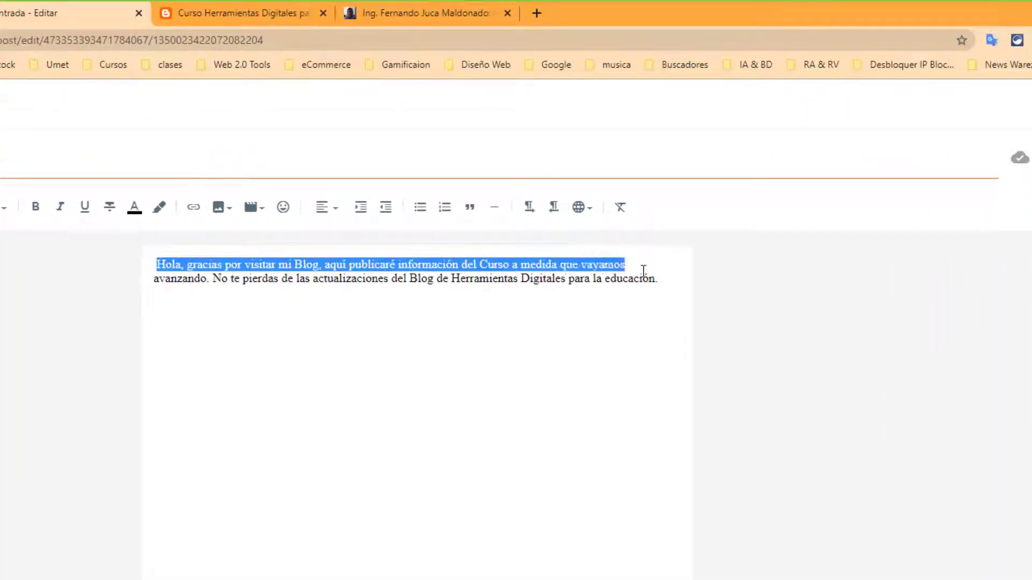
pyautogui.moveTo(644, 271); pyautogui.dragTo(661, 279)
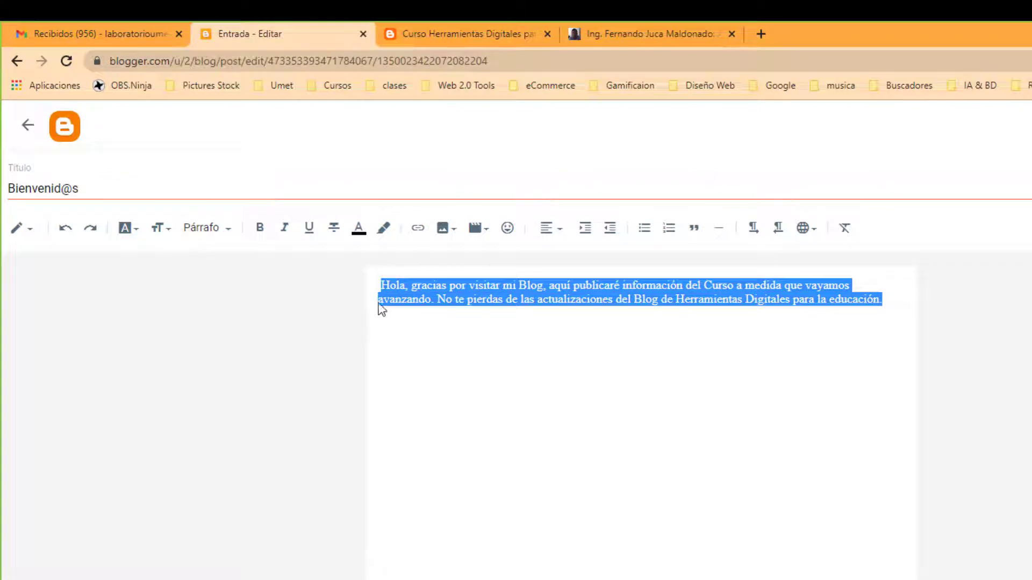
pyautogui.click(384, 293)
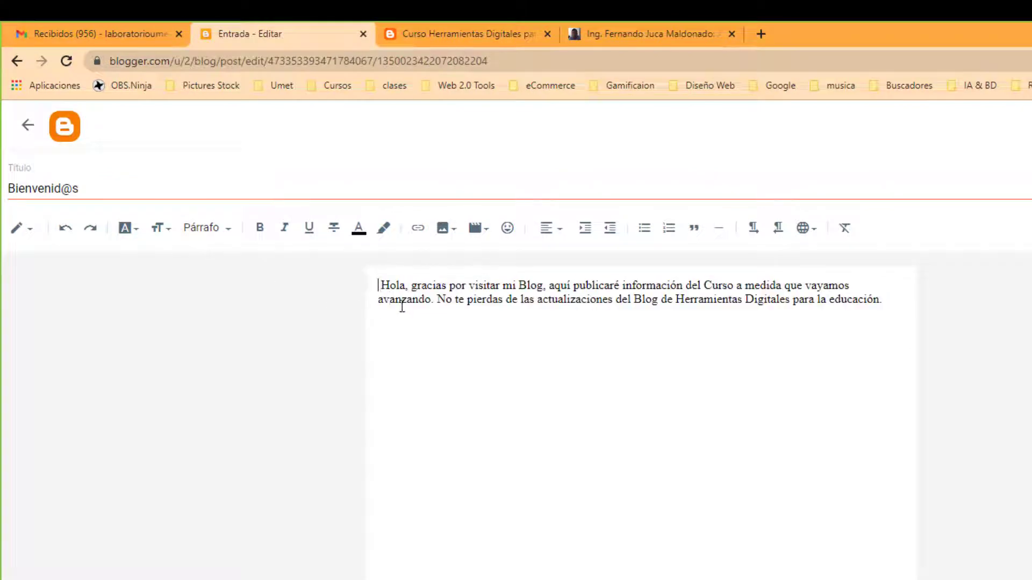
pyautogui.press('Delete')
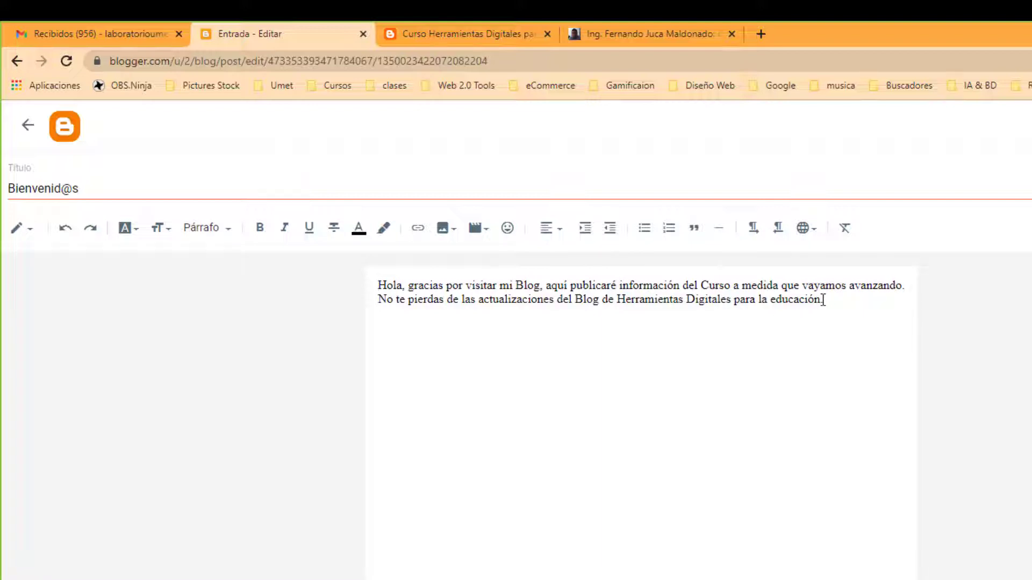
pyautogui.moveTo(823, 299); pyautogui.dragTo(612, 307)
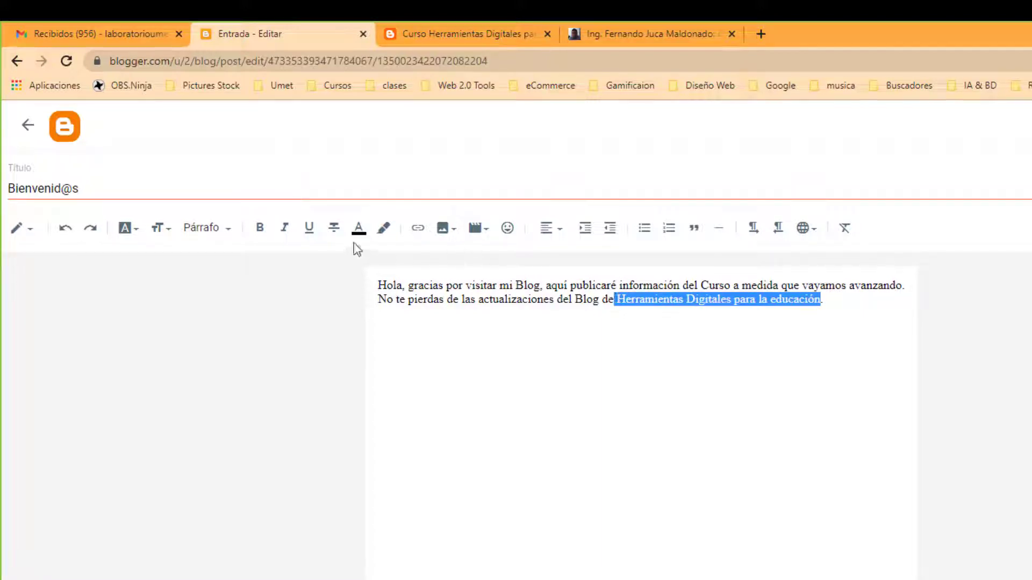
pyautogui.click(259, 228)
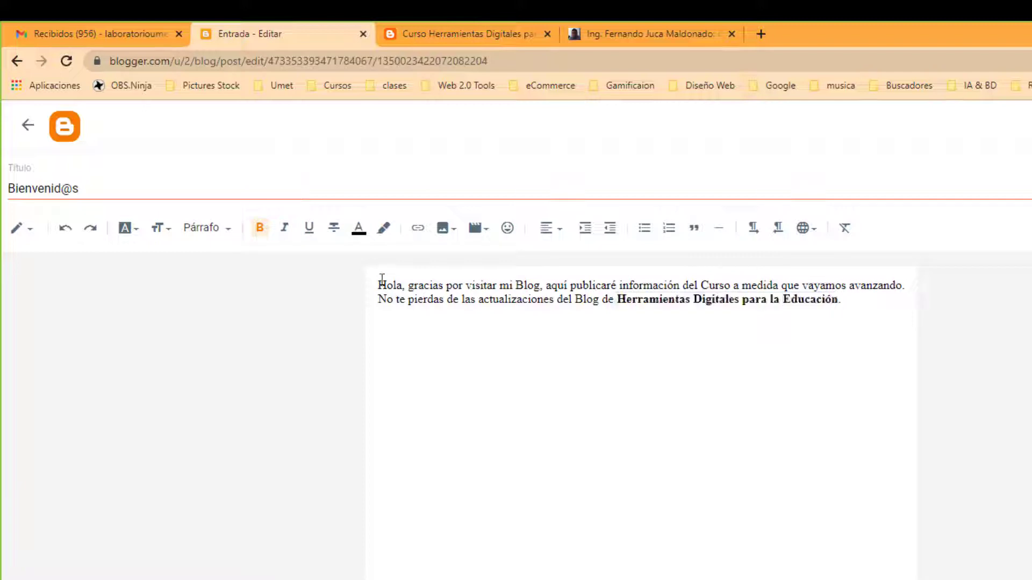
# Add a new paragraph below reading "Para saber más, puede visitar mi Sitio Web: Clic Aquí"
pyautogui.click(382, 281)
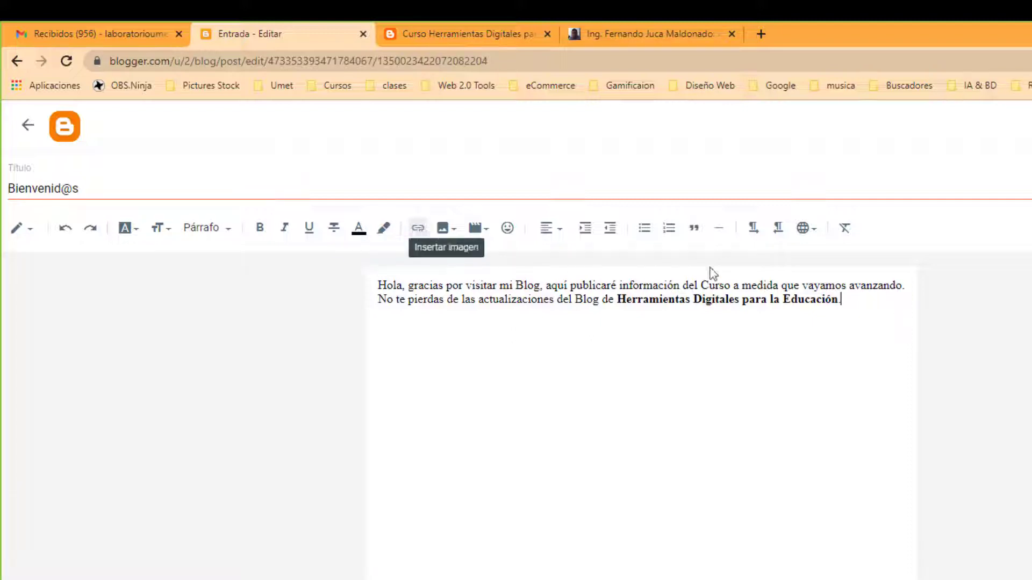
pyautogui.click(853, 314)
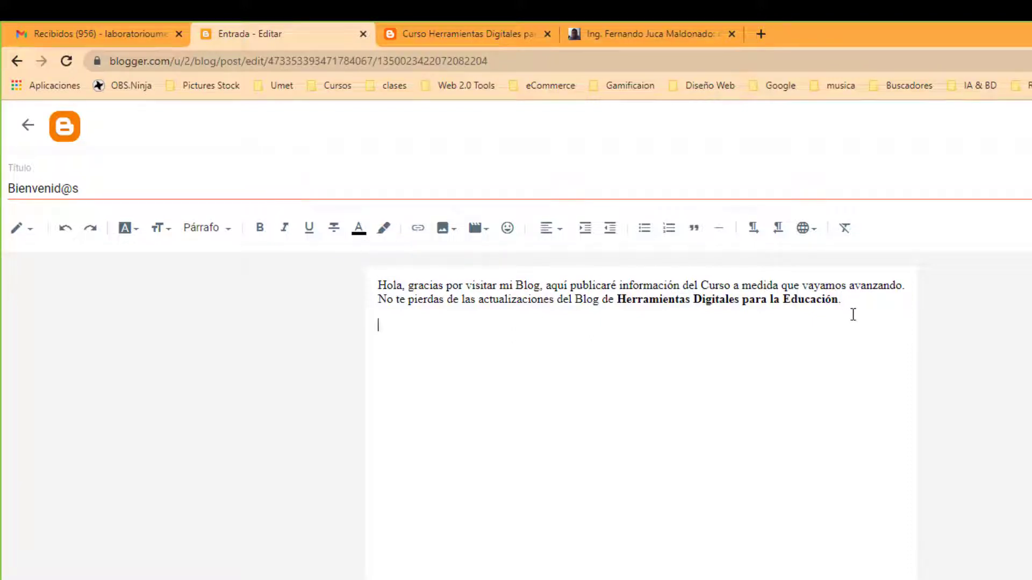
pyautogui.write('Para saber más, puede visitar mi Sitio Web: Clic Aquí')
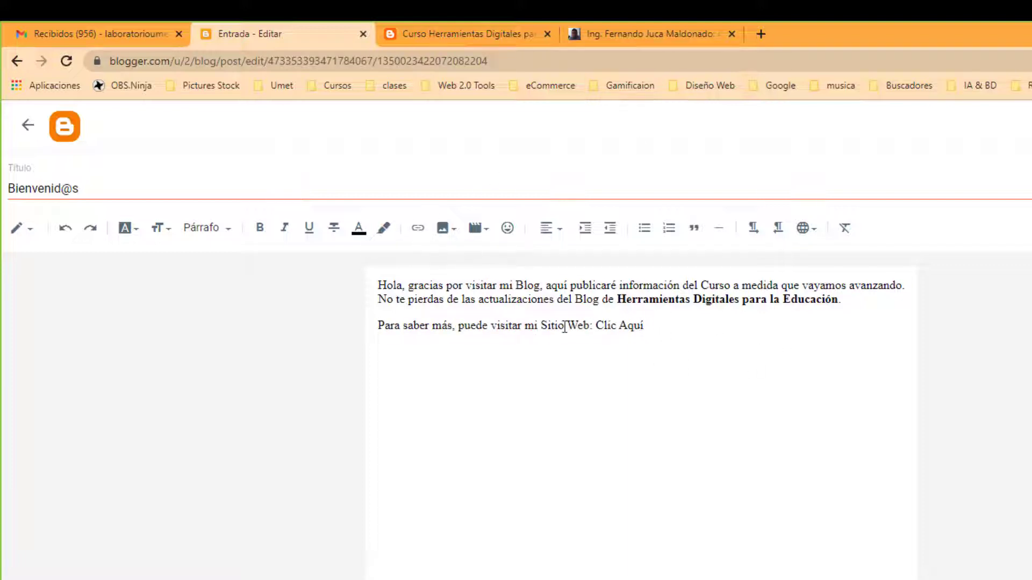
# Link the words "Clic Aquí" to the author's website address over https and set the link to open in a new window
pyautogui.moveTo(650, 328); pyautogui.dragTo(603, 326)
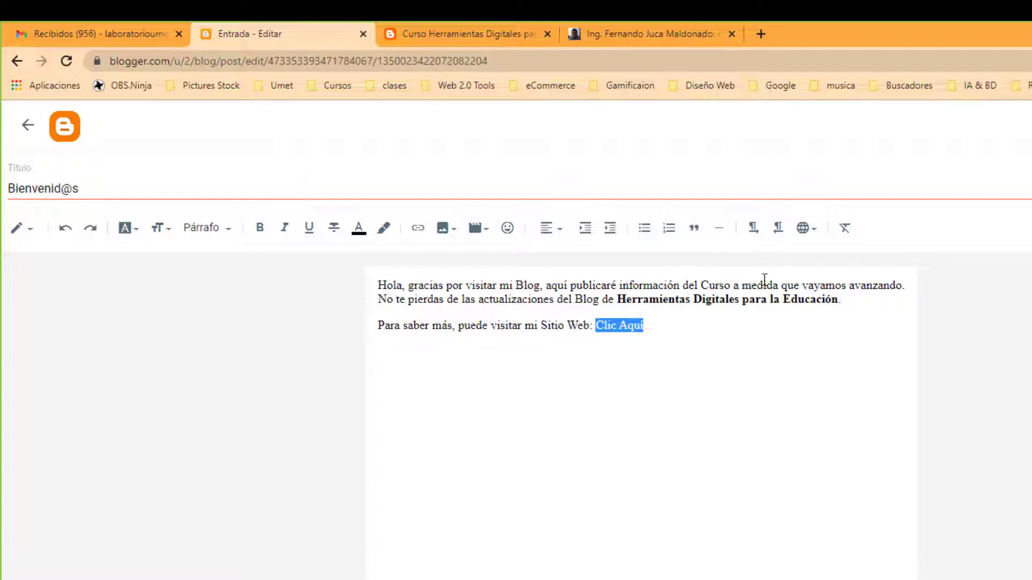
pyautogui.moveTo(656, 326); pyautogui.dragTo(604, 324)
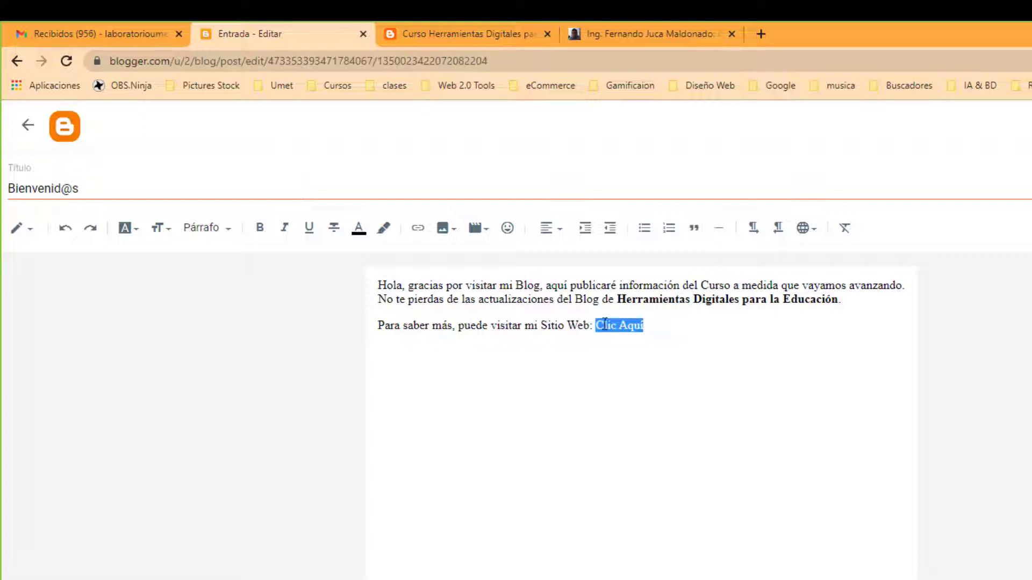
pyautogui.click(417, 228)
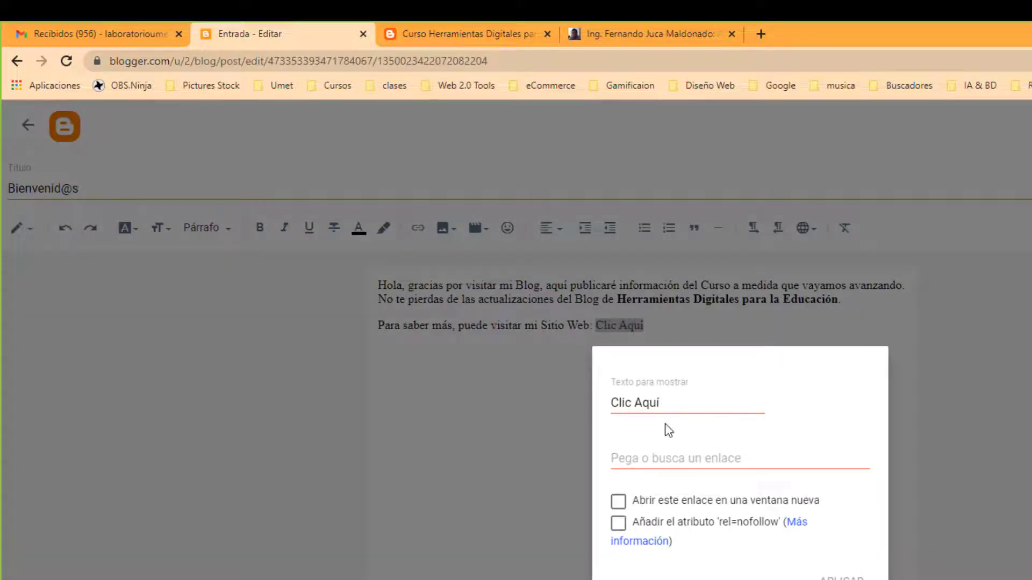
pyautogui.click(644, 459)
pyautogui.write('http')
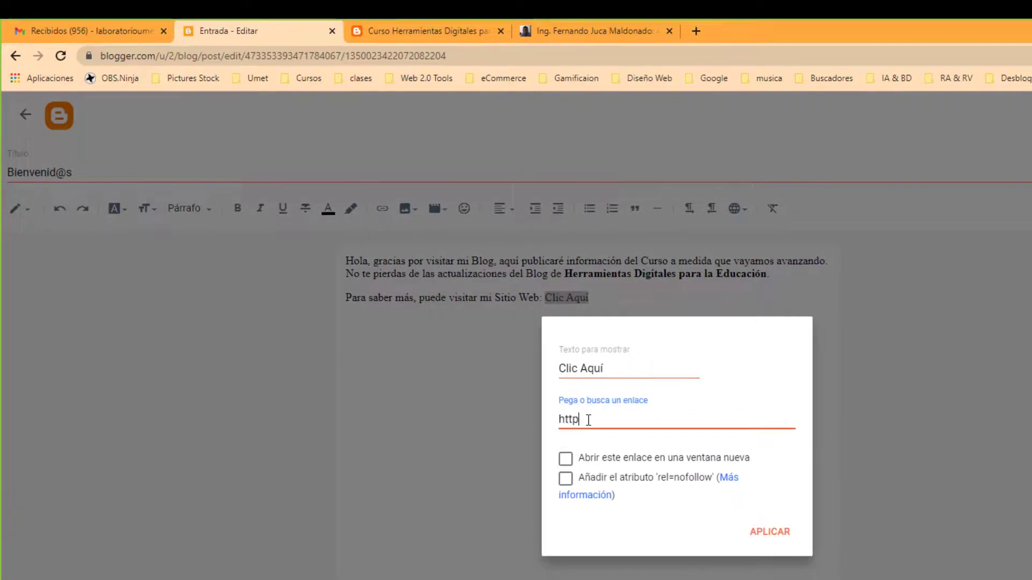
pyautogui.write('s://fernandojuca.com')
pyautogui.click(565, 458)
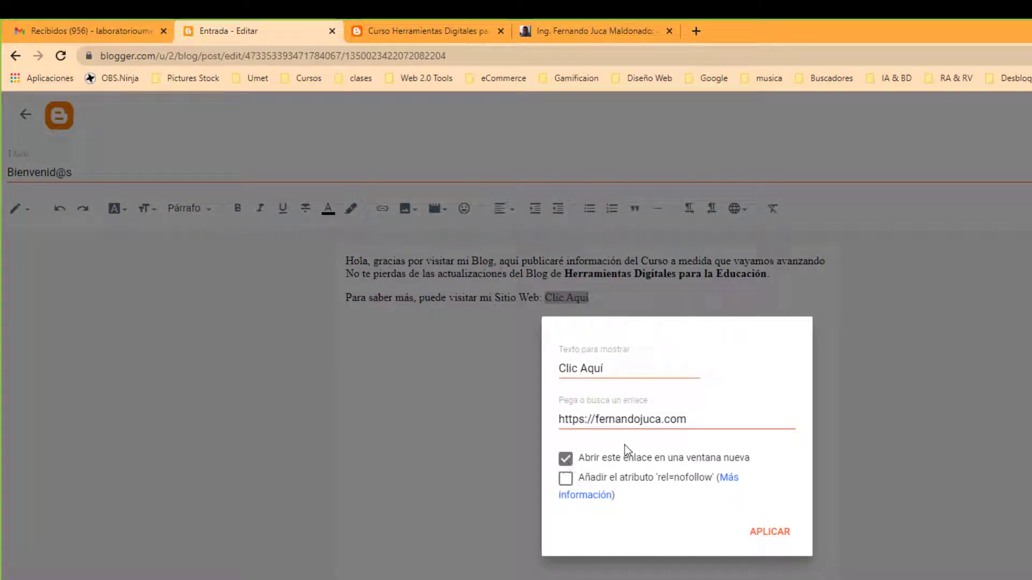
pyautogui.click(759, 534)
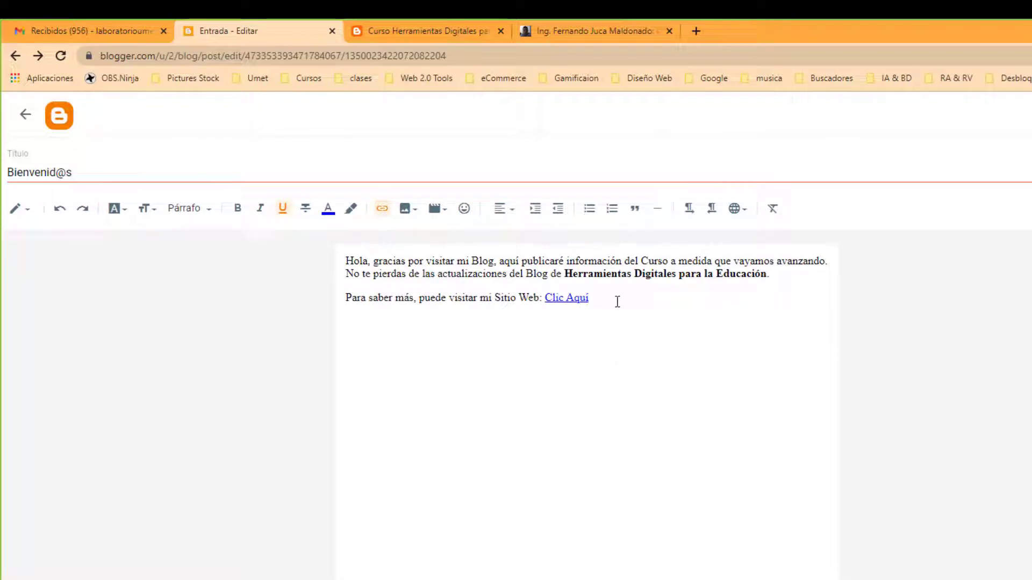
# Insert the blue computer logo picture from the Imágenes folder above the post's first paragraph
pyautogui.click(347, 259)
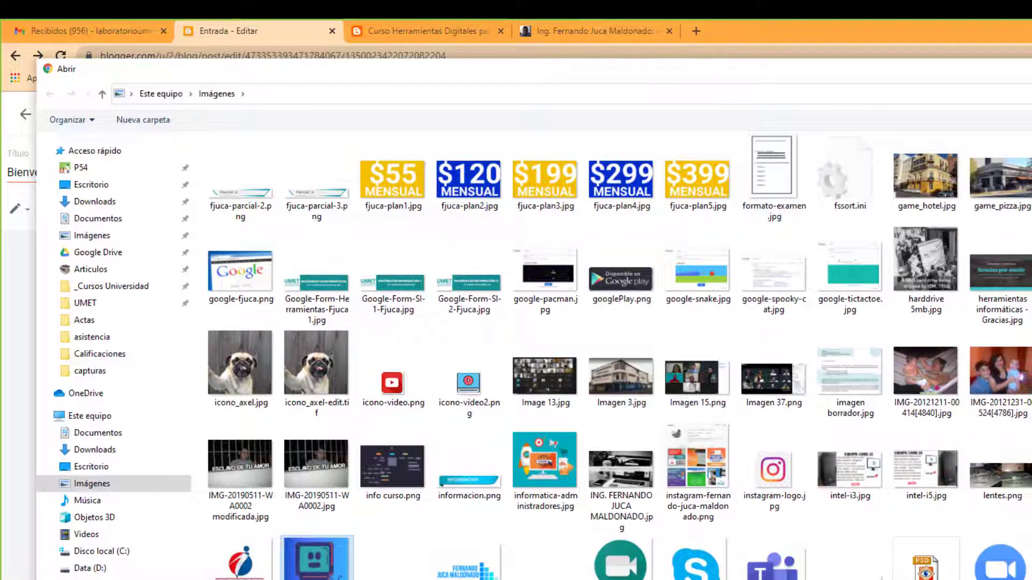
pyautogui.press('Return')
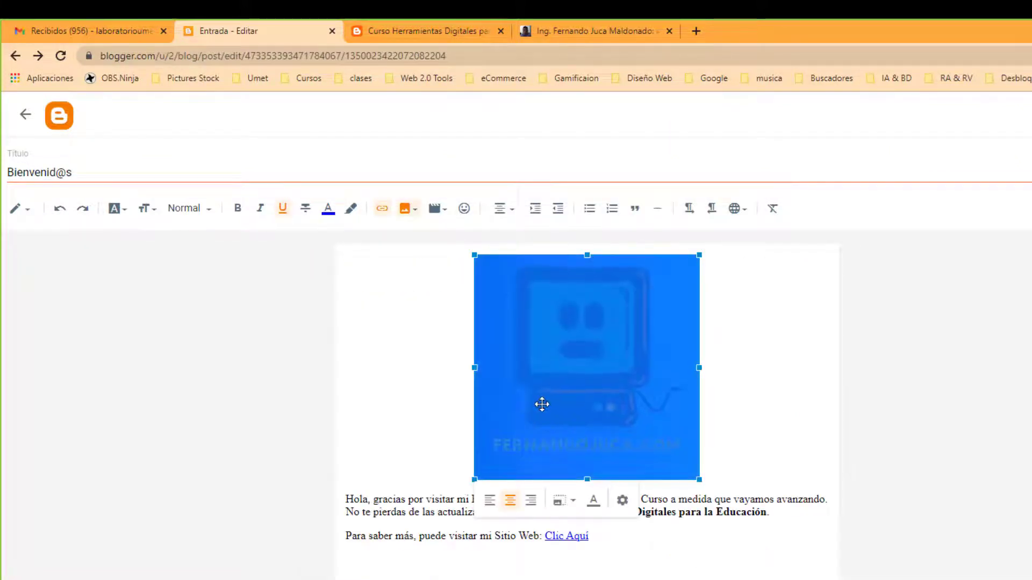
pyautogui.click(760, 364)
# Align the computer logo picture to the left so the post text wraps beside it
pyautogui.click(633, 344)
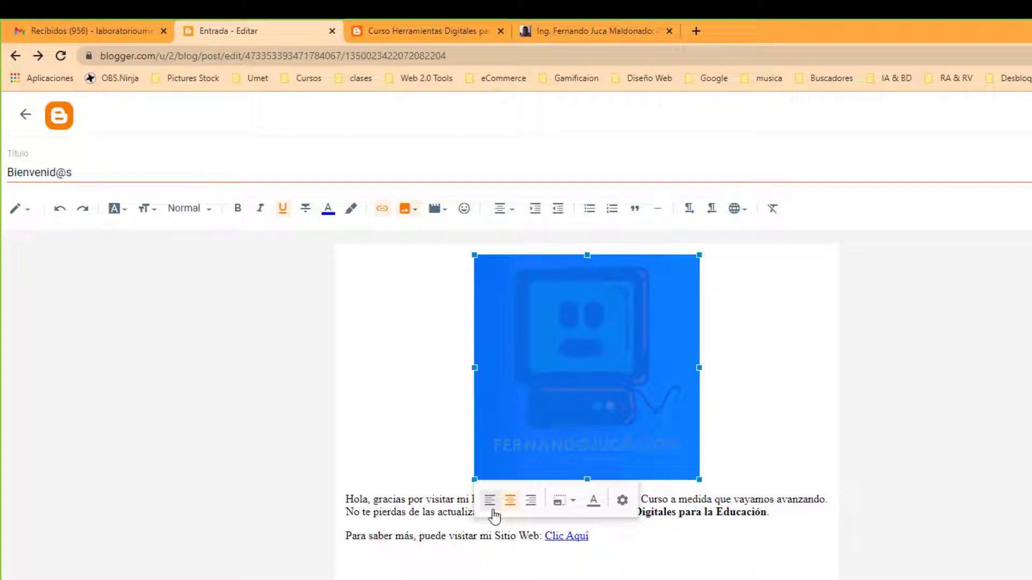
pyautogui.click(548, 419)
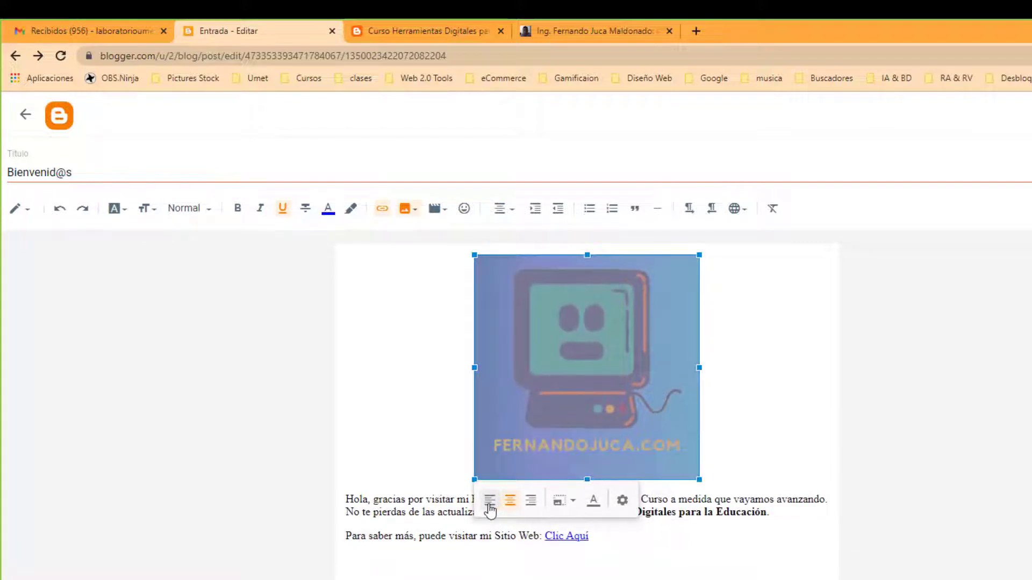
pyautogui.click(490, 500)
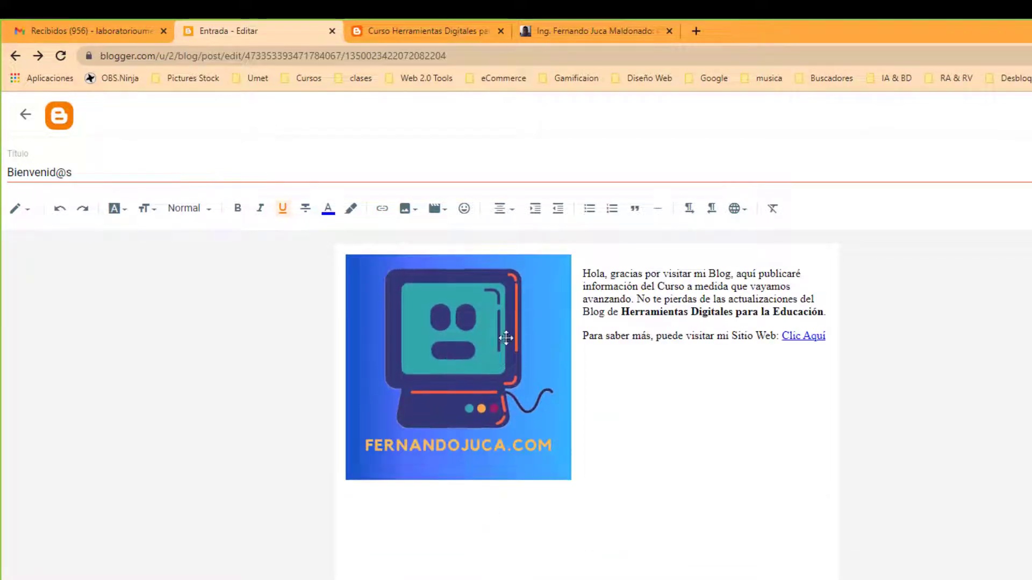
# Publish the Bienvenid@s post and refresh the public blog page
pyautogui.click(586, 298)
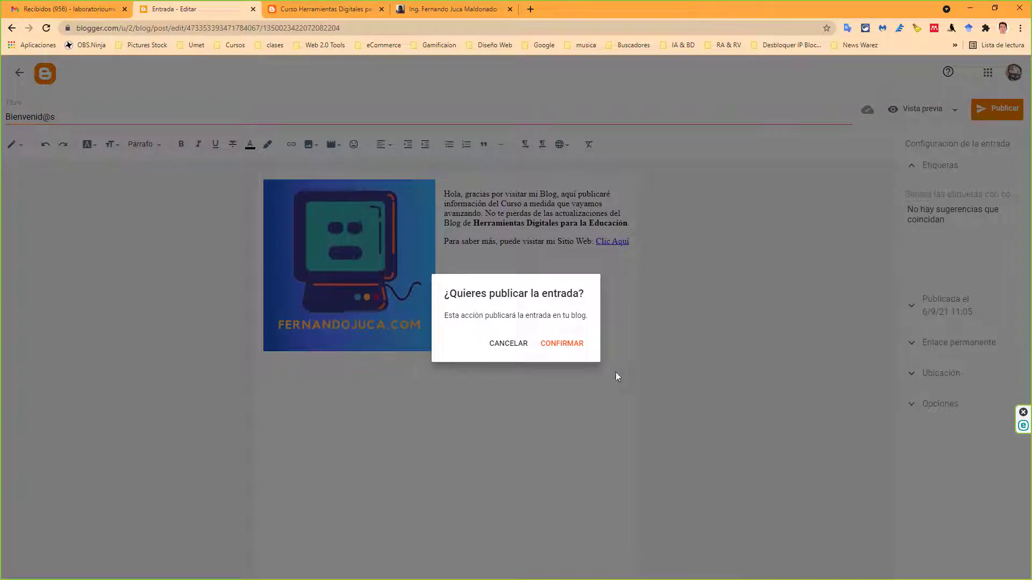
pyautogui.click(574, 345)
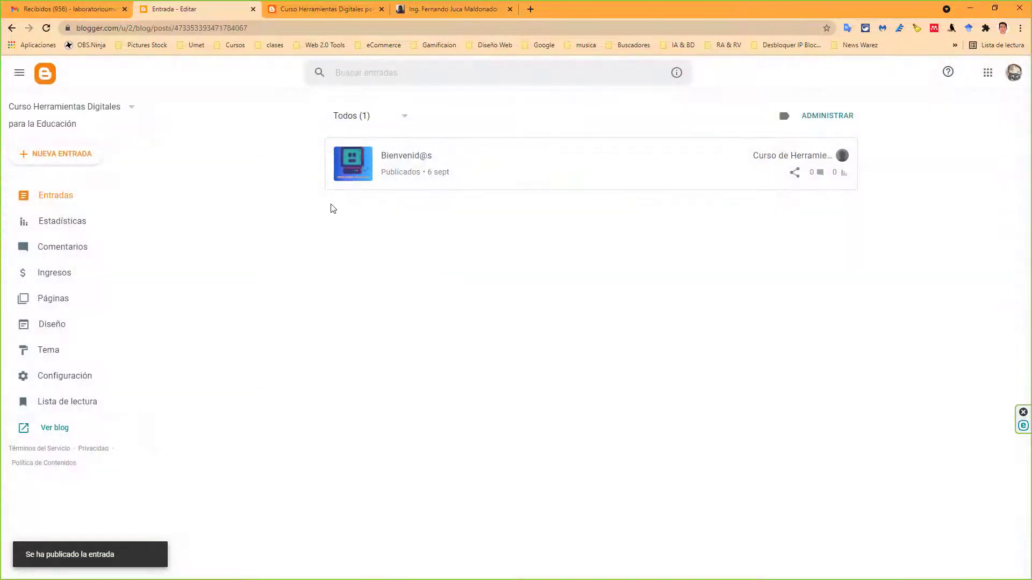
pyautogui.click(331, 11)
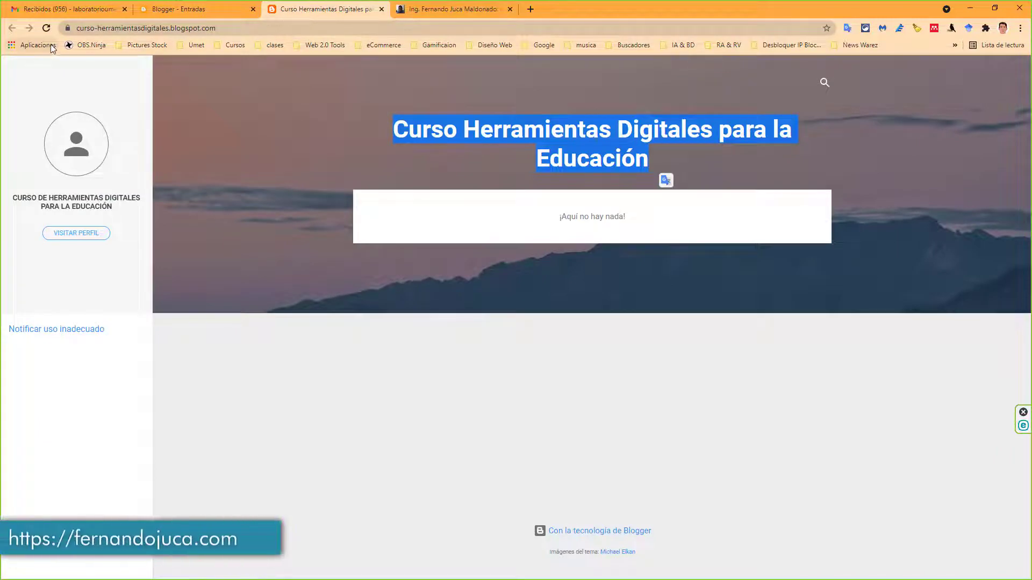
pyautogui.click(47, 28)
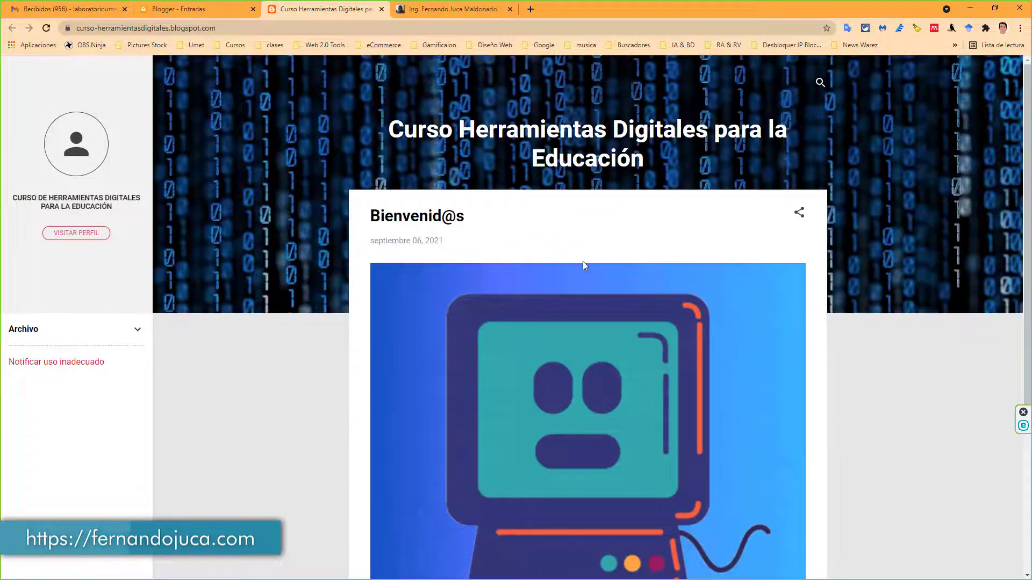
# Review the Bienvenid@s post on the public blog, including its full page, its link and its comment form
pyautogui.scroll(-3, 639, 267)
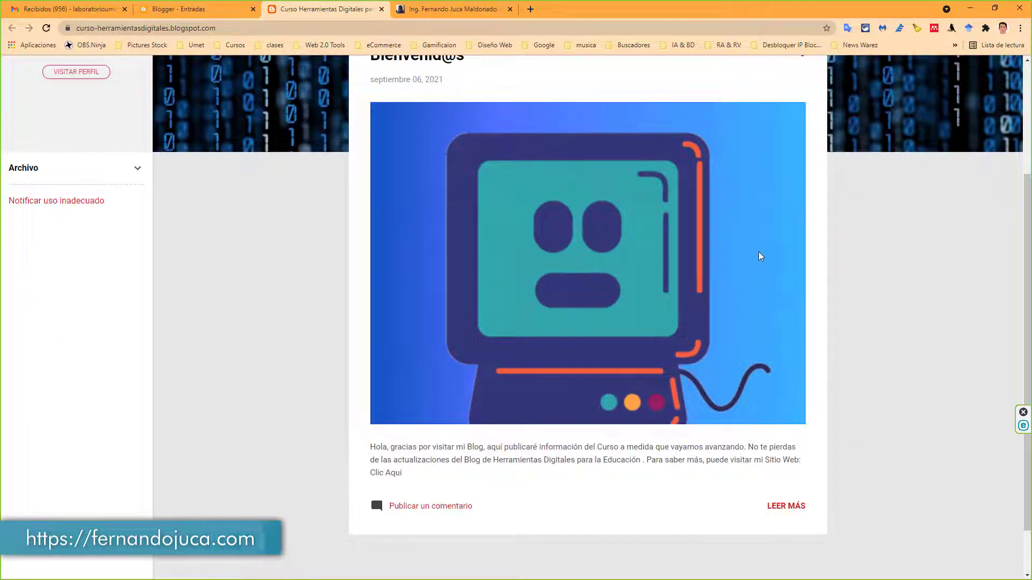
pyautogui.scroll(-2, 766, 276)
pyautogui.scroll(4, 763, 274)
pyautogui.scroll(1, 763, 274)
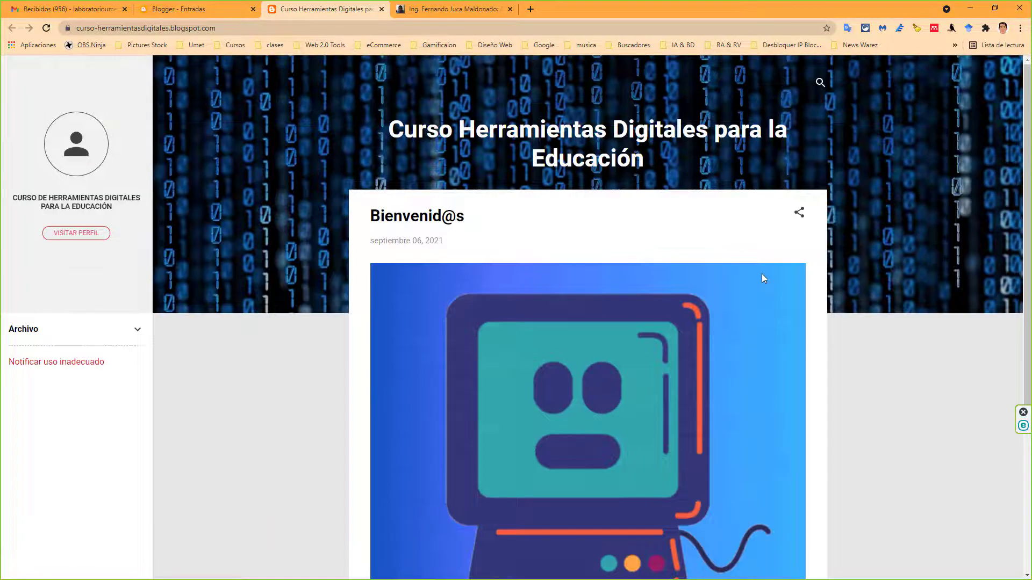
pyautogui.scroll(-4, 762, 274)
pyautogui.scroll(2, 764, 276)
pyautogui.scroll(-2, 663, 239)
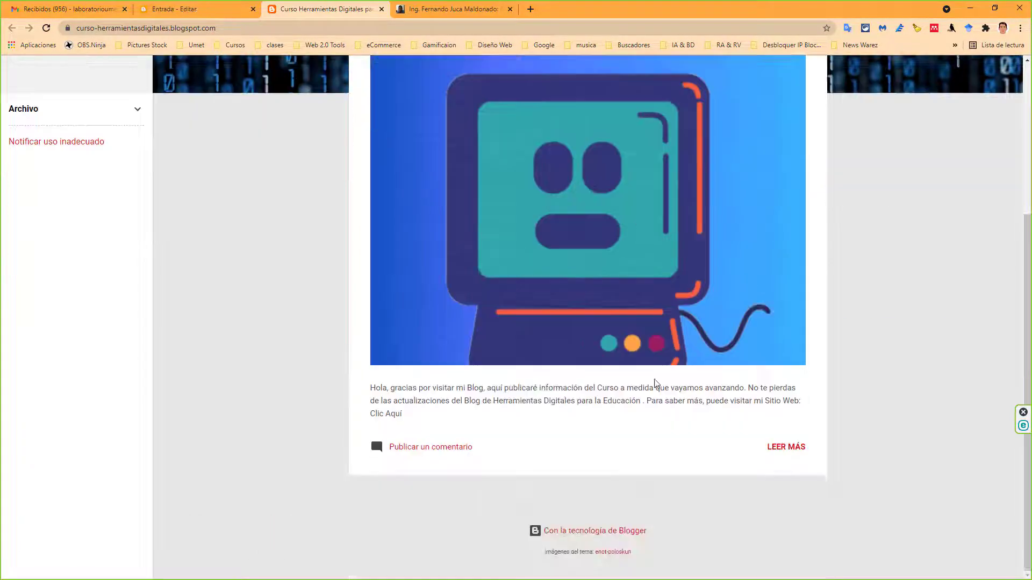
pyautogui.click(782, 450)
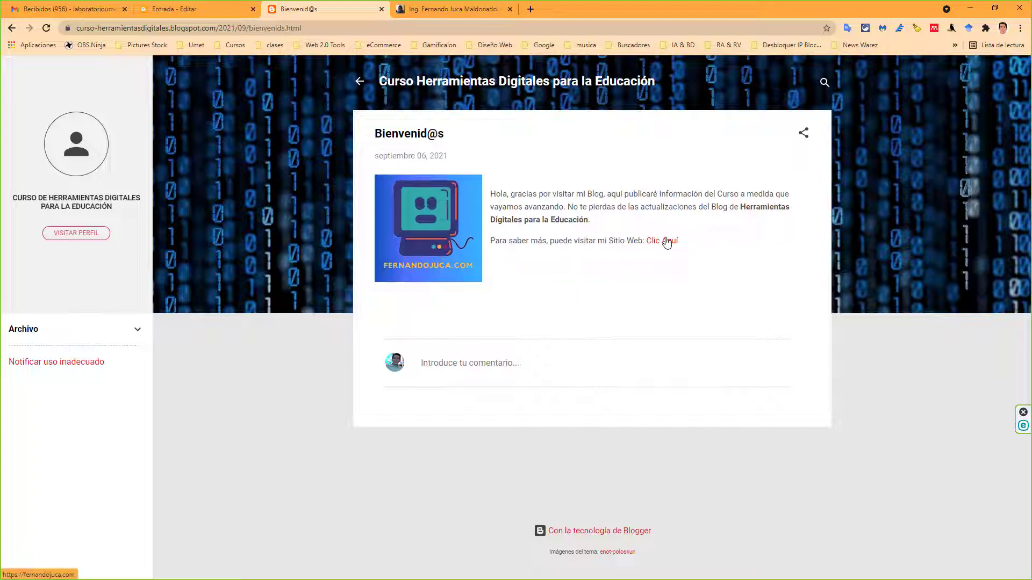
pyautogui.click(478, 363)
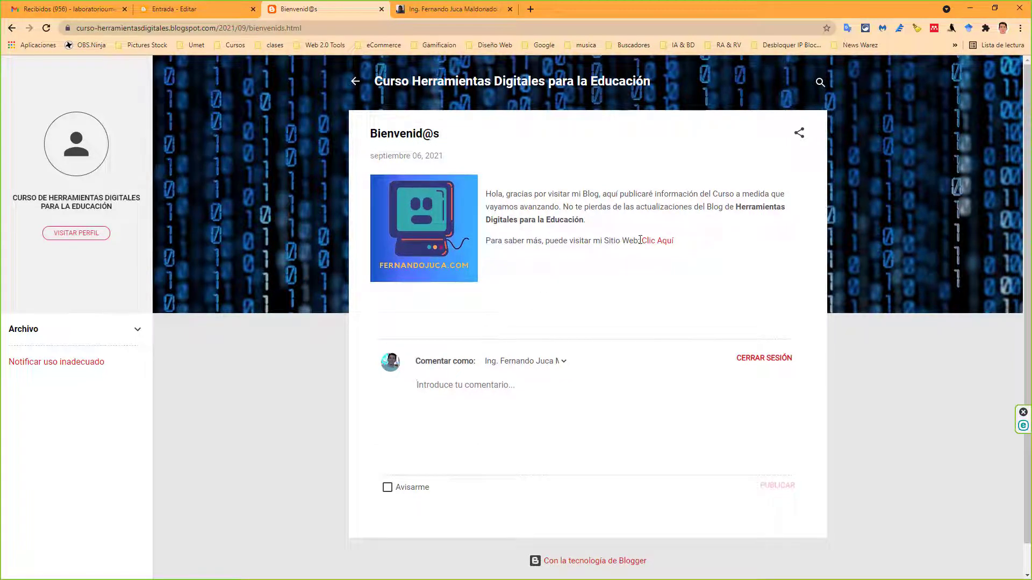
# Return to the Bienvenid@s post editor, leave it without updating and open the blog's Páginas section
pyautogui.click(185, 10)
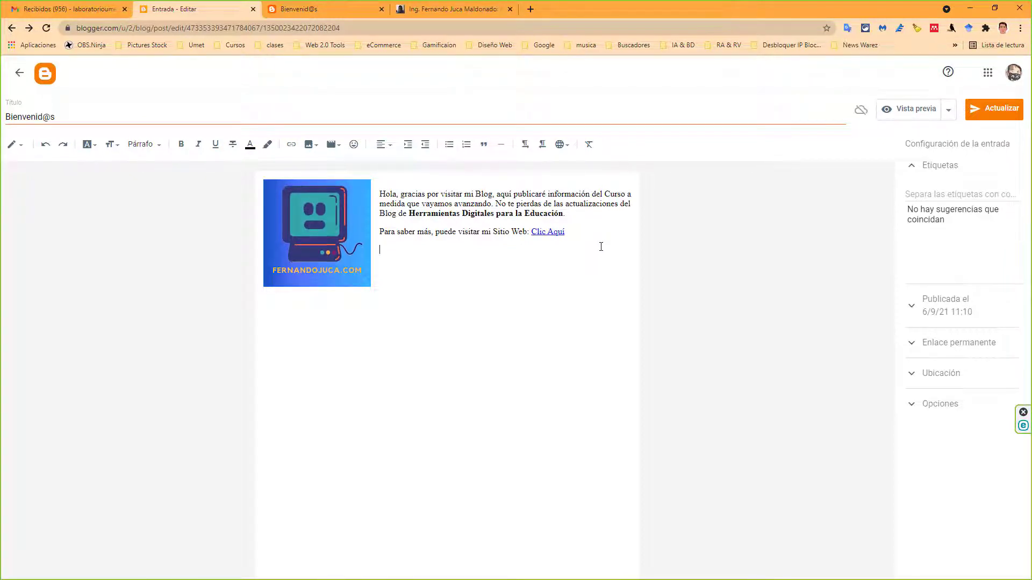
pyautogui.click(601, 247)
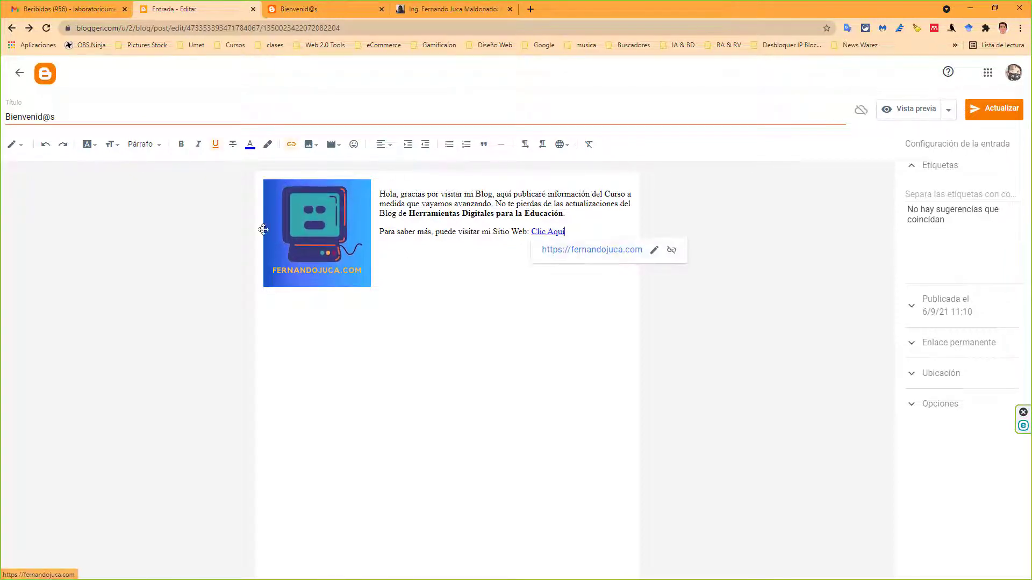
pyautogui.click(12, 28)
pyautogui.click(559, 88)
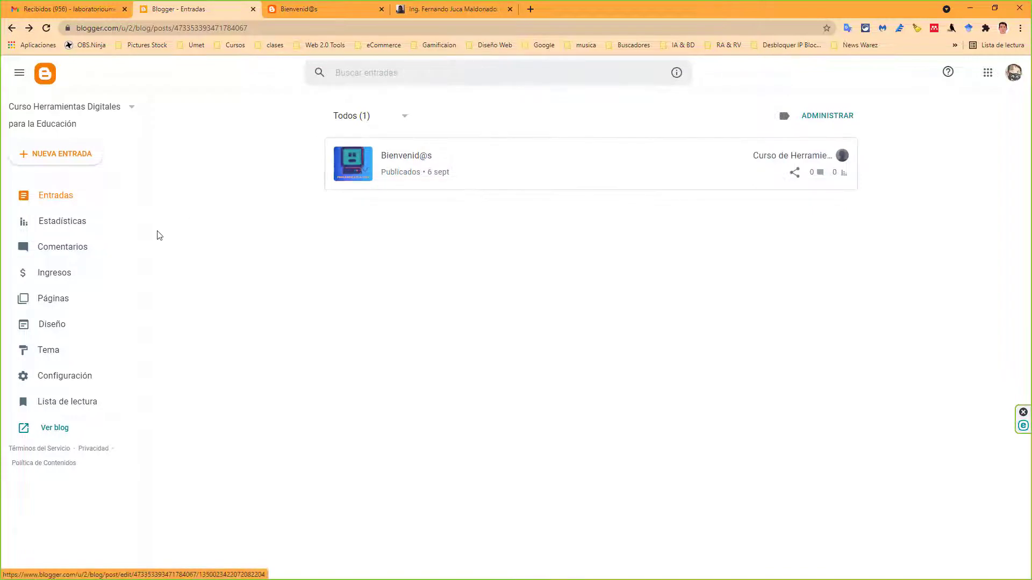
pyautogui.click(63, 304)
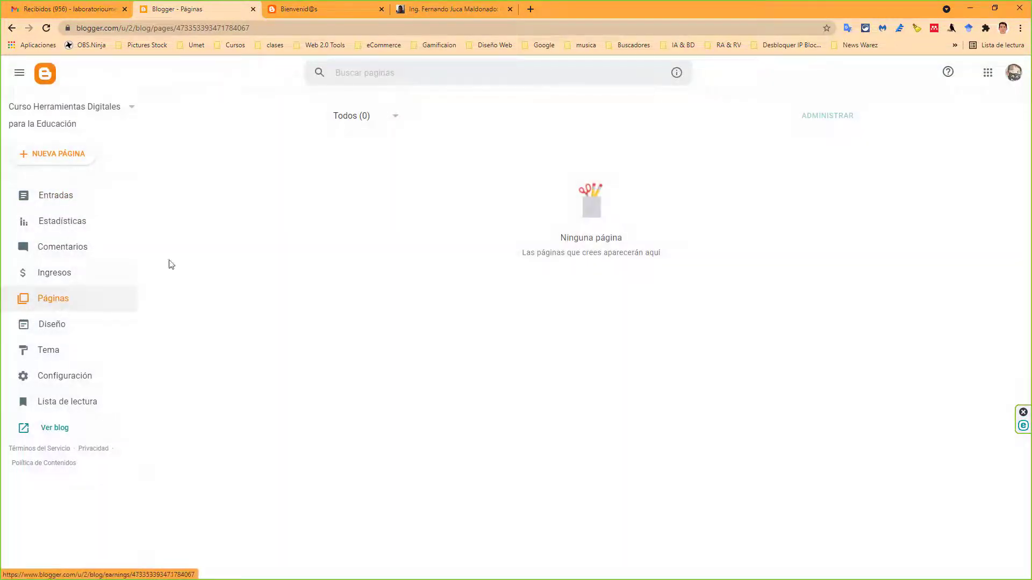
# Create a new page titled "Acerca de" and fill its body with the author's introduction, professional background and course expectations
pyautogui.click(79, 157)
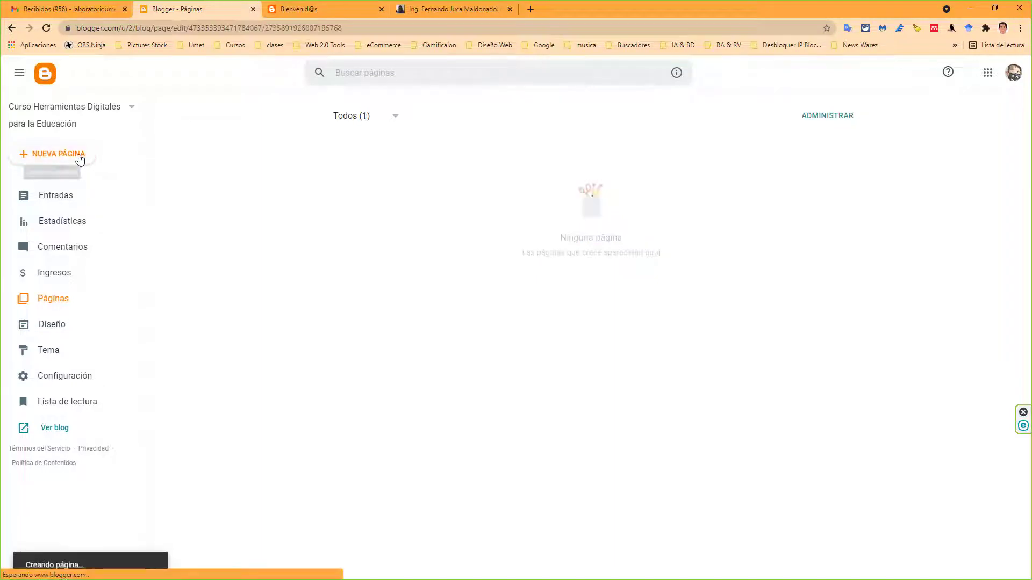
pyautogui.click(90, 115)
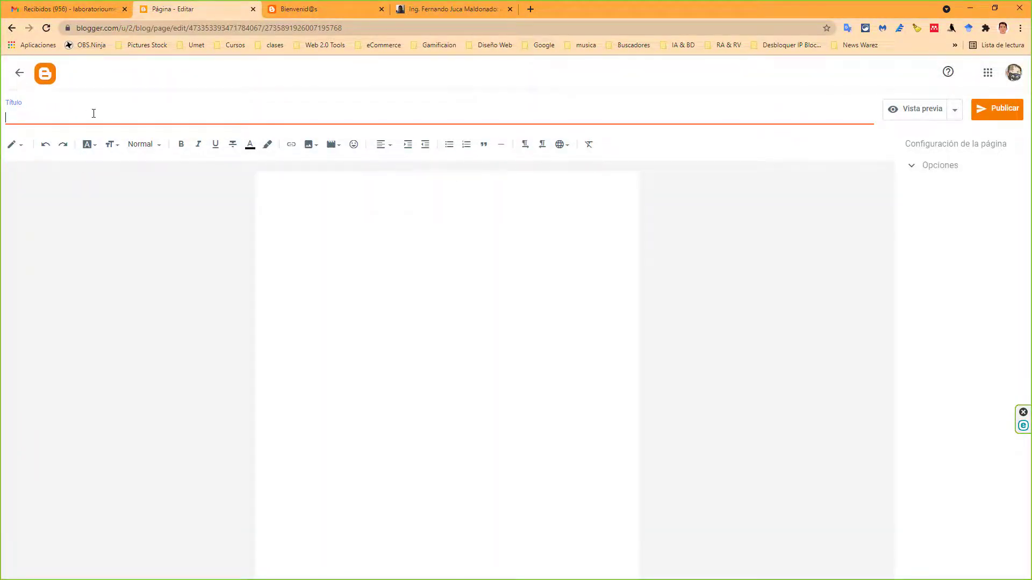
pyautogui.write('Acer')
pyautogui.click(336, 242)
pyautogui.write('Hola, mi nombre es Fernando Juca Maldonado, vivo en Pasaje, Provincia de El Oro, Ecuador.  Soy Analista en Informática, Ing. en Sistemas de Información, tengo un Maestria en Administración de Empresas y actualmente estoy en cursando mi doctorado en Informática en dos de los temas que me apasionan la docencia y la tecnología.  Actualmente me desempeño como docente  Universitario en el área de informática, matemáticas, comercio electrónico y gestión  en la Carrera de Gestión Empresarial y llevo ya más de un cuatro años investigando sobre las diferentes herramientas y plataformas con que se cuenta en la web tanto para la educación como para el uso personal y profesional.  Espero que este curso nos permita tener un nuevo acercamiento a la tecnología y nos lleve a conocer nuevas herramientas y métodos para utilizarlas en nuestras clases con nuestros alumnos.')
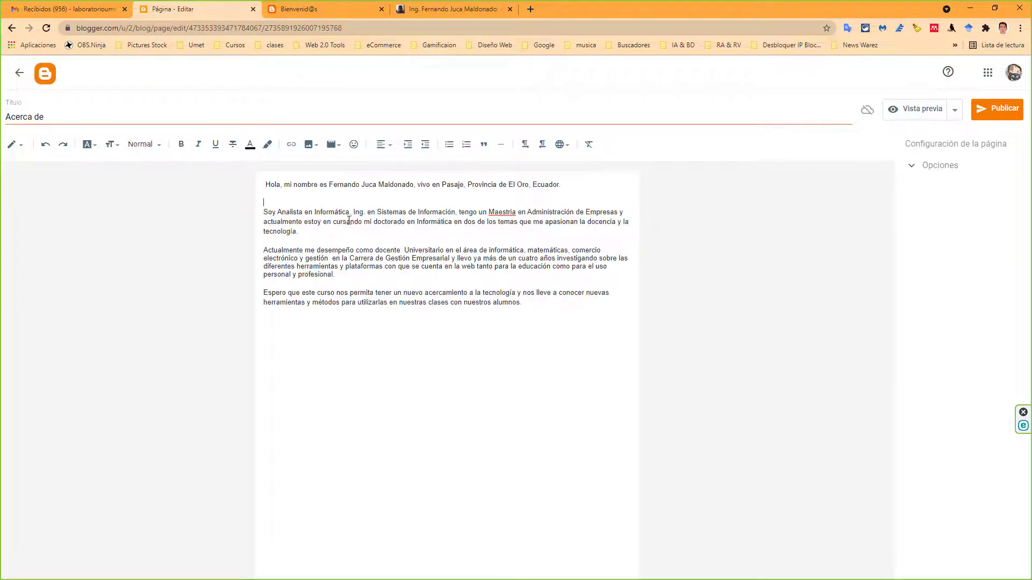
# Remove the extra blank line before the "Soy Analista en Informática" paragraph and correct the spelling to "Maestría"
pyautogui.press('BackSpace')
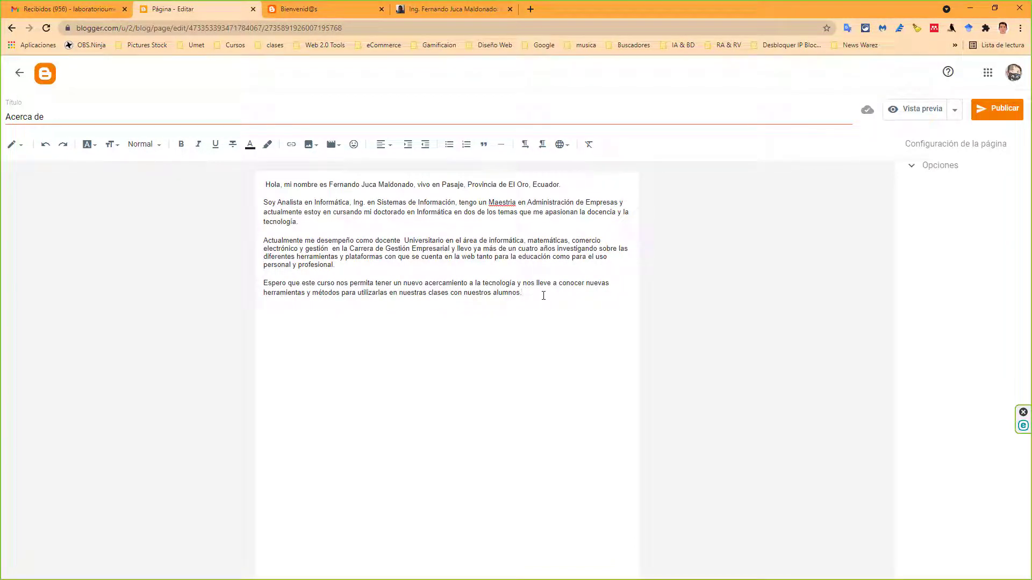
pyautogui.rightClick(502, 202)
pyautogui.click(525, 211)
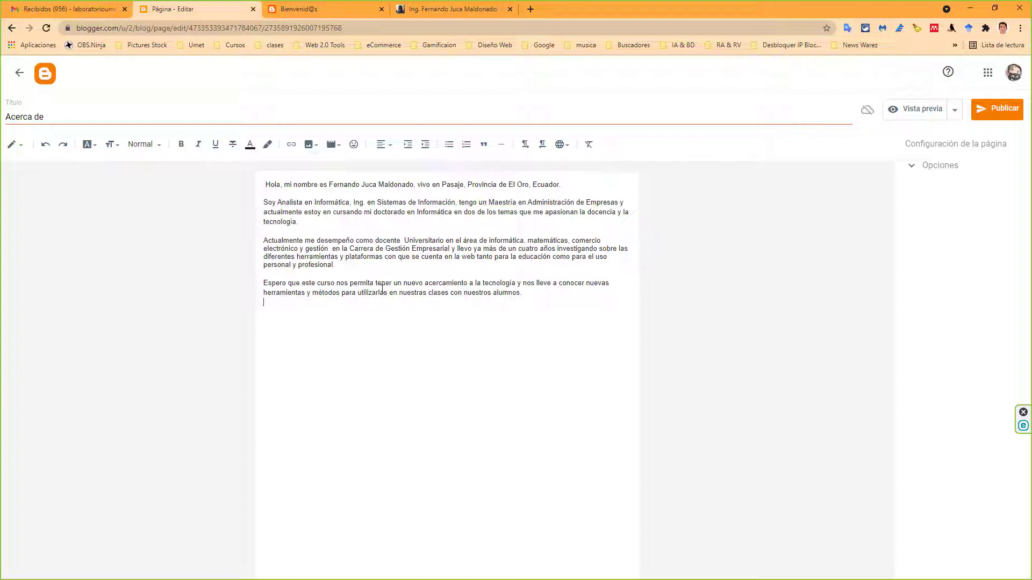
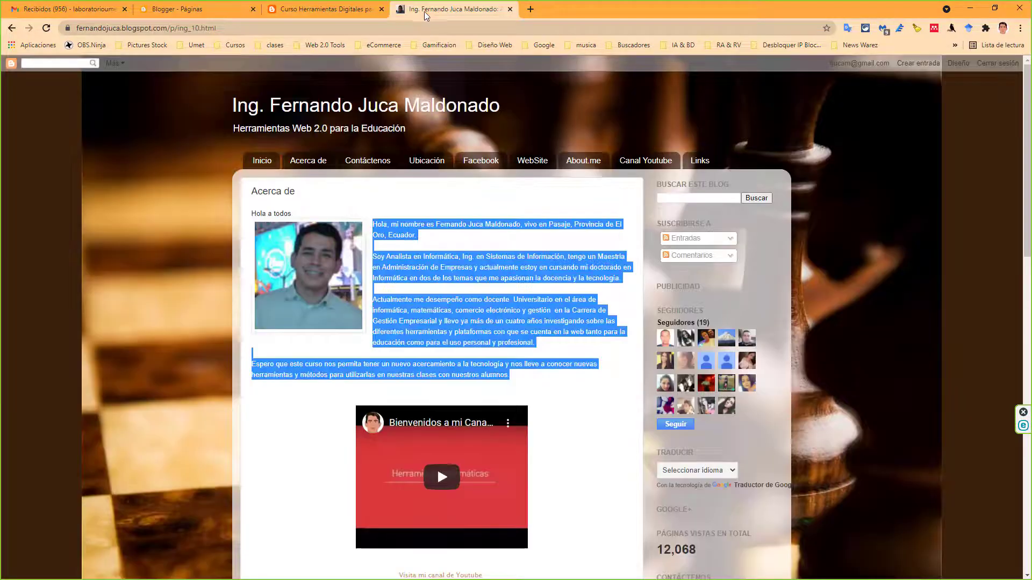
# Check the Acerca de tab on the author's older blog, compare it with the course blog and return to Blogger
pyautogui.click(629, 115)
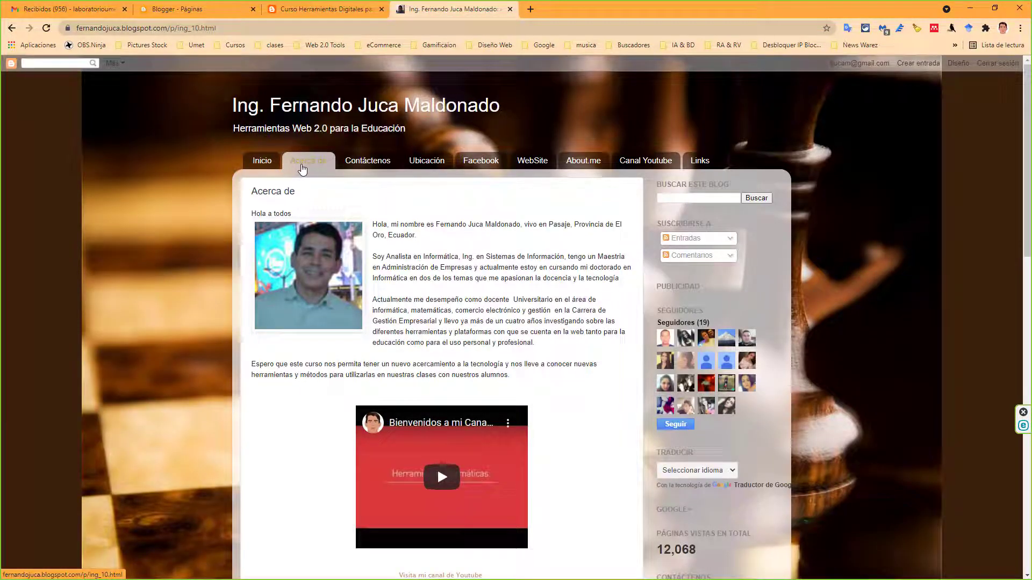
pyautogui.click(303, 164)
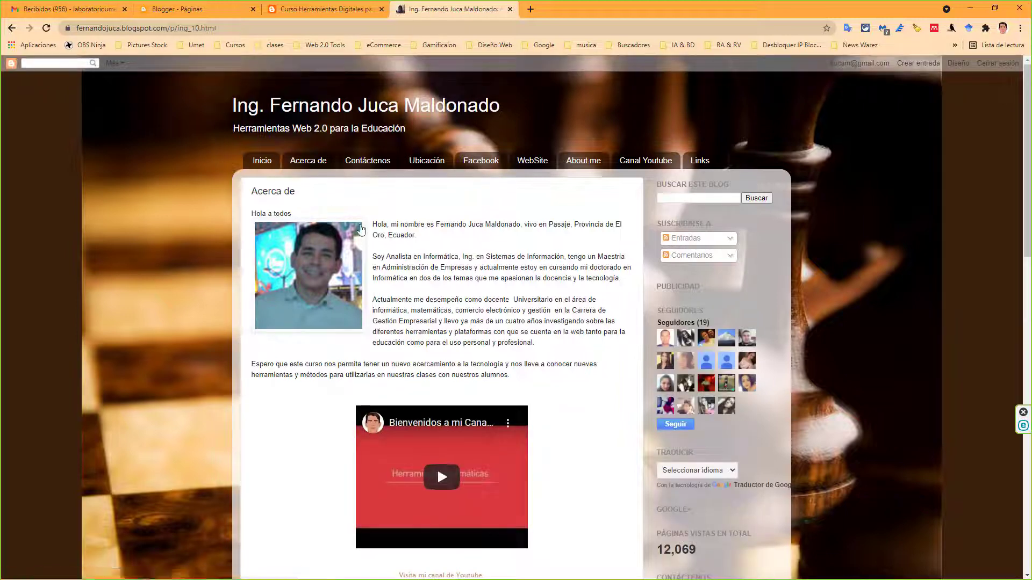
pyautogui.click(302, 7)
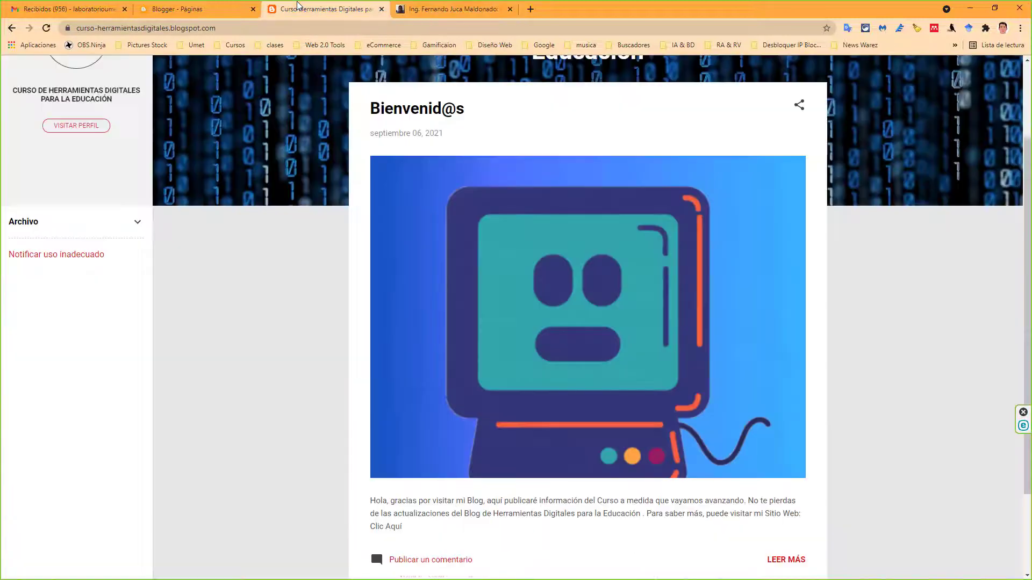
pyautogui.click(217, 5)
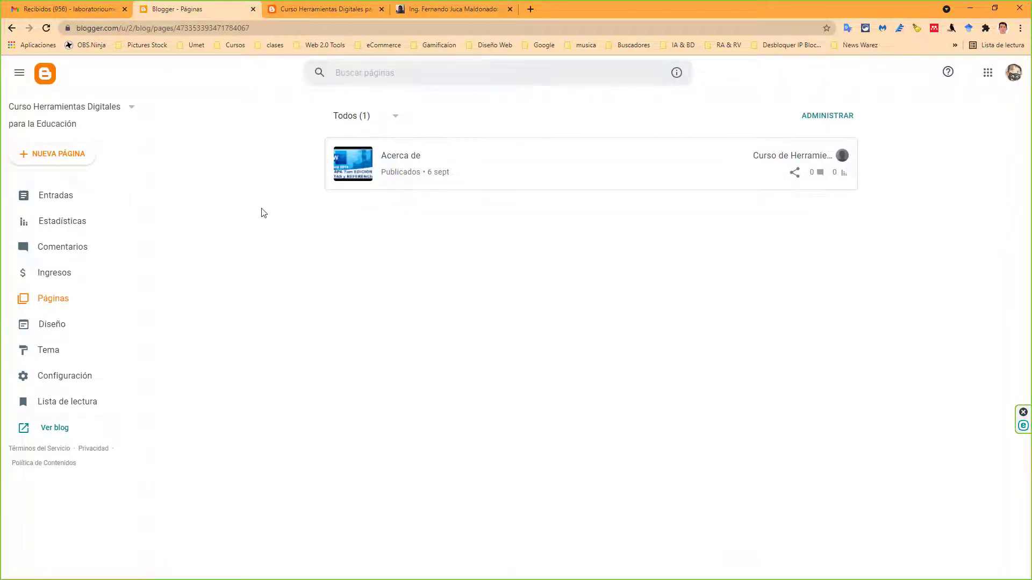
# Open the Páginas gadget in the blog's layout and turn on Mostrar este widget
pyautogui.click(60, 329)
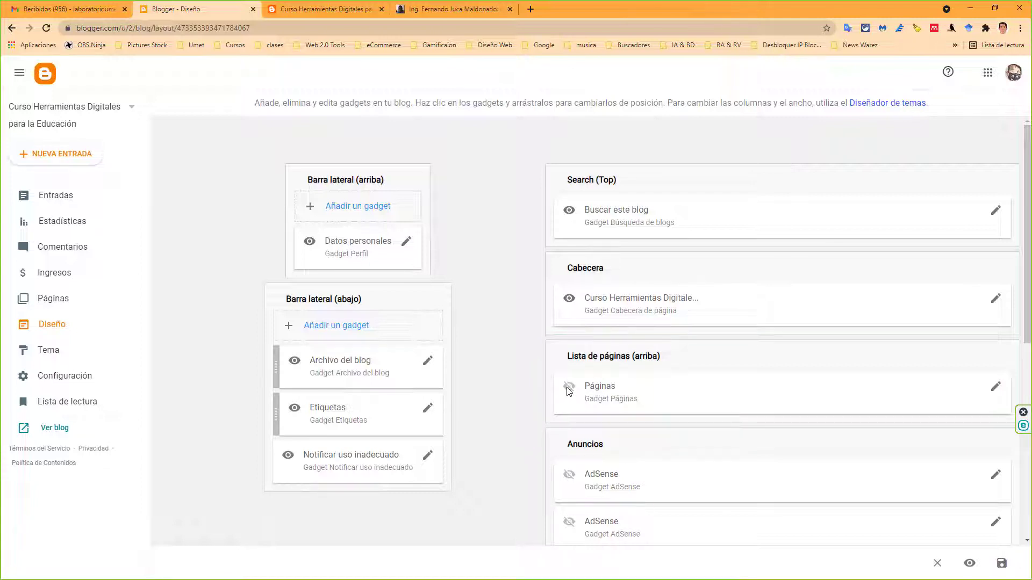
pyautogui.click(996, 388)
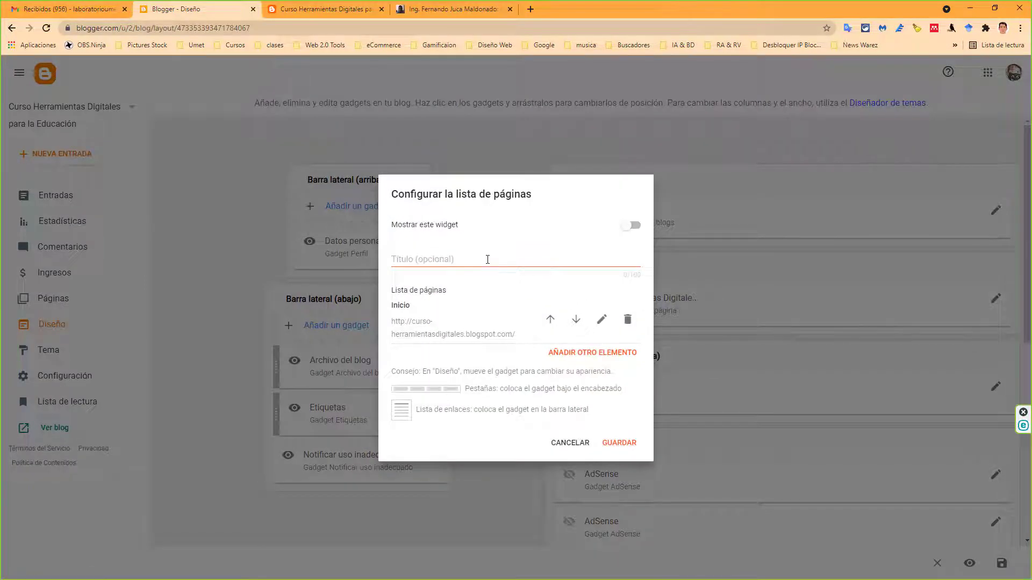
pyautogui.click(481, 257)
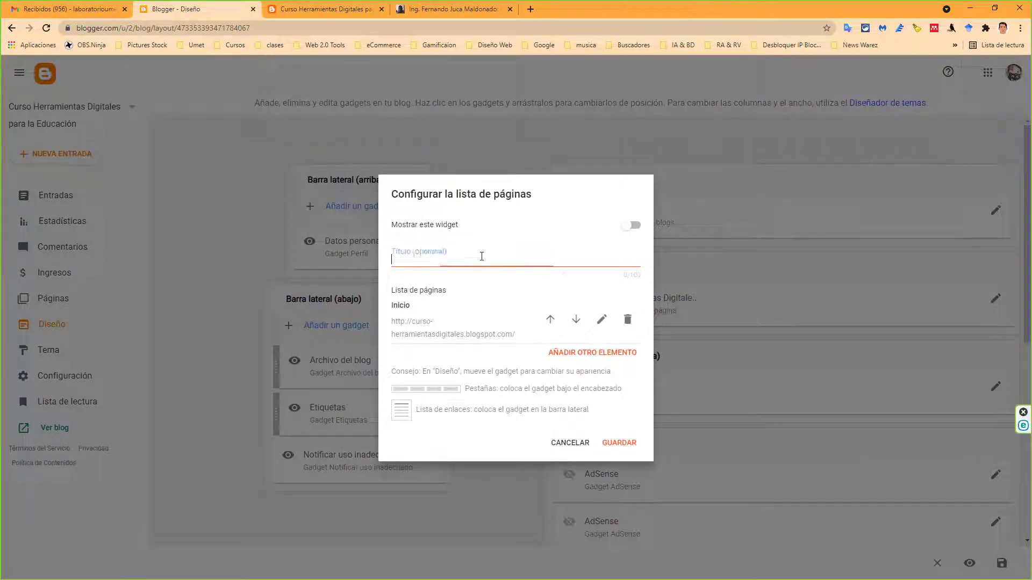
pyautogui.click(634, 227)
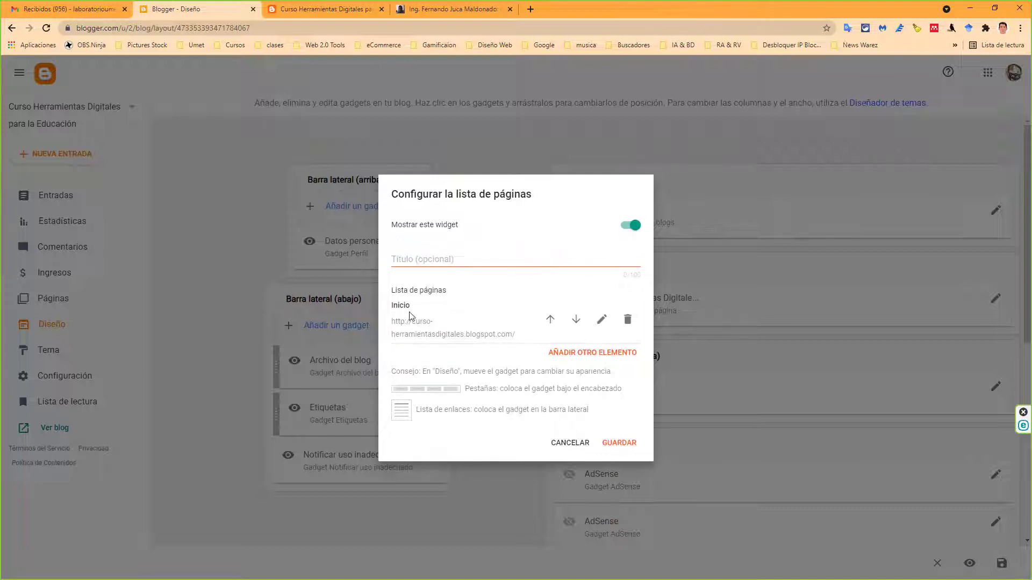
# Add the Acerca de page to the gadget's page list, then save the gadget and the layout
pyautogui.click(595, 353)
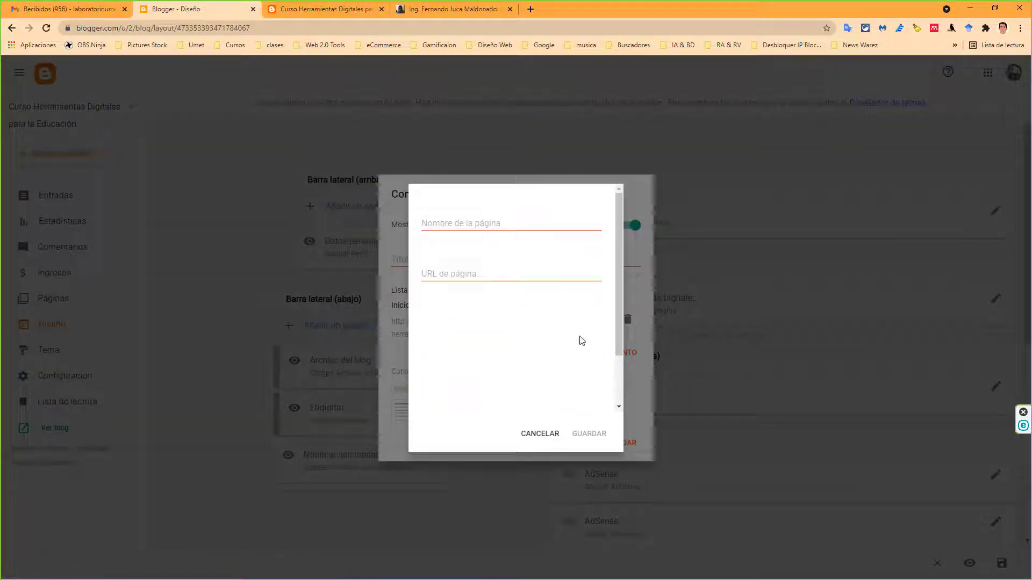
pyautogui.click(485, 228)
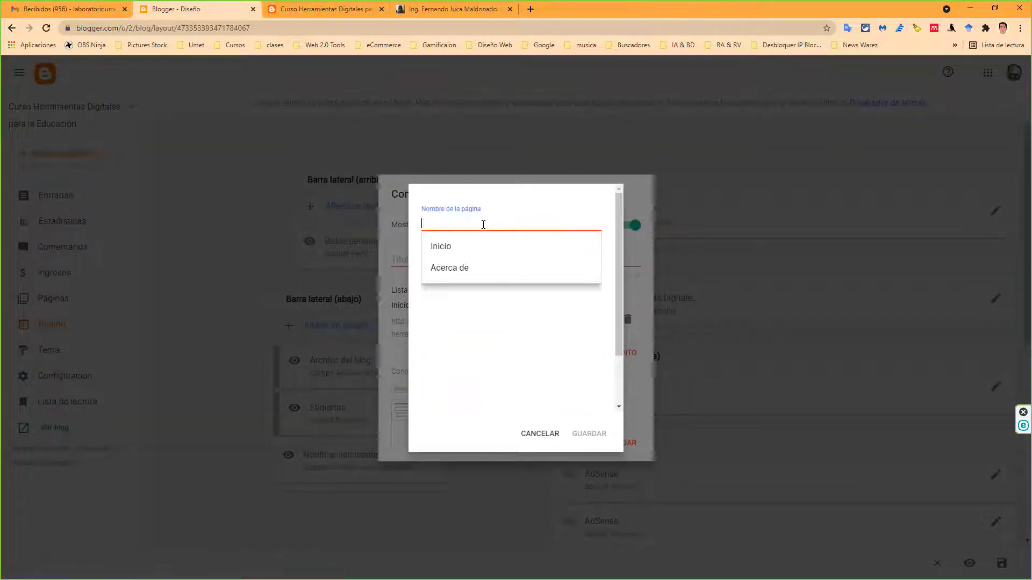
pyautogui.click(504, 269)
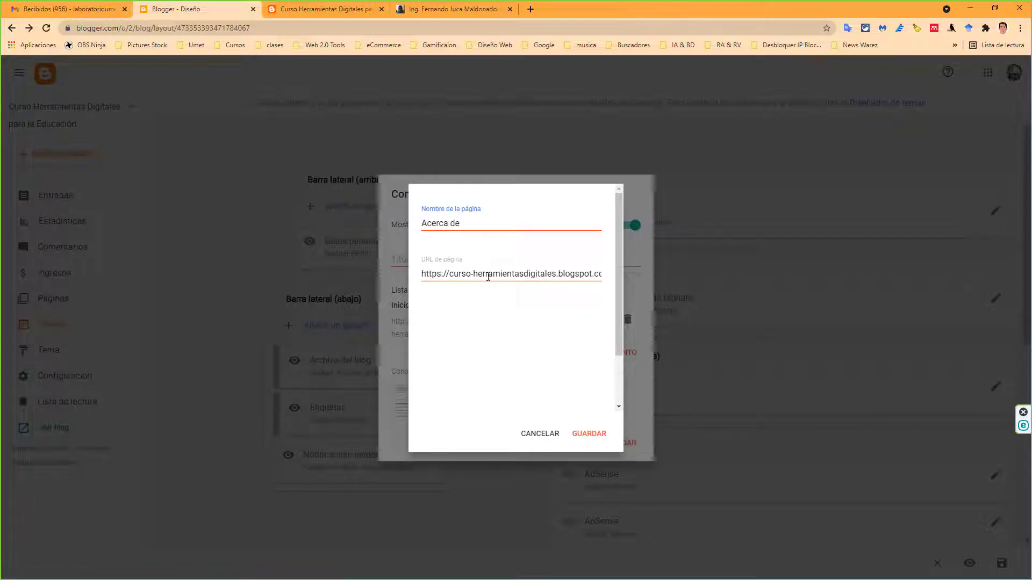
pyautogui.click(589, 434)
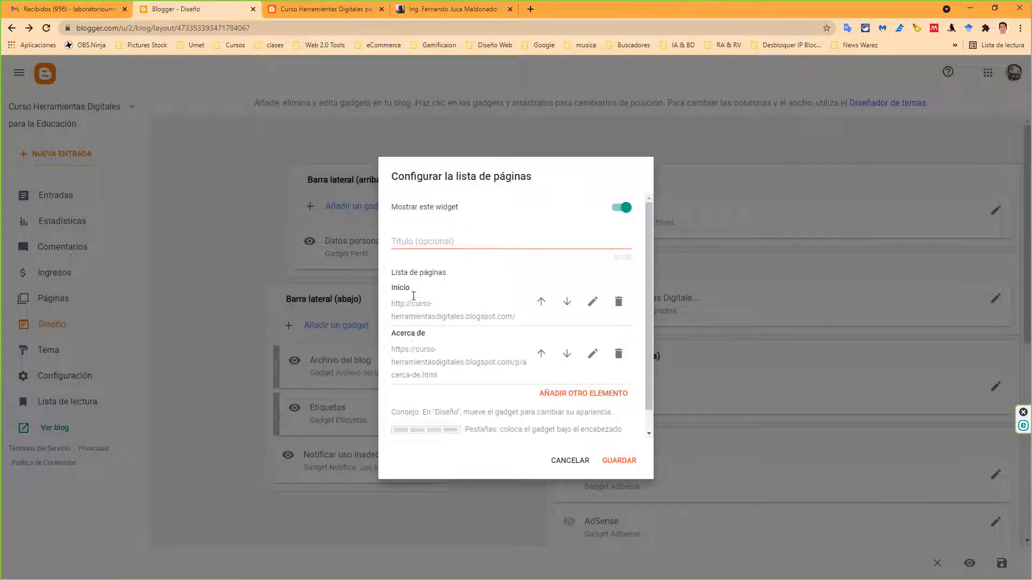
pyautogui.click(619, 461)
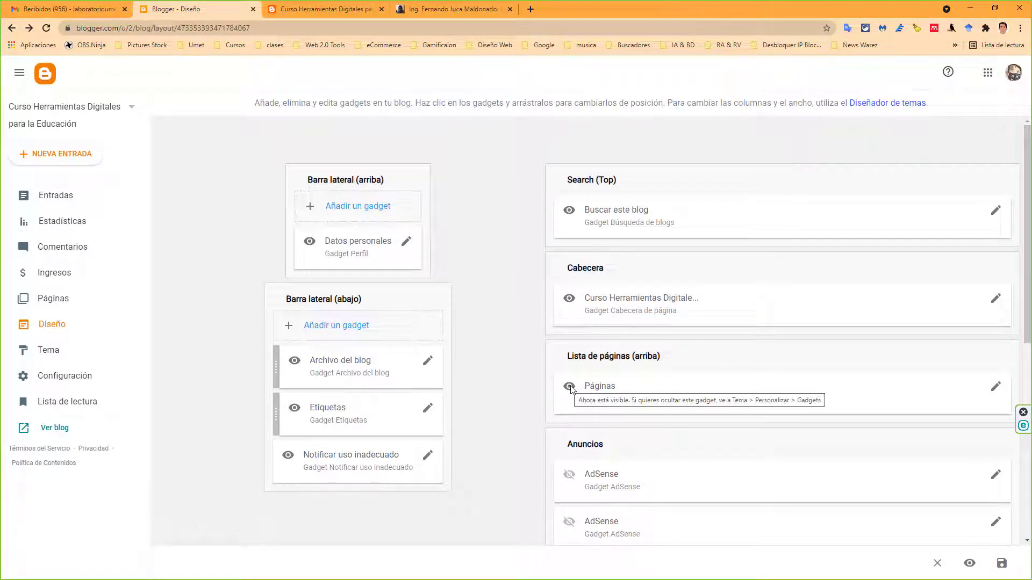
pyautogui.click(1001, 564)
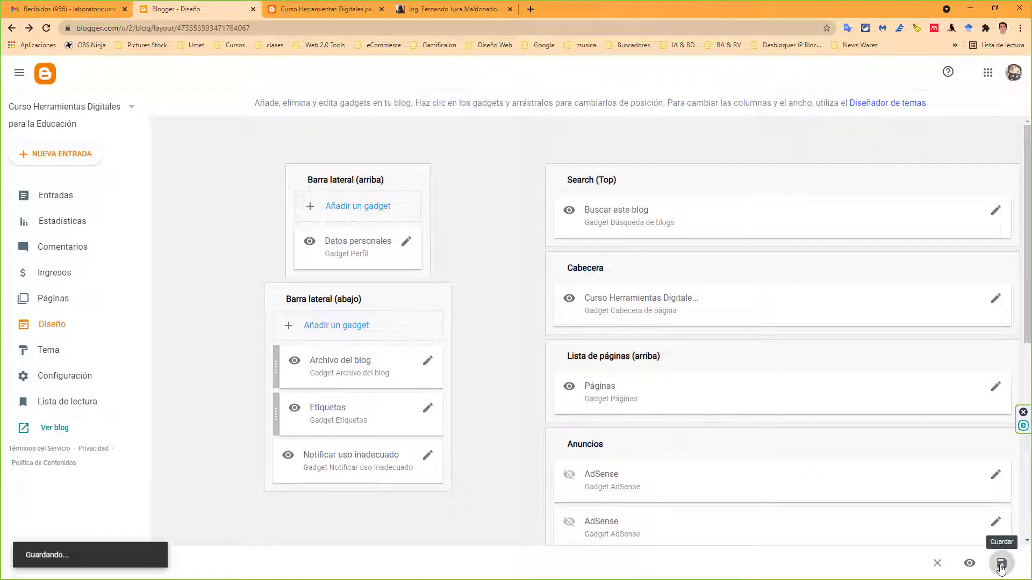
# Refresh the public course blog, review its Acerca de page through to the comment area and return to Inicio
pyautogui.click(316, 9)
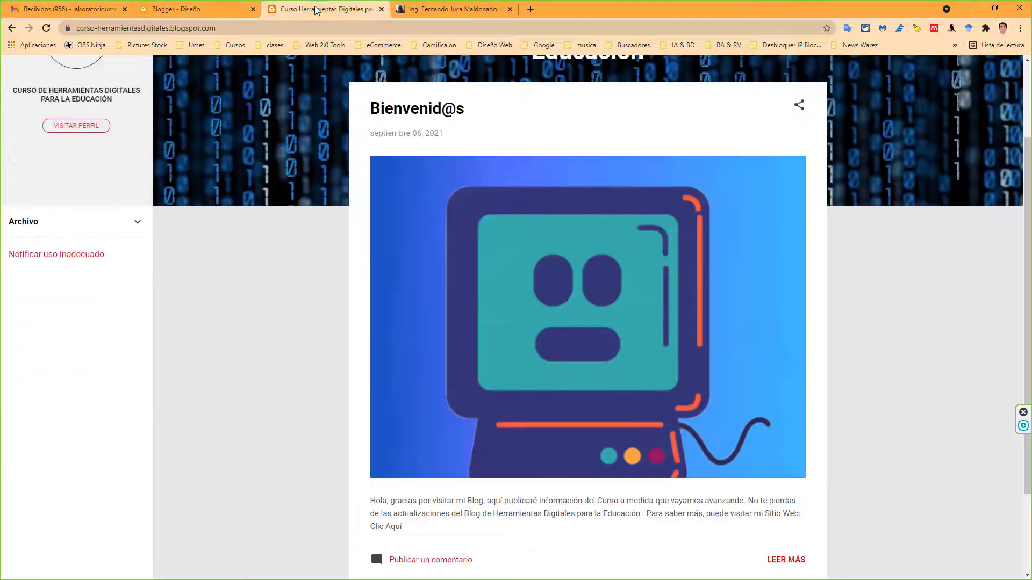
pyautogui.click(52, 29)
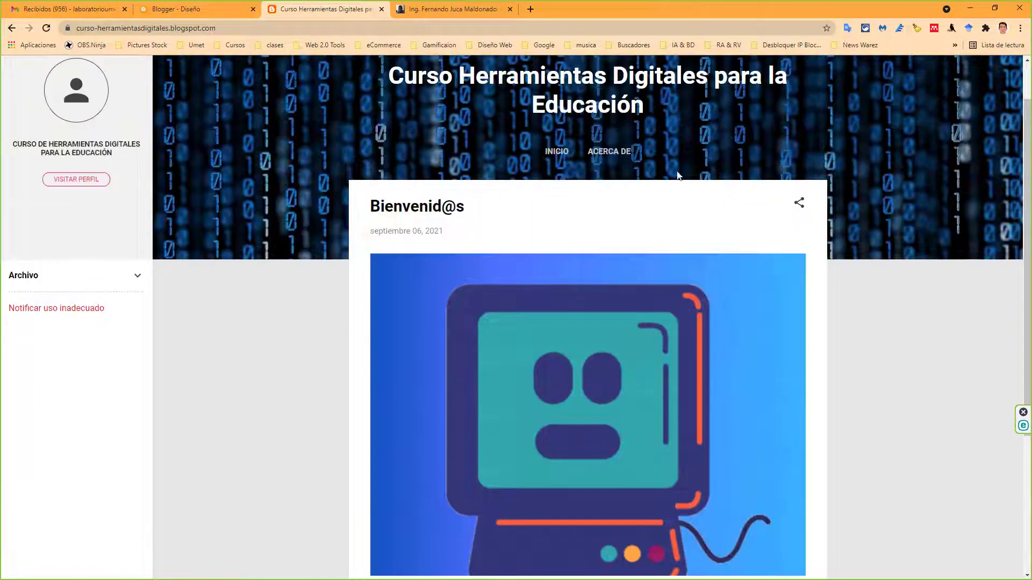
pyautogui.click(617, 153)
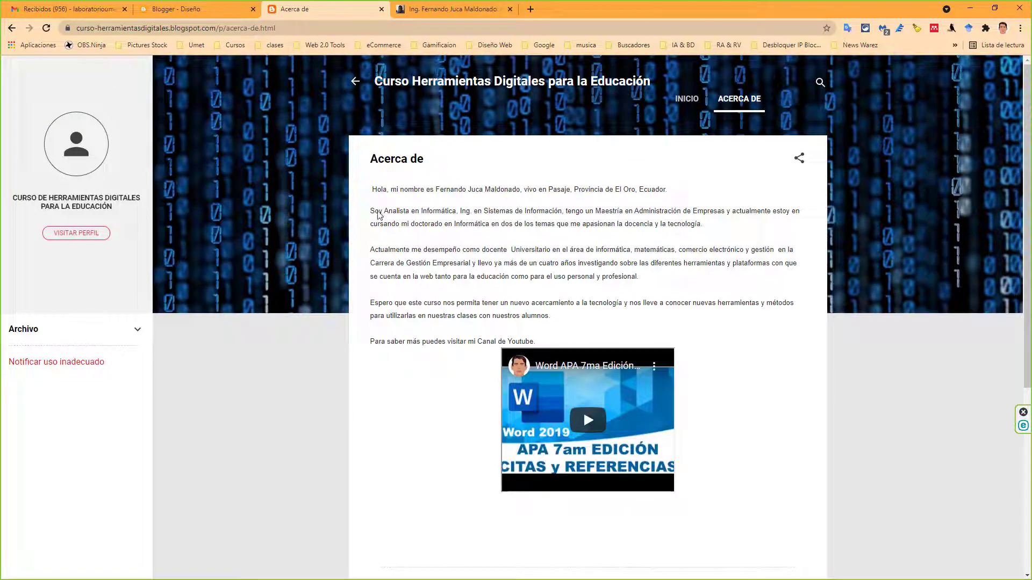
pyautogui.scroll(-1, 547, 323)
pyautogui.scroll(-5, 548, 324)
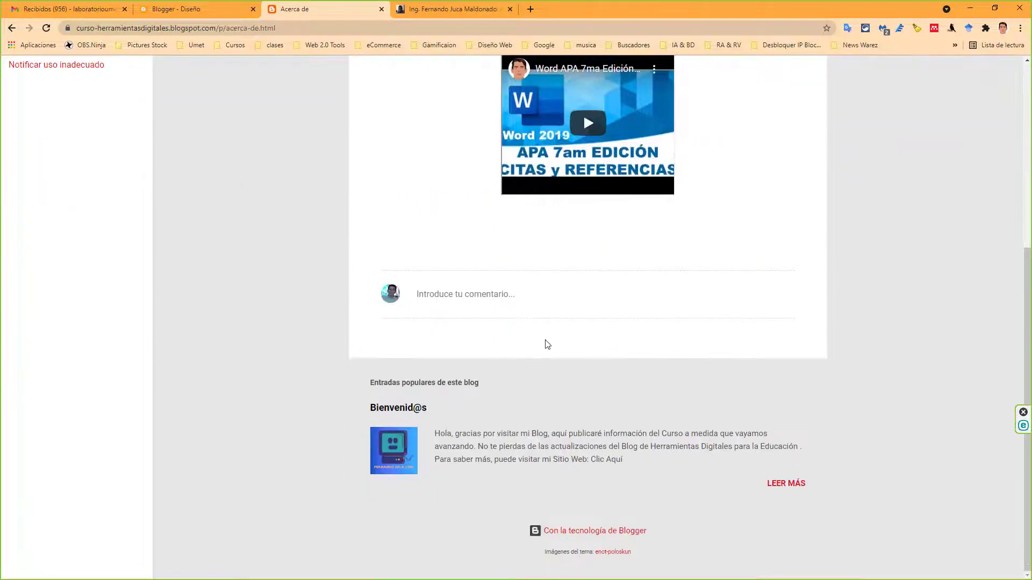
pyautogui.scroll(6, 546, 343)
pyautogui.click(697, 100)
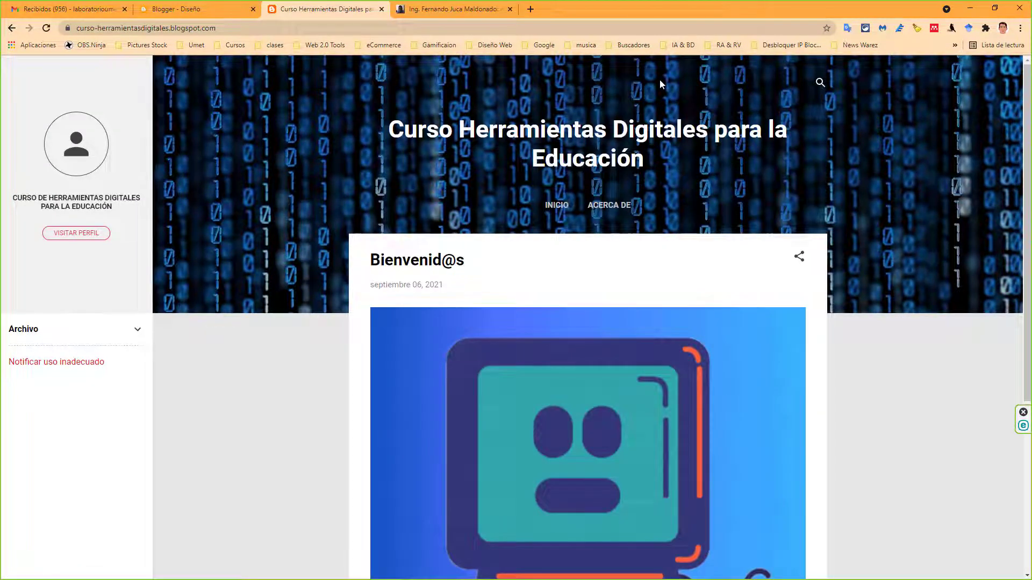
# Compare the older blog's Acerca de page and Inicio posts with the course blog's home page
pyautogui.click(459, 10)
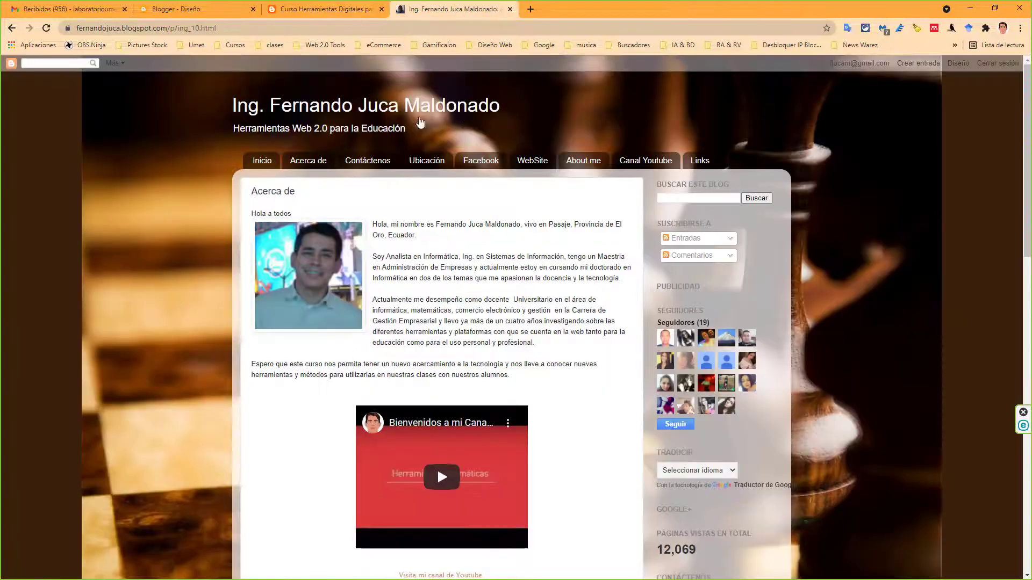
pyautogui.click(320, 166)
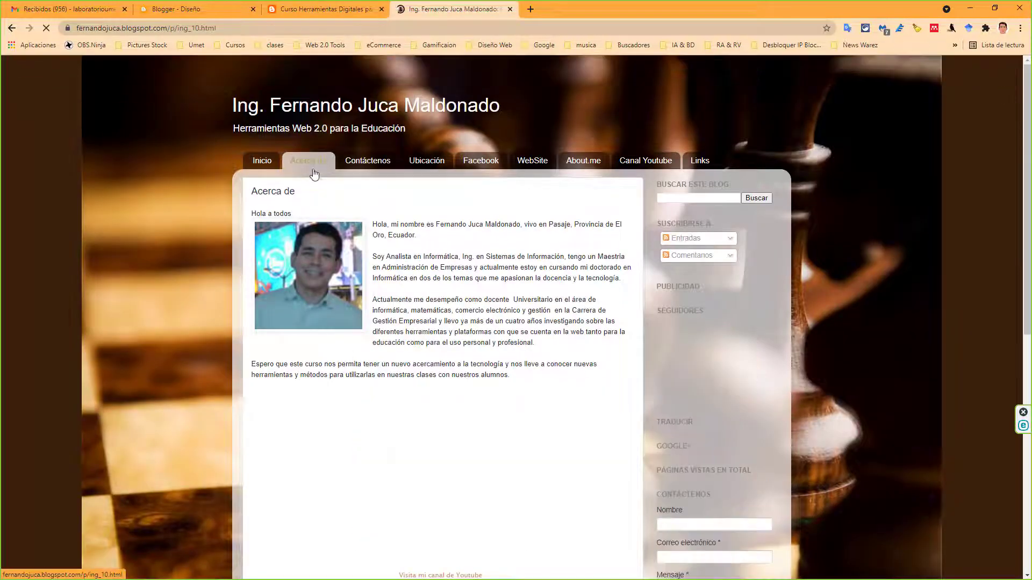
pyautogui.click(270, 168)
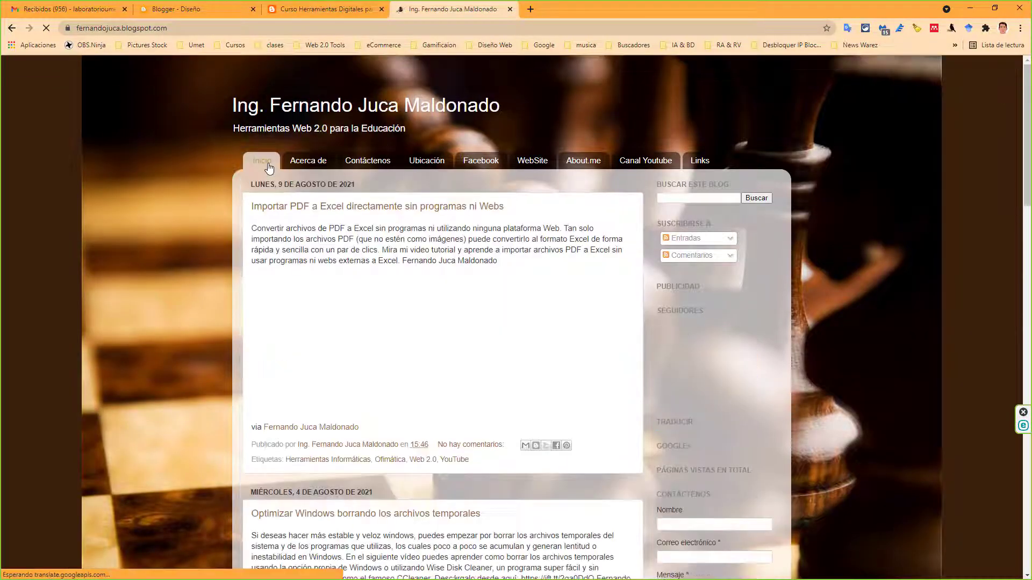
pyautogui.scroll(-10, 375, 335)
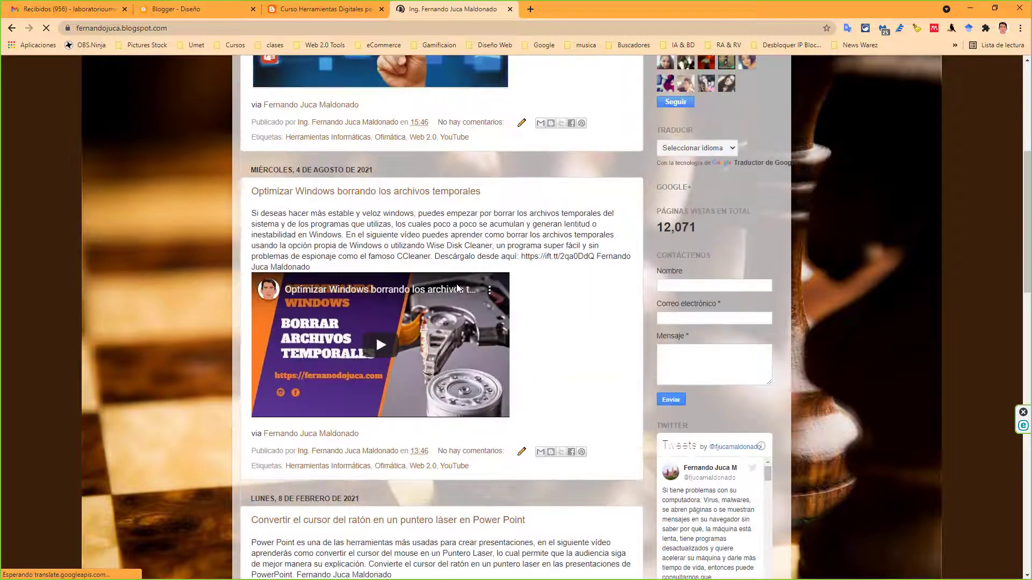
pyautogui.scroll(-8, 464, 288)
pyautogui.scroll(6, 463, 279)
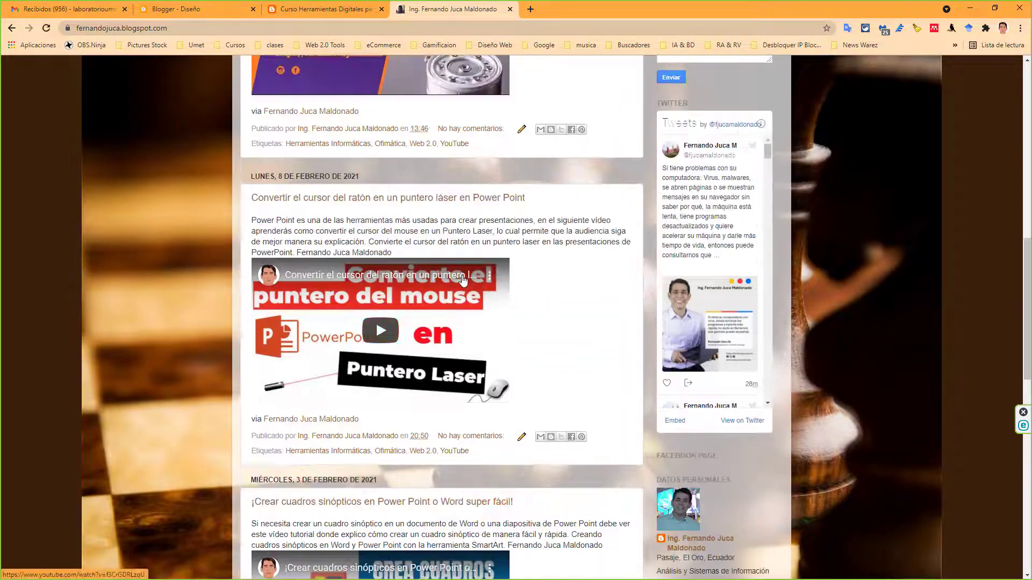
pyautogui.scroll(5, 463, 277)
pyautogui.click(324, 6)
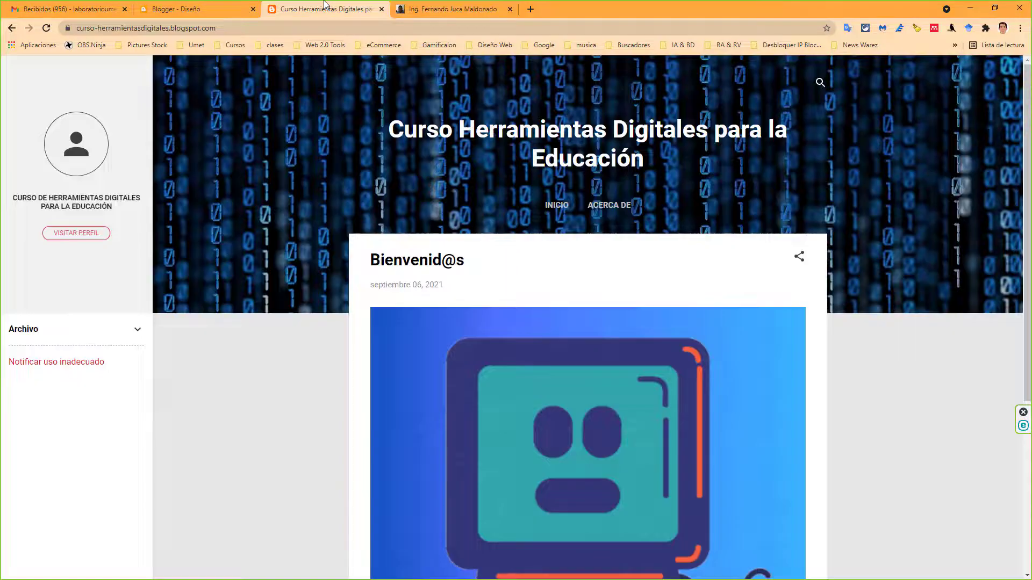
pyautogui.scroll(-5, 586, 235)
pyautogui.scroll(5, 588, 237)
pyautogui.click(206, 8)
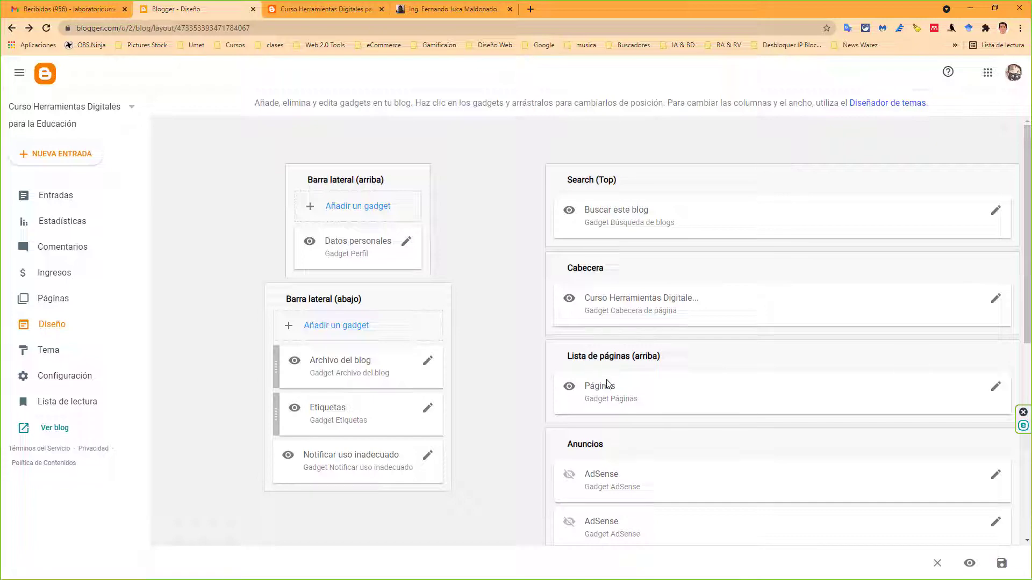
pyautogui.click(995, 387)
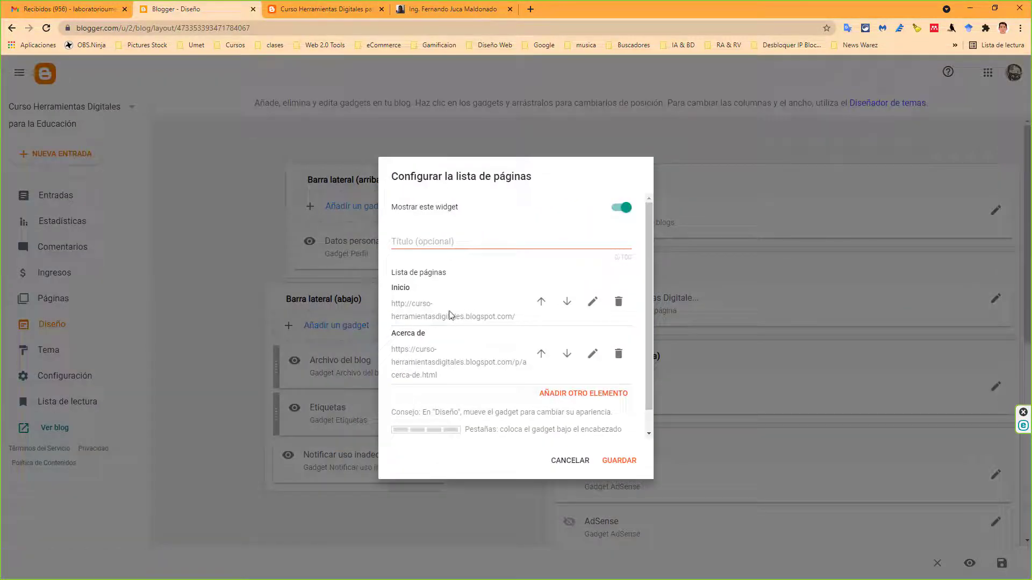
pyautogui.click(566, 395)
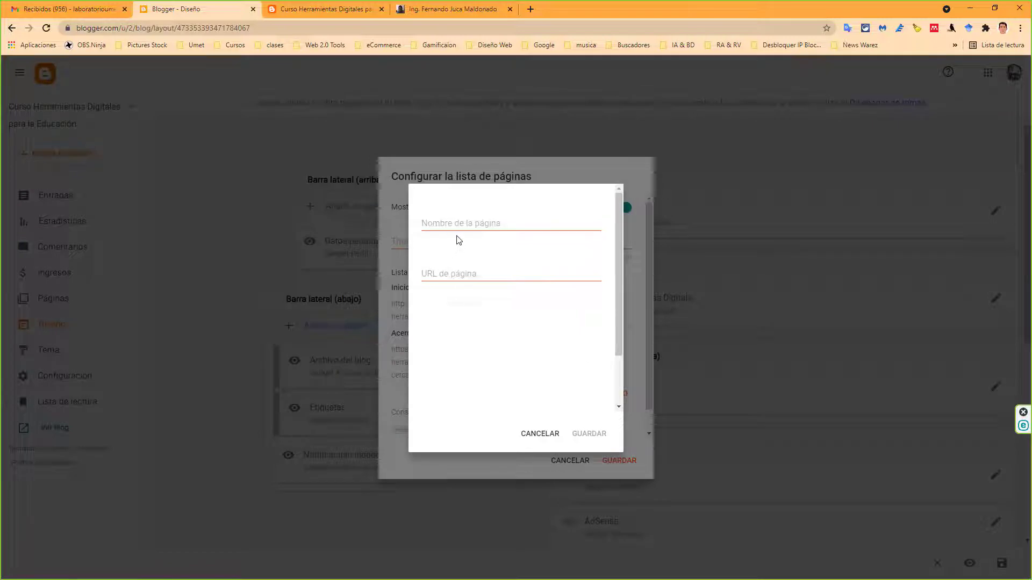
pyautogui.click(537, 434)
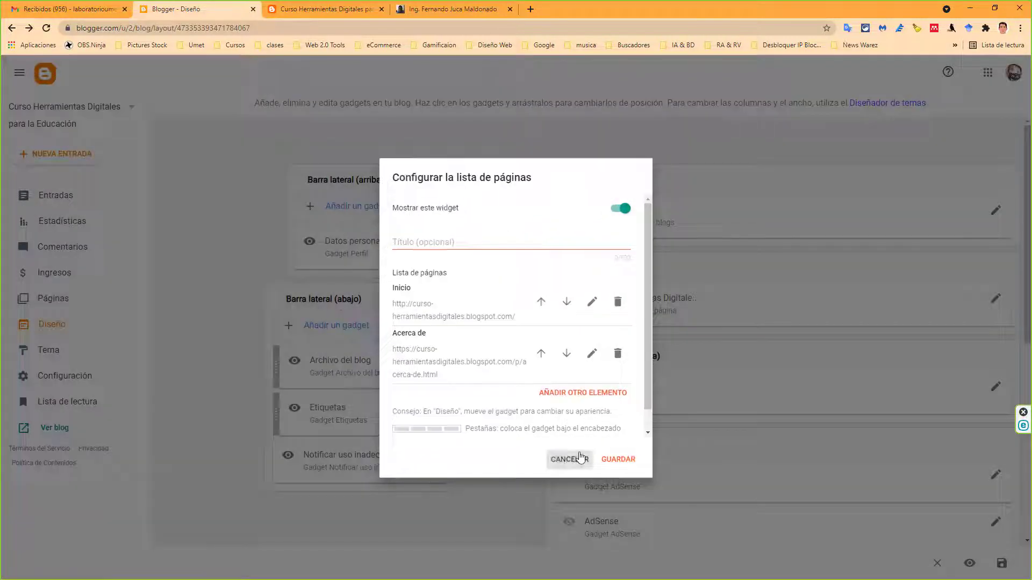
# Close the page list settings without saving, then review the layout's gadgets and the public course blog's home page
pyautogui.click(570, 462)
pyautogui.scroll(-4, 669, 470)
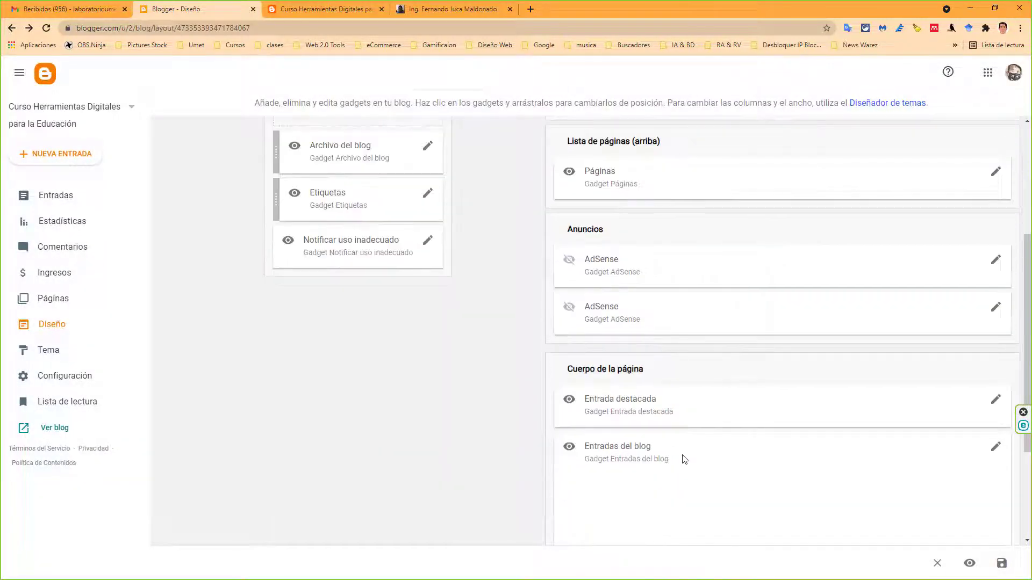
pyautogui.scroll(3, 683, 457)
pyautogui.click(331, 7)
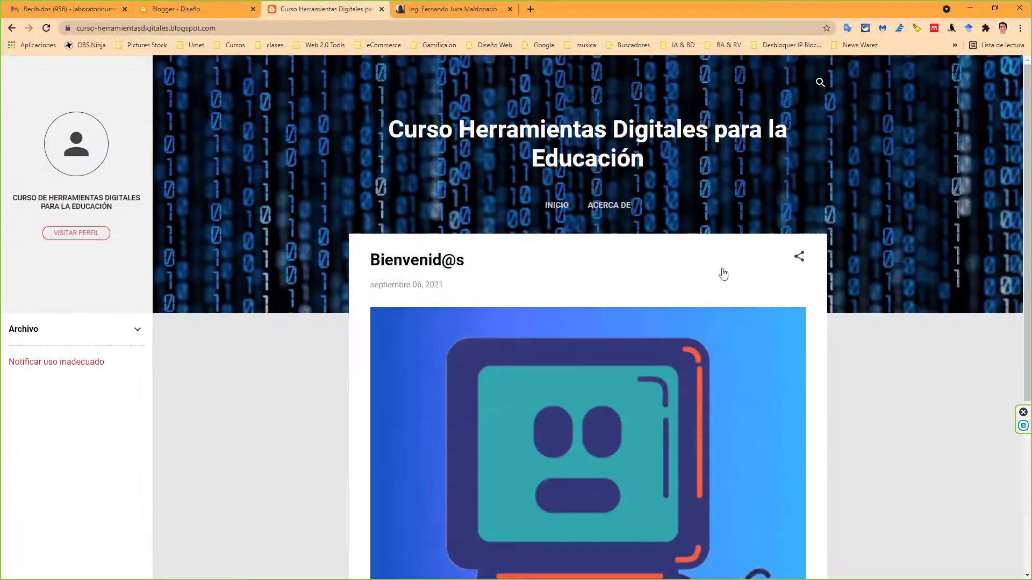
pyautogui.scroll(-3, 881, 326)
pyautogui.scroll(-2, 882, 317)
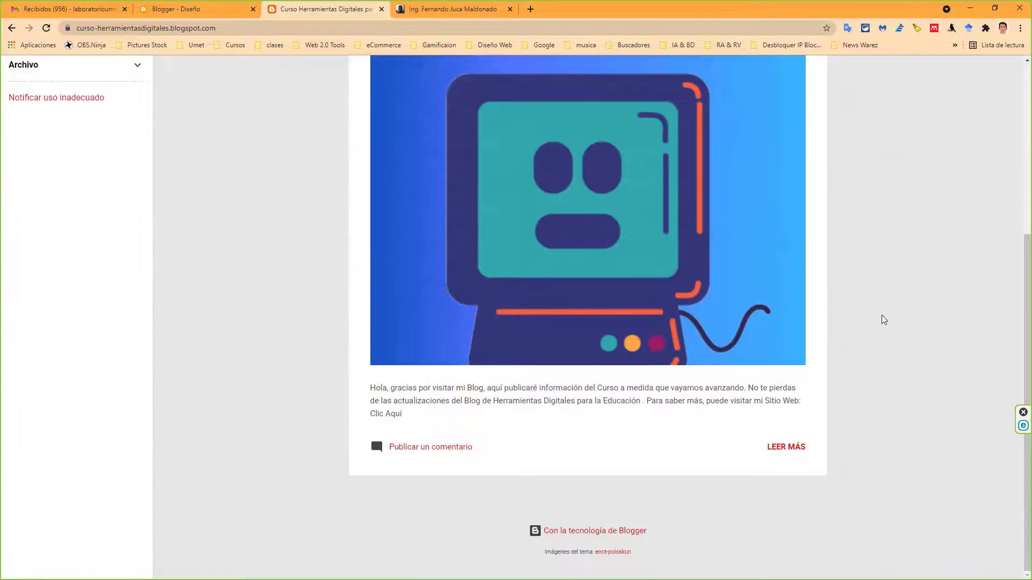
pyautogui.scroll(5, 880, 317)
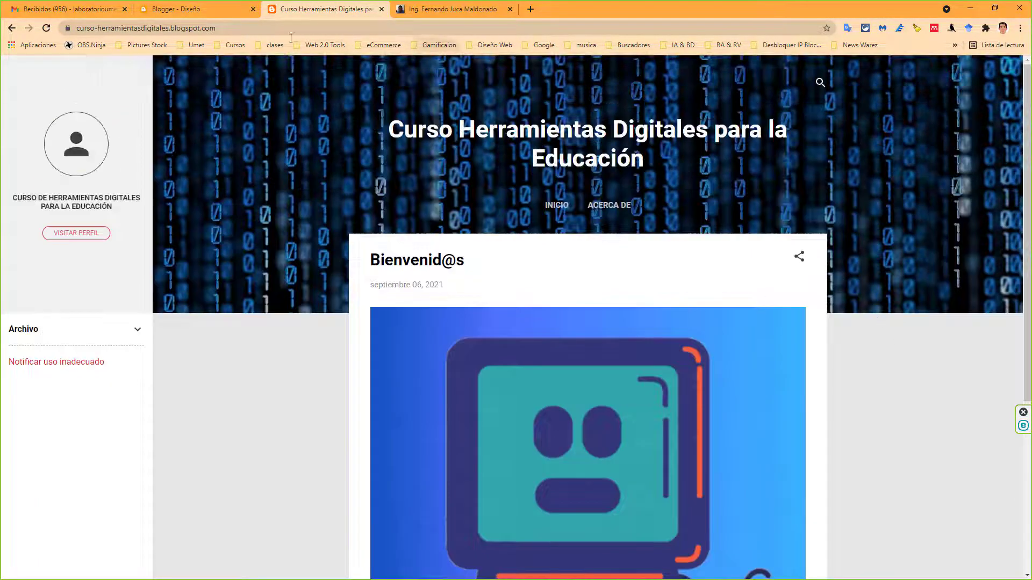
pyautogui.click(195, 9)
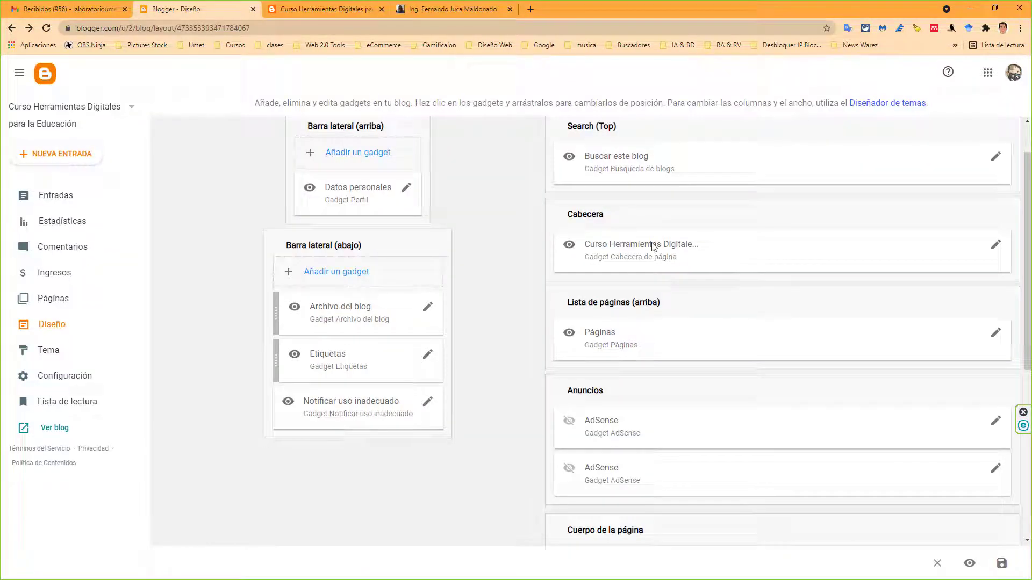
# Add a Búsqueda en el blog gadget titled Buscar este blog to Barra lateral (arriba) and place it below Datos personales
pyautogui.scroll(1, 654, 249)
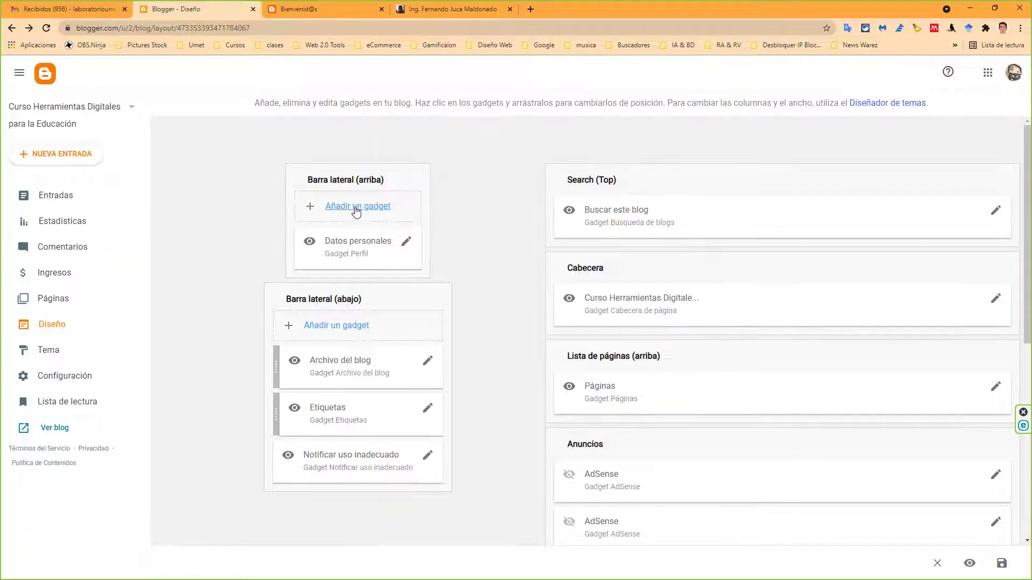
pyautogui.click(359, 206)
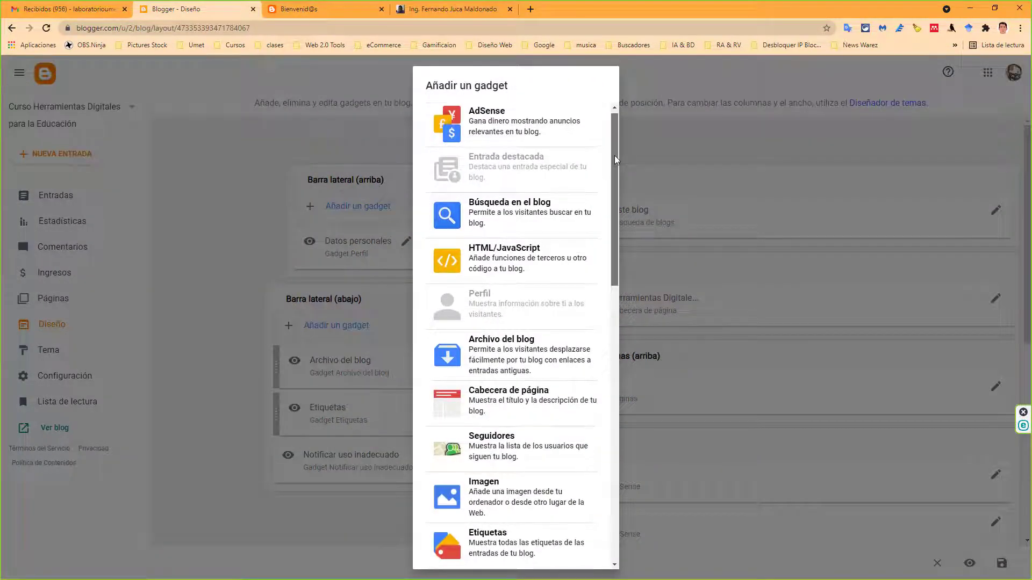
pyautogui.click(534, 211)
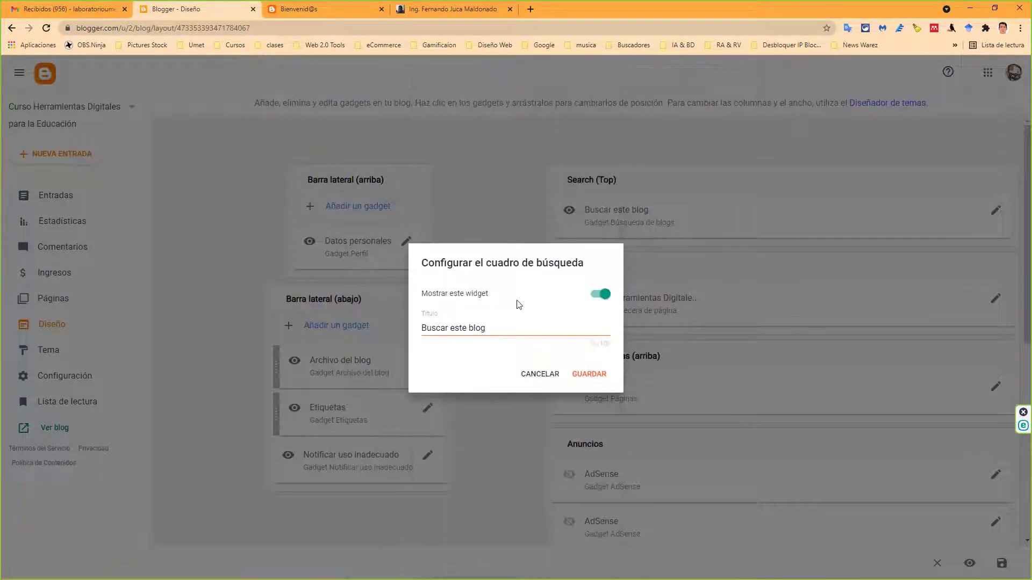
pyautogui.click(599, 374)
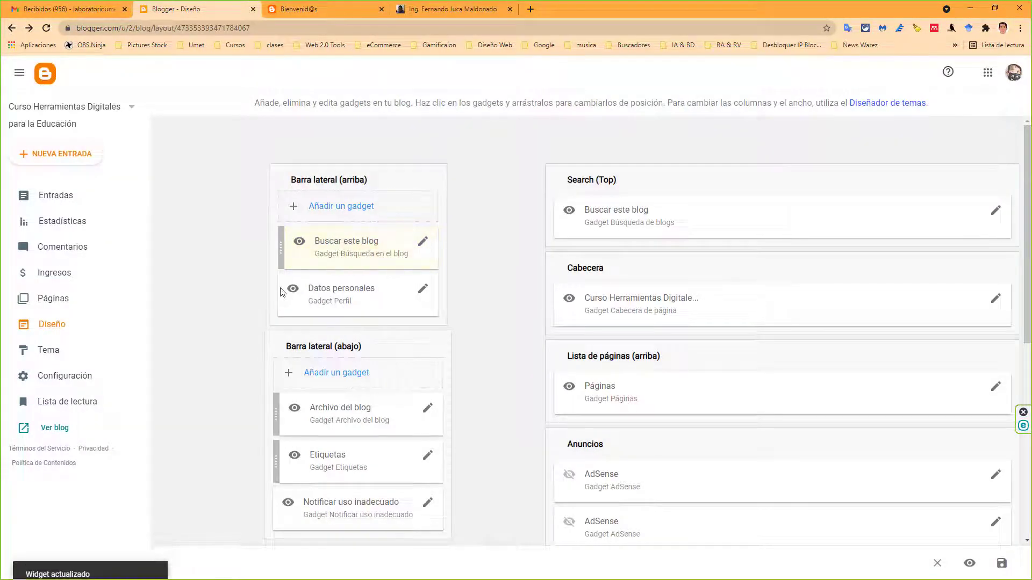
pyautogui.moveTo(281, 250); pyautogui.dragTo(281, 299)
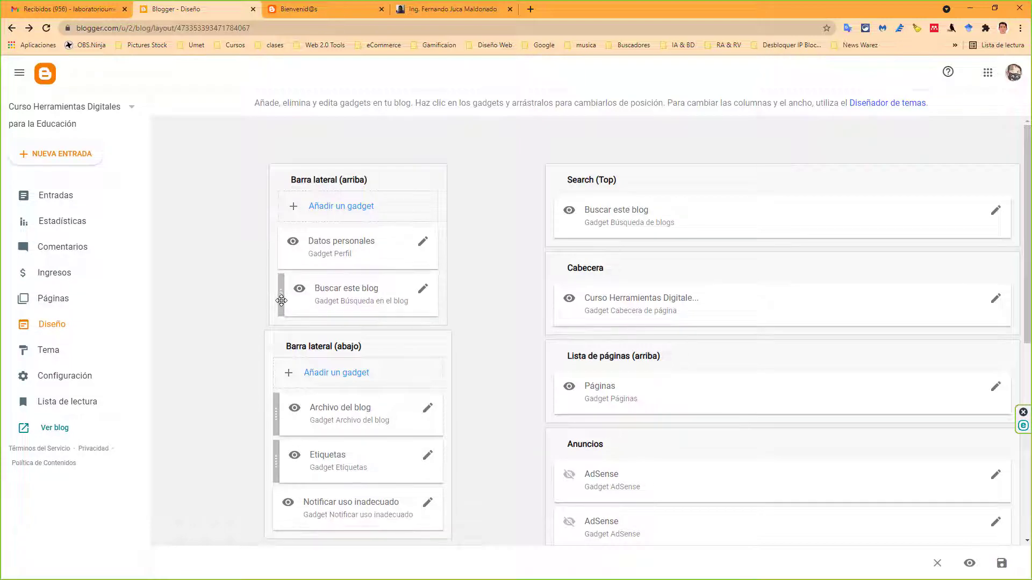
# Save the layout and refresh the public Bienvenid@s post to check the search gadget in the sidebar
pyautogui.click(1001, 563)
pyautogui.click(300, 9)
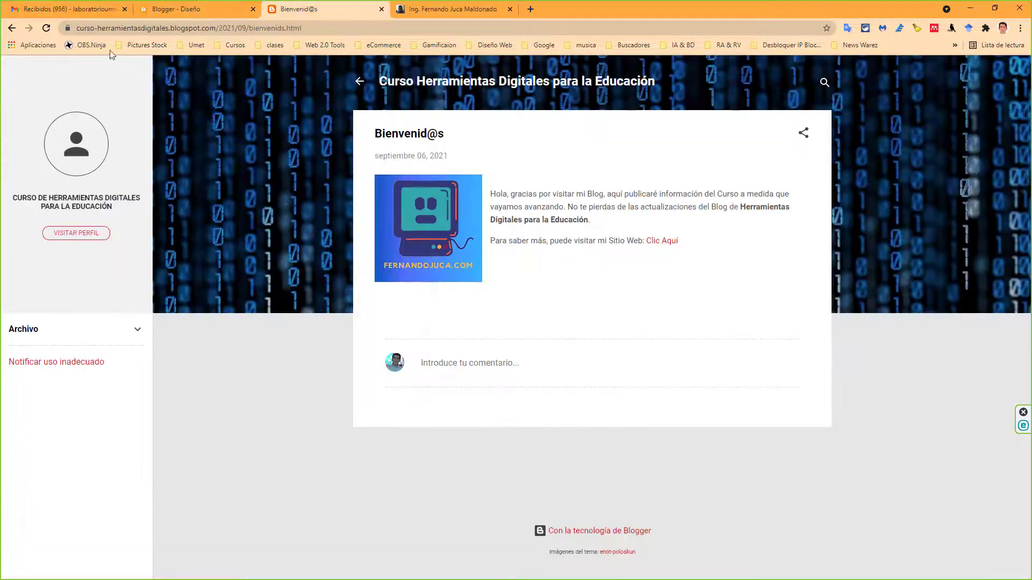
pyautogui.click(47, 29)
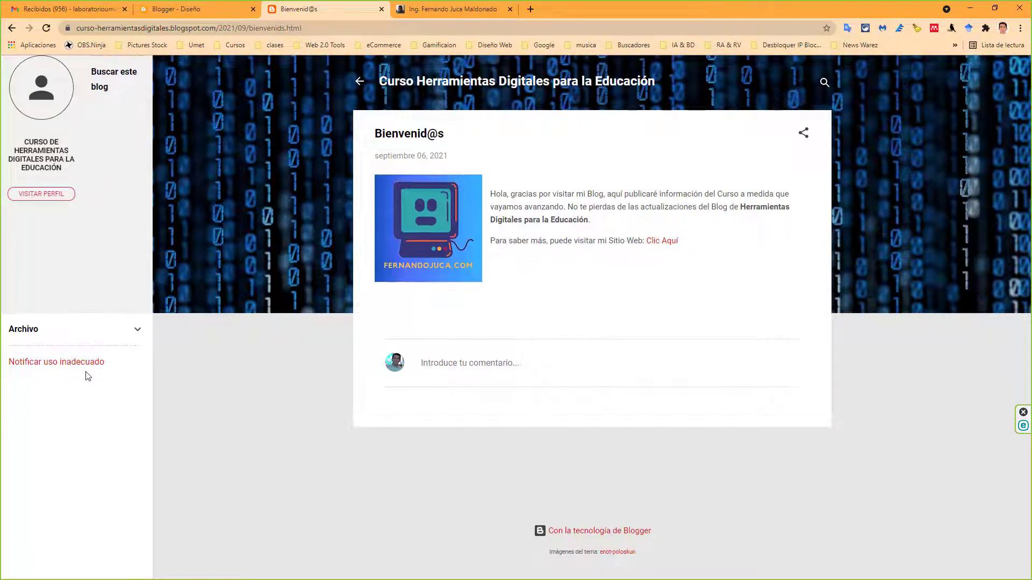
# Move the Buscar este blog gadget to the start of Barra lateral (abajo) and remove the Archivo del blog gadget
pyautogui.click(204, 5)
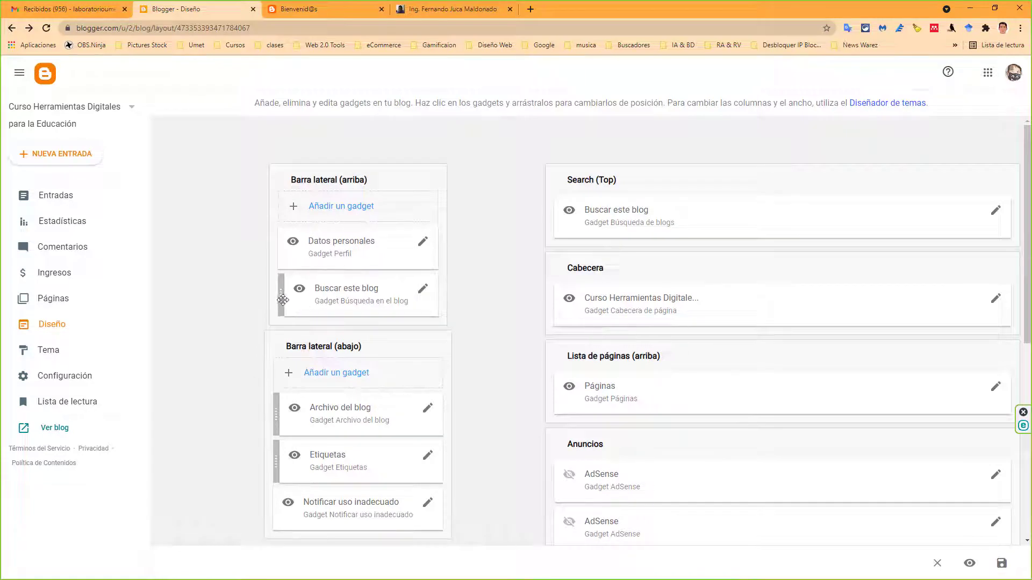
pyautogui.moveTo(284, 300); pyautogui.dragTo(283, 428)
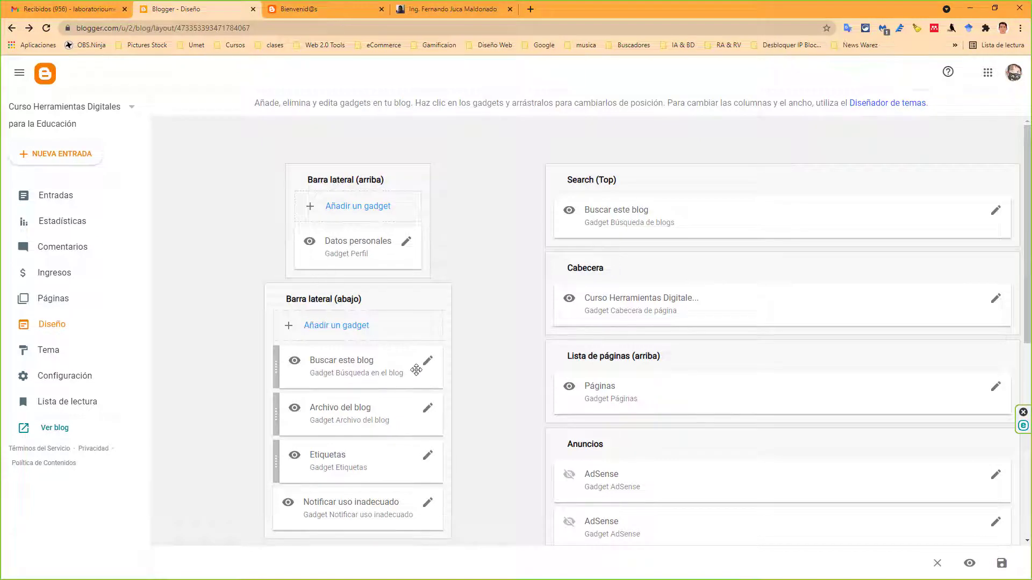
pyautogui.click(425, 414)
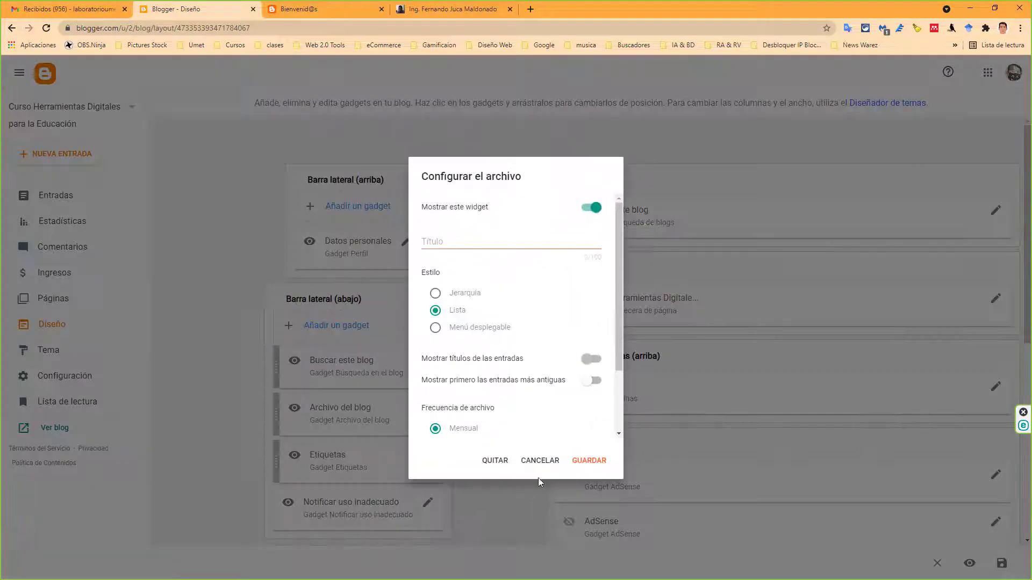
pyautogui.click(495, 461)
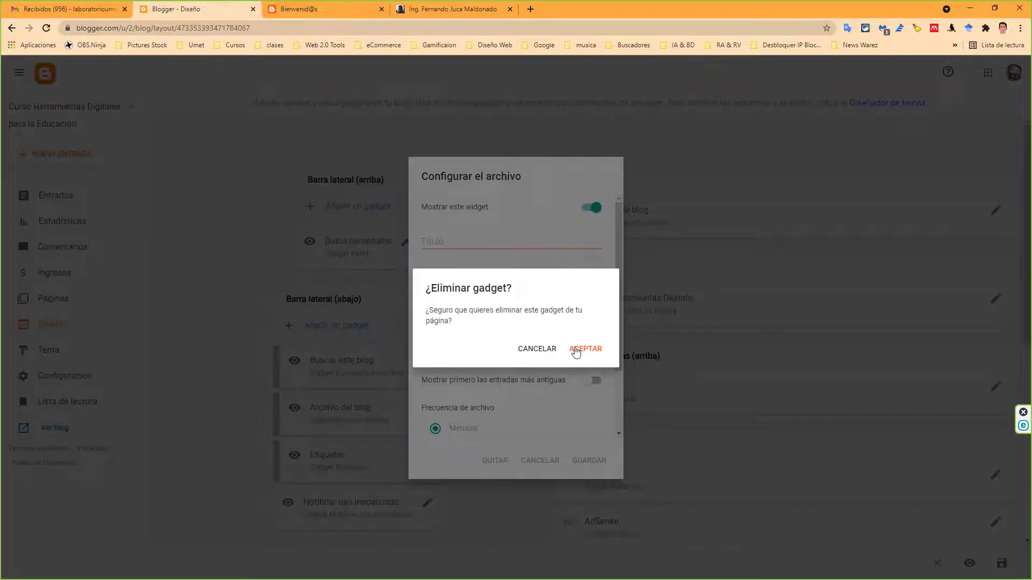
pyautogui.click(575, 350)
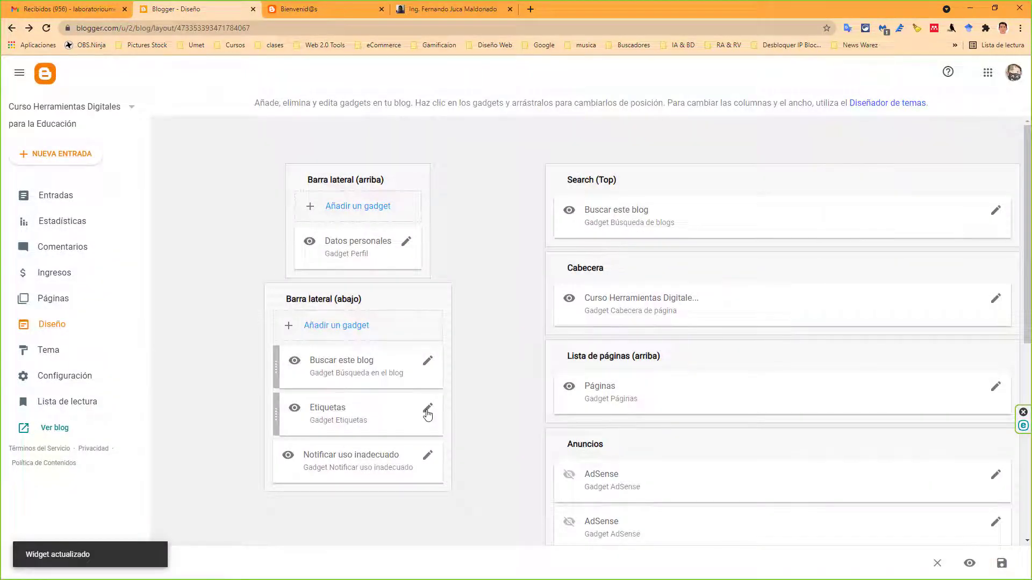
# Remove the Etiquetas gadget and hide the Notificar uso inadecuado gadget, saving its setting
pyautogui.click(428, 414)
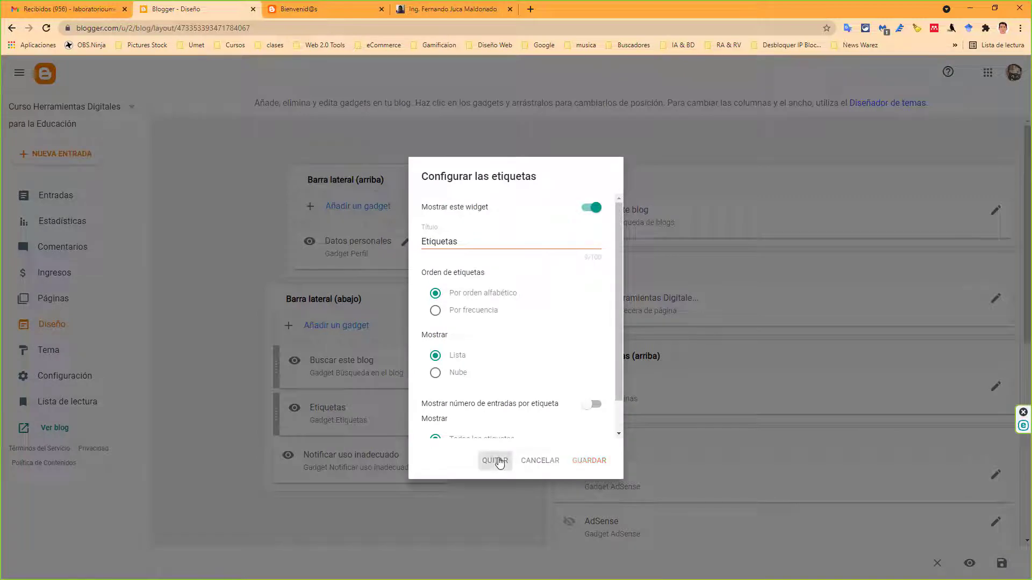
pyautogui.click(497, 461)
pyautogui.click(586, 353)
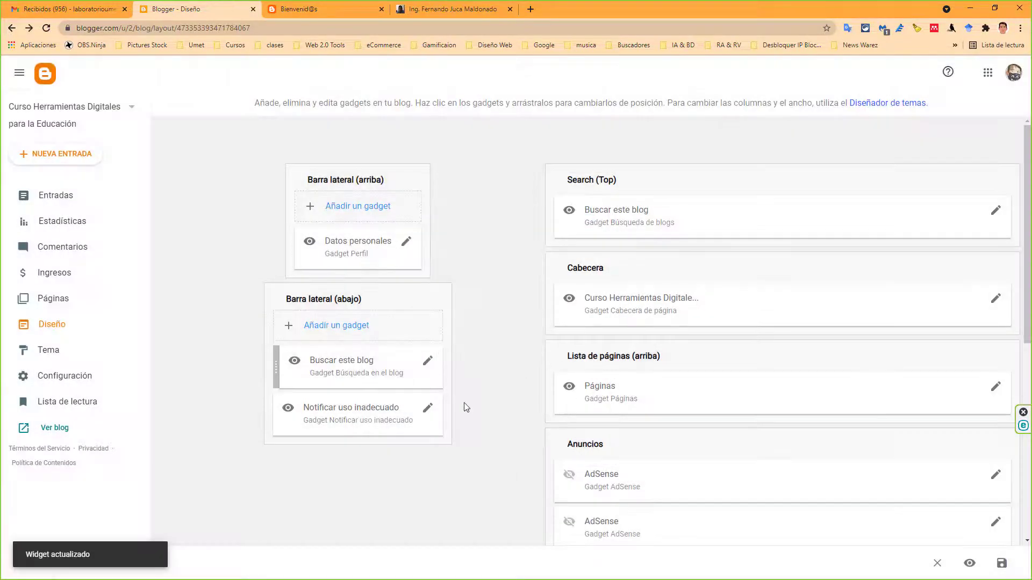
pyautogui.click(428, 410)
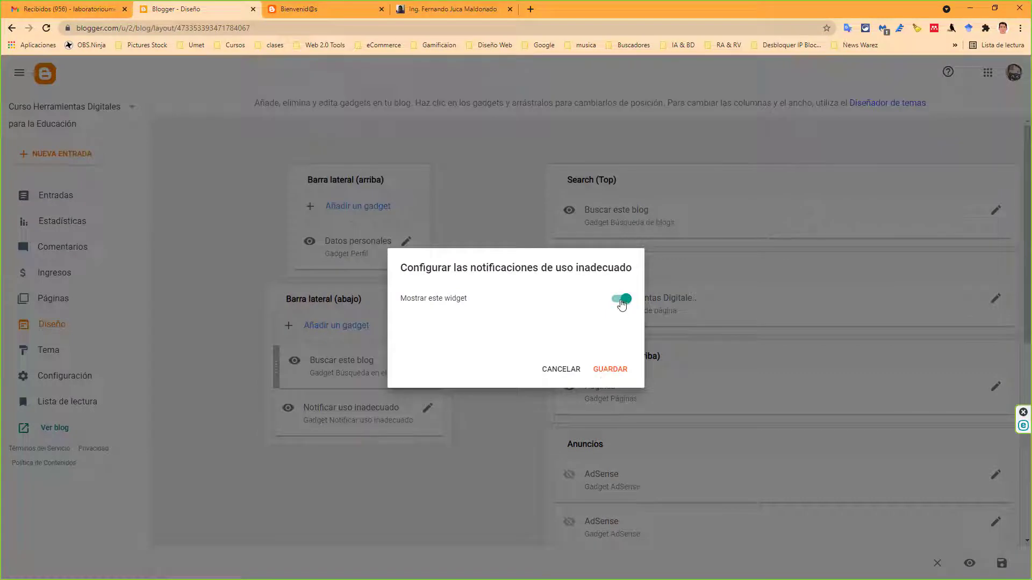
pyautogui.click(622, 300)
pyautogui.click(610, 370)
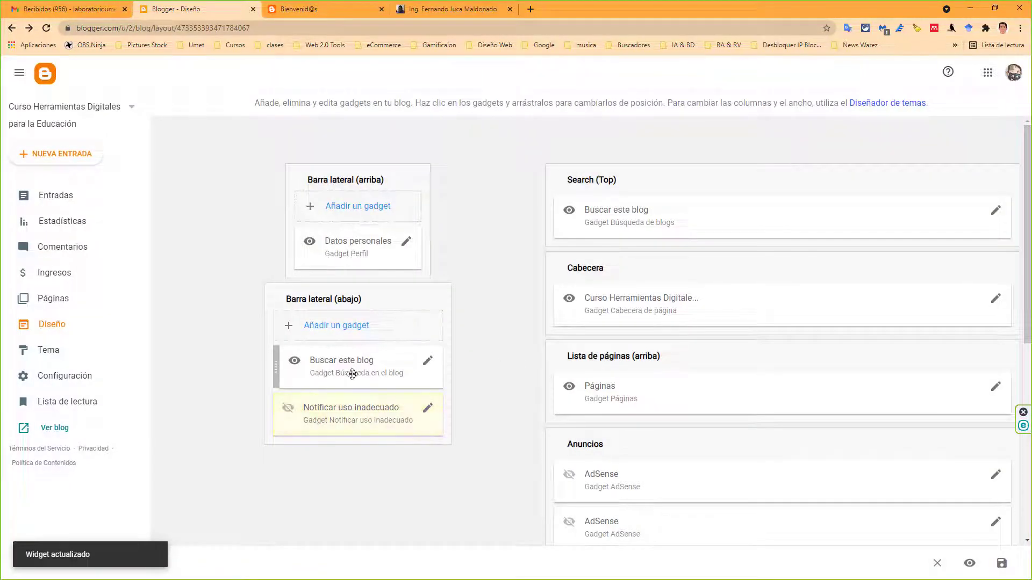
# Add a Traductor gadget titled Tradúceme to Barra lateral (abajo), placing it below Buscar este blog
pyautogui.click(348, 330)
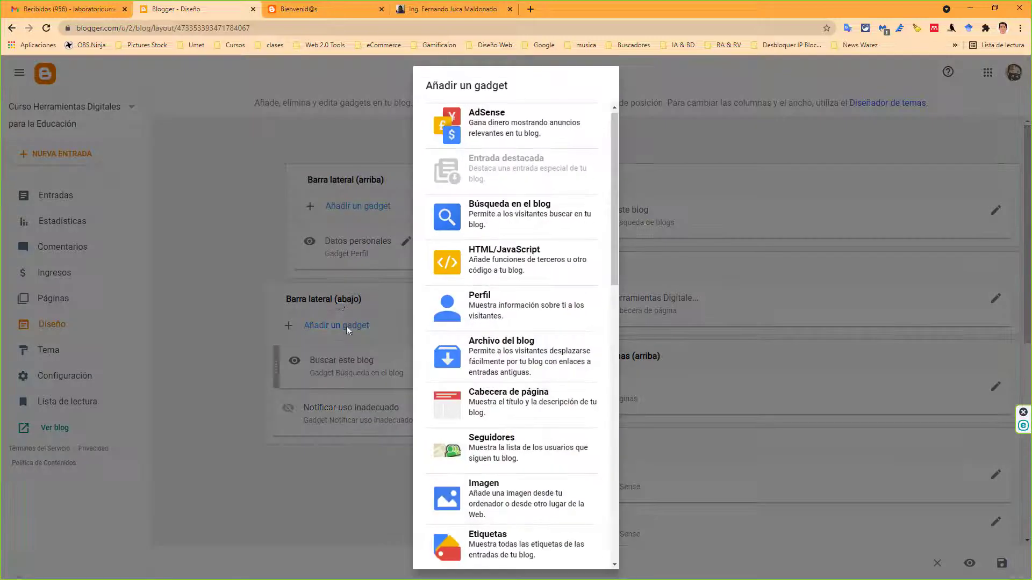
pyautogui.scroll(-8, 499, 425)
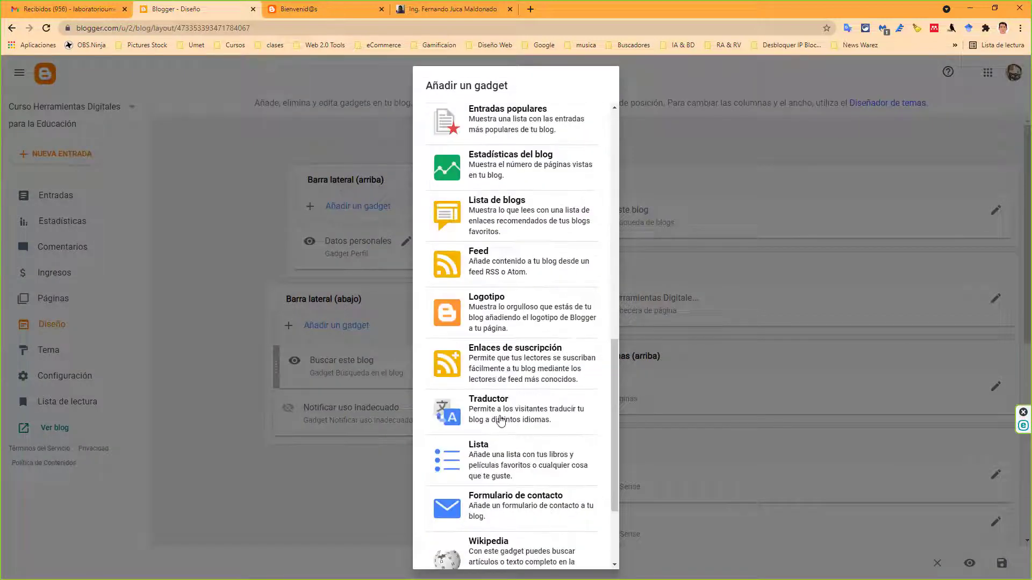
pyautogui.click(500, 419)
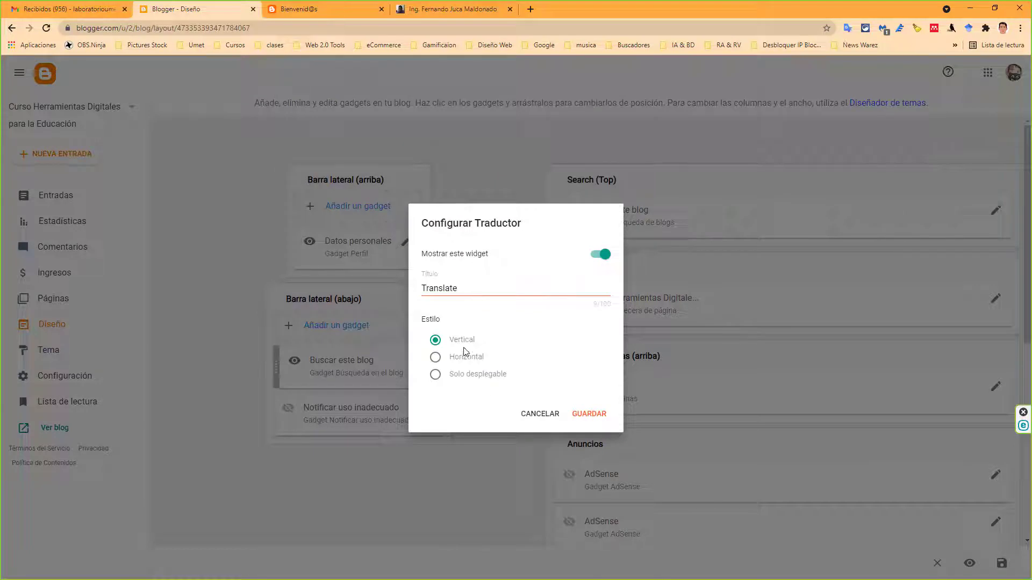
pyautogui.click(469, 289)
pyautogui.press('BackSpace')
pyautogui.press('BackSpace')
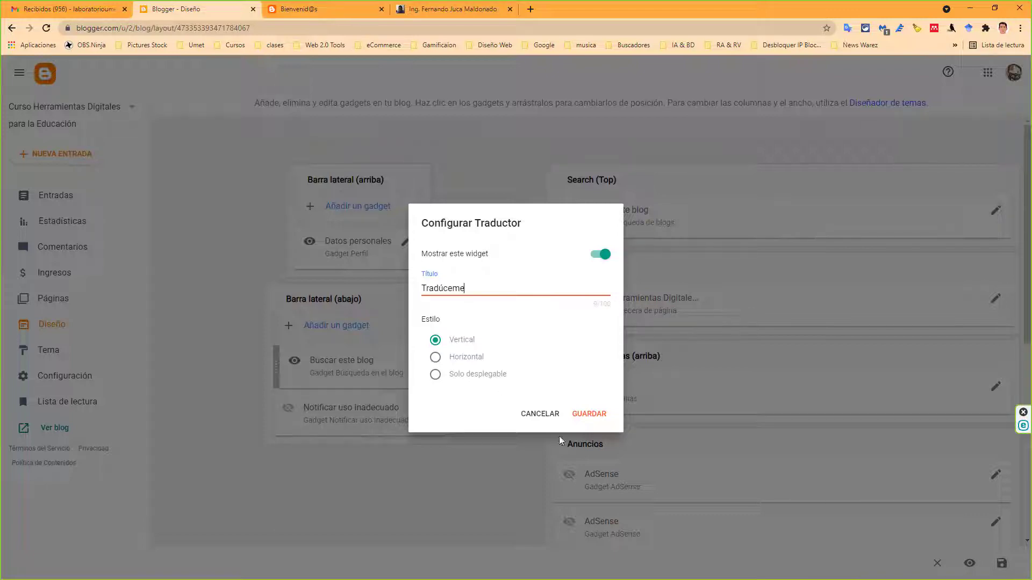
pyautogui.click(588, 418)
pyautogui.moveTo(366, 421); pyautogui.dragTo(360, 364)
# Add a Formulario de contacto gadget to Barra lateral (abajo) and place it between Buscar este blog and Tradúceme
pyautogui.click(355, 327)
pyautogui.moveTo(614, 237); pyautogui.dragTo(606, 516)
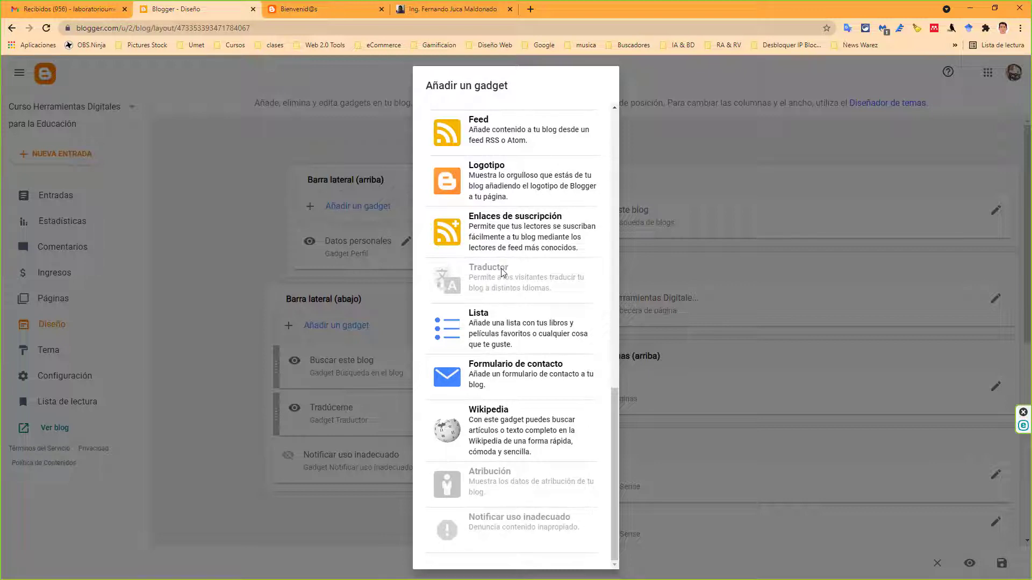
pyautogui.click(510, 376)
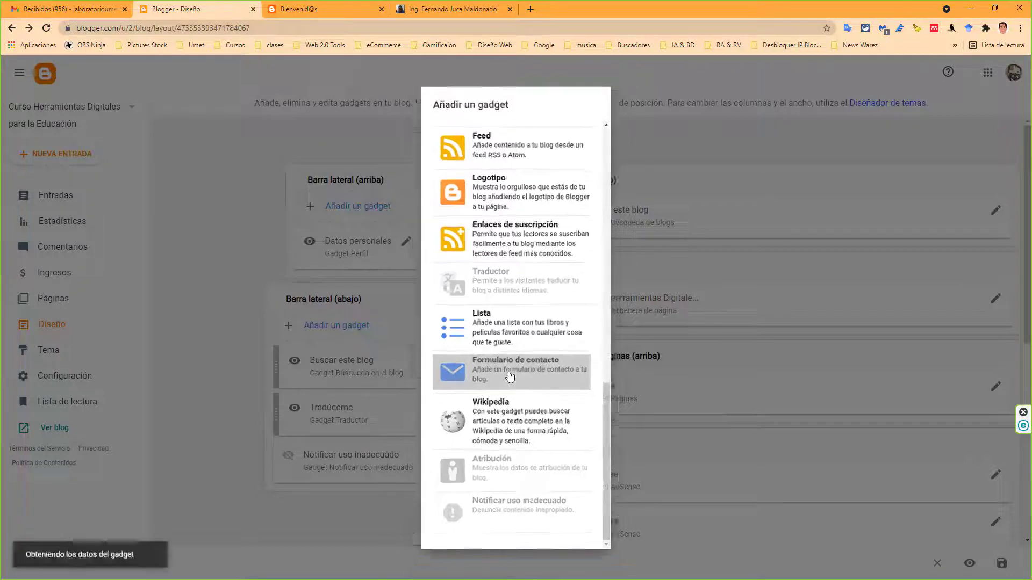
pyautogui.click(591, 374)
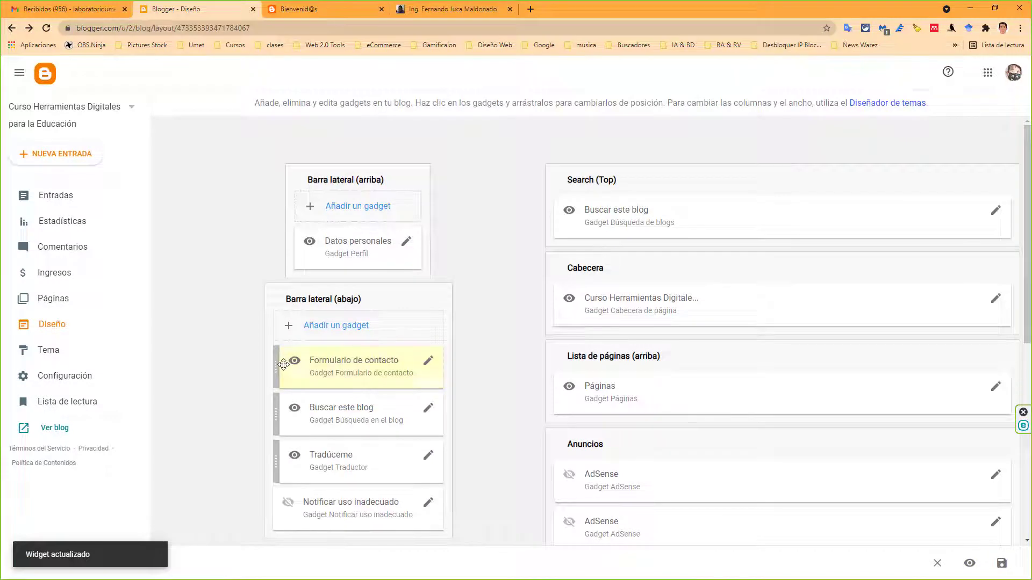
pyautogui.moveTo(283, 365); pyautogui.dragTo(293, 412)
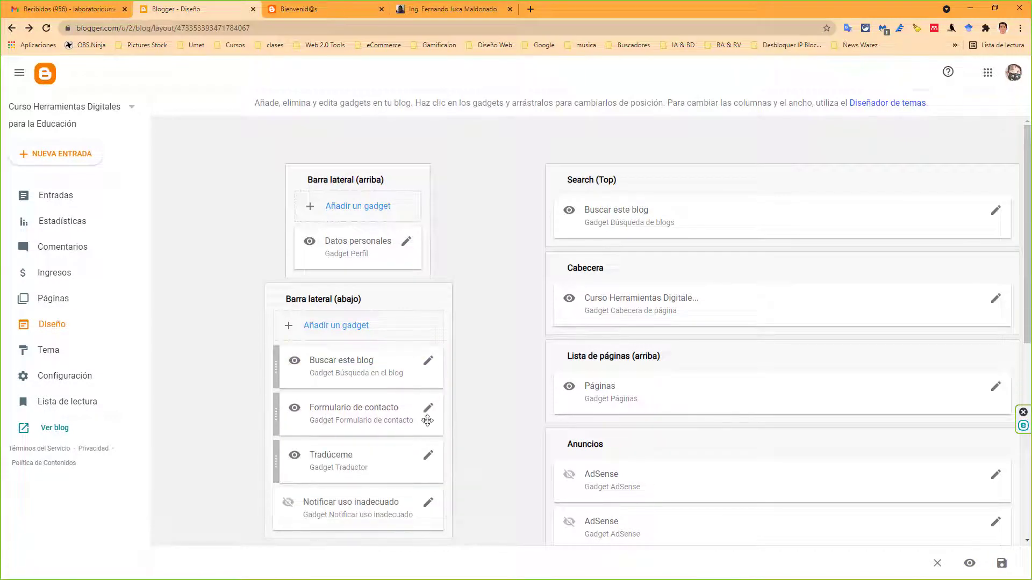
# Save the layout and refresh the public Bienvenid@s post to show the new sidebar gadgets
pyautogui.click(1002, 563)
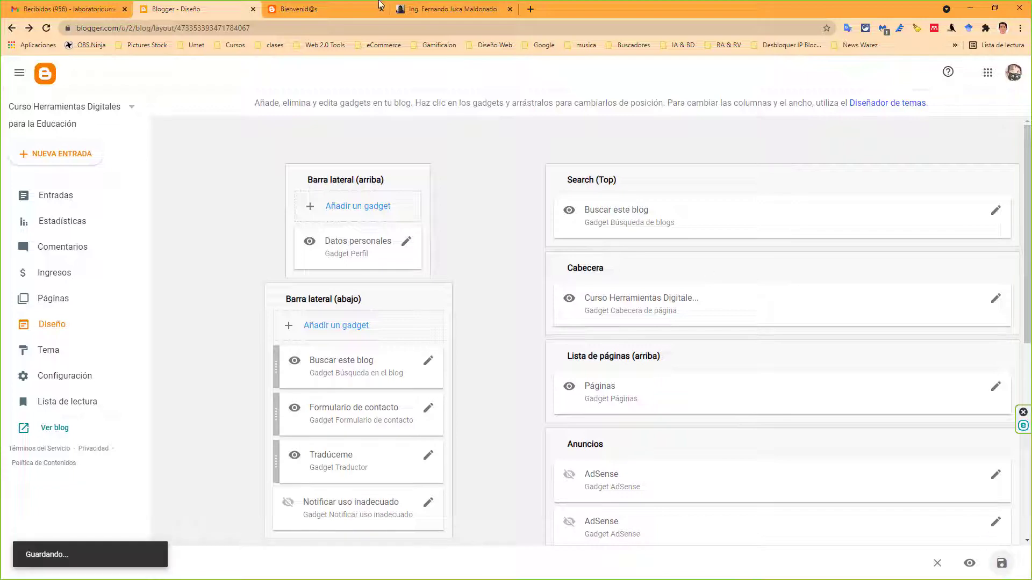
pyautogui.click(281, 9)
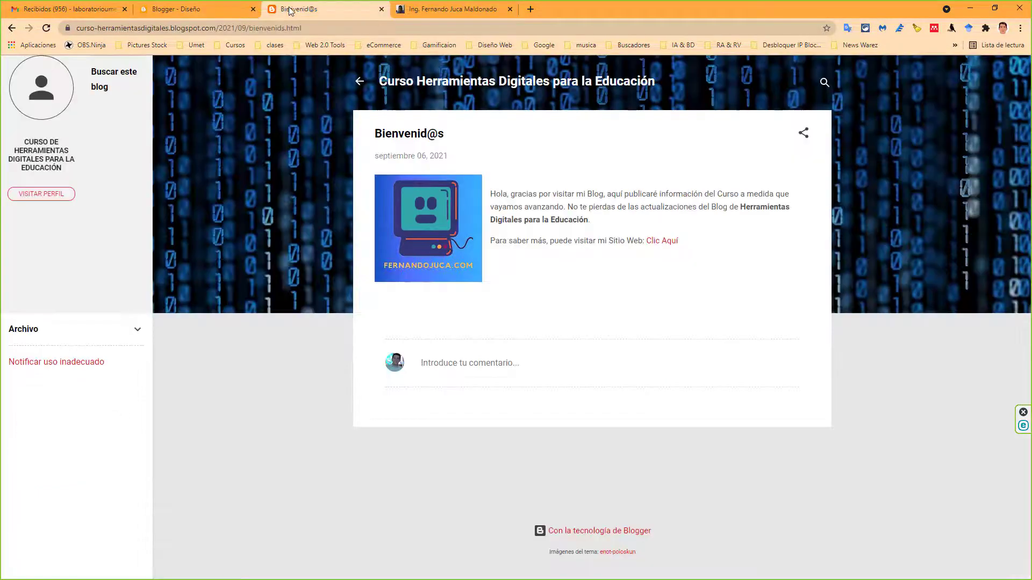
pyautogui.click(46, 30)
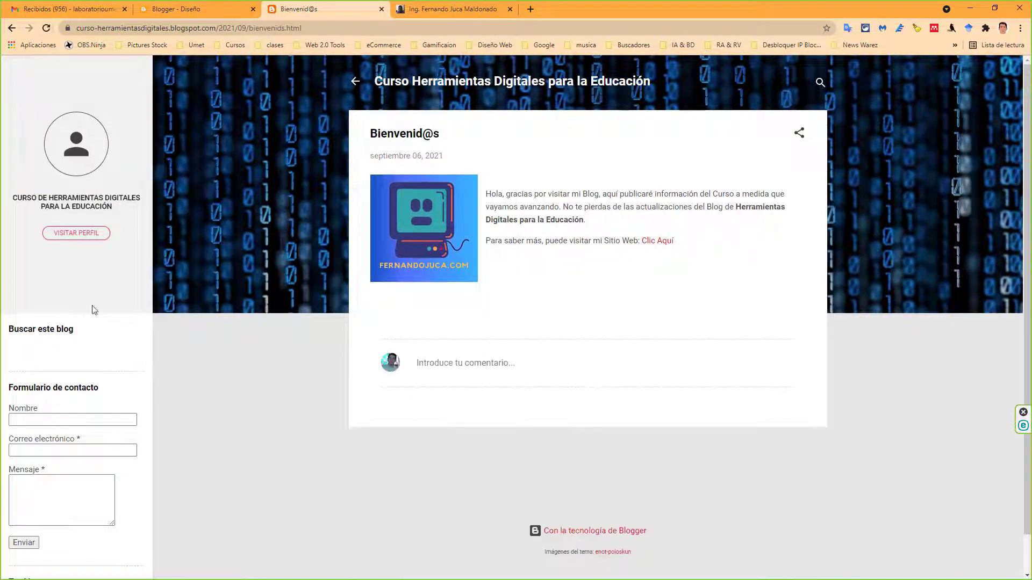
# Test the Tradúceme gadget on the public post by translating the page into German (alemán)
pyautogui.scroll(-1, 92, 296)
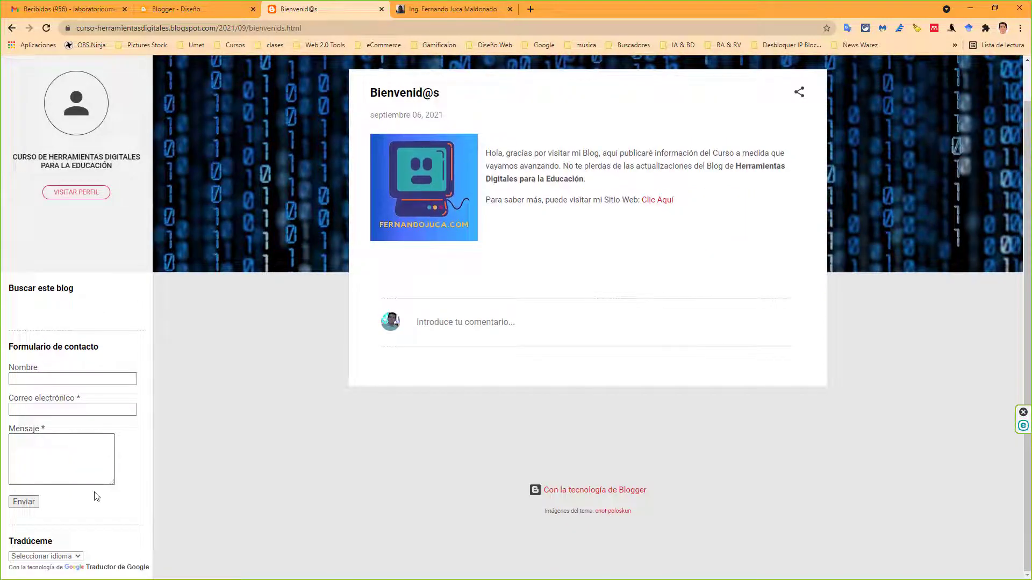
pyautogui.click(75, 557)
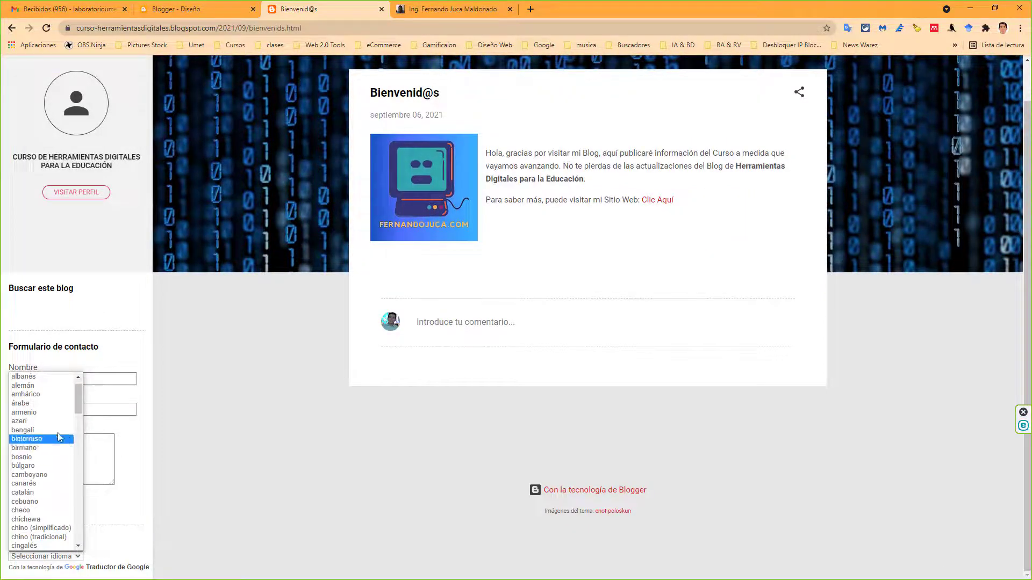
pyautogui.click(51, 385)
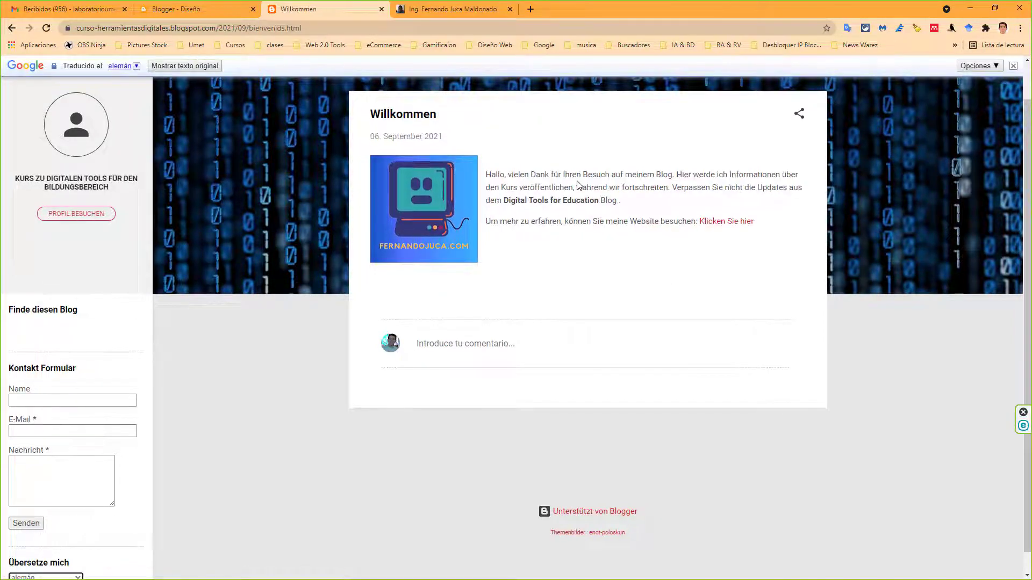
# Review the translated post and the Herramientas Digitales public home page with its sidebar gadgets
pyautogui.scroll(-1, 89, 517)
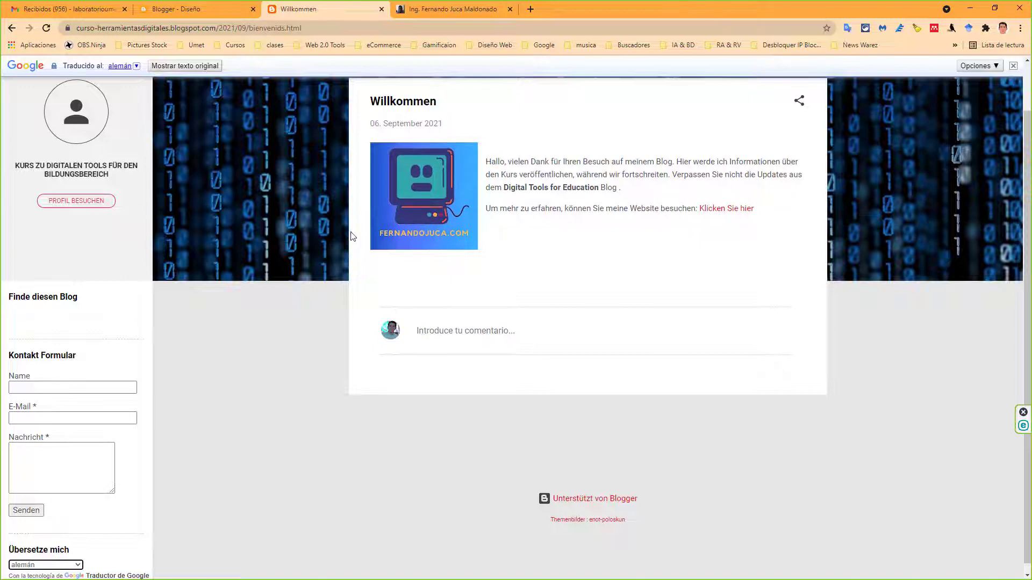
pyautogui.scroll(1, 352, 237)
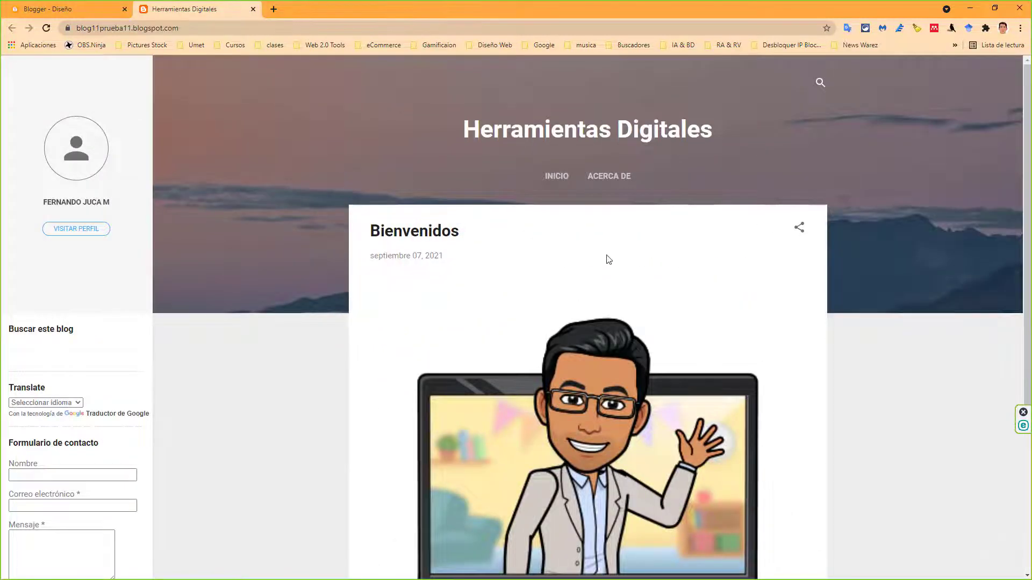
pyautogui.scroll(-4, 520, 231)
pyautogui.scroll(3, 392, 239)
pyautogui.scroll(-2, 386, 241)
pyautogui.scroll(3, 386, 240)
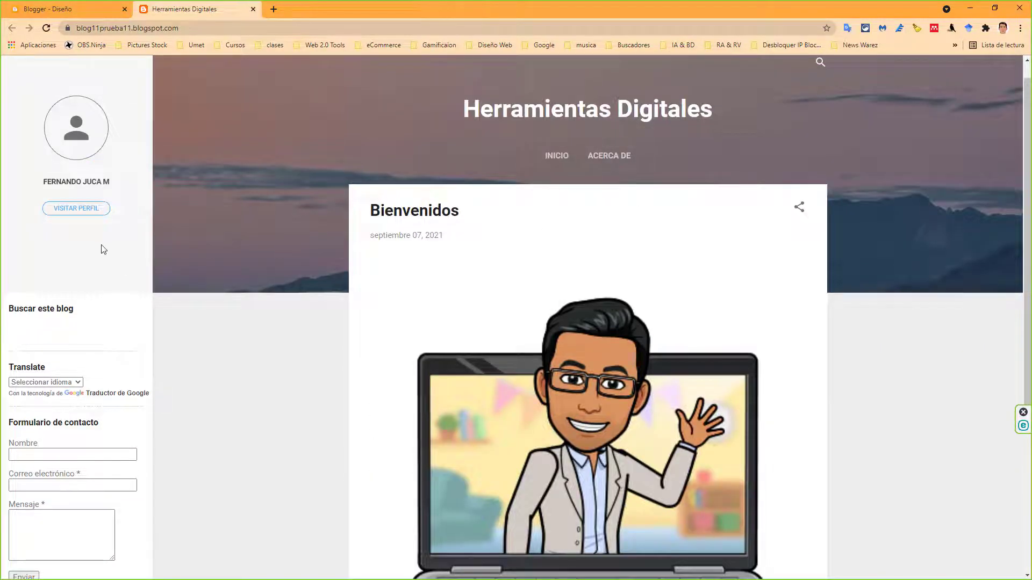
pyautogui.scroll(-2, 337, 253)
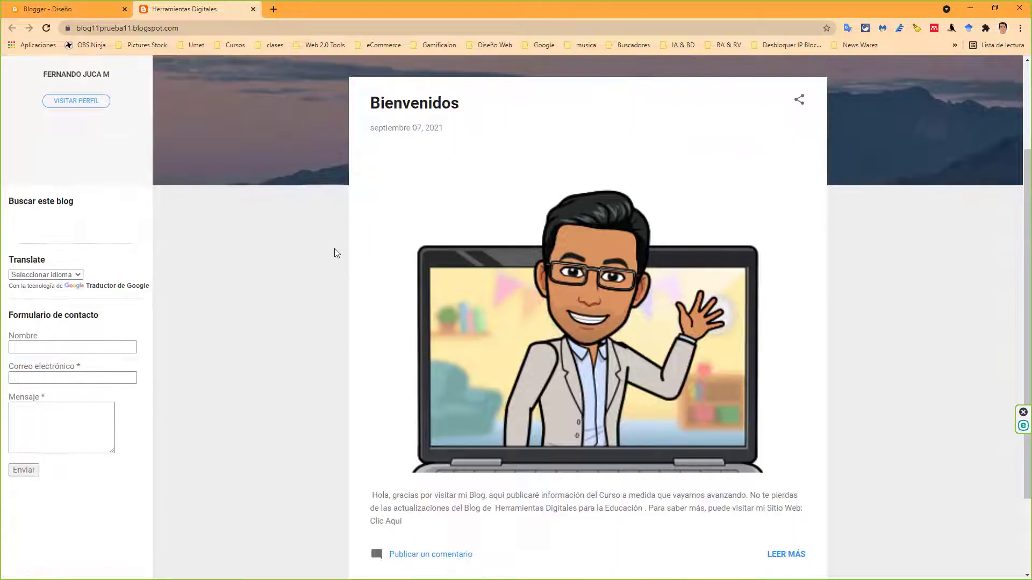
pyautogui.scroll(-2, 337, 253)
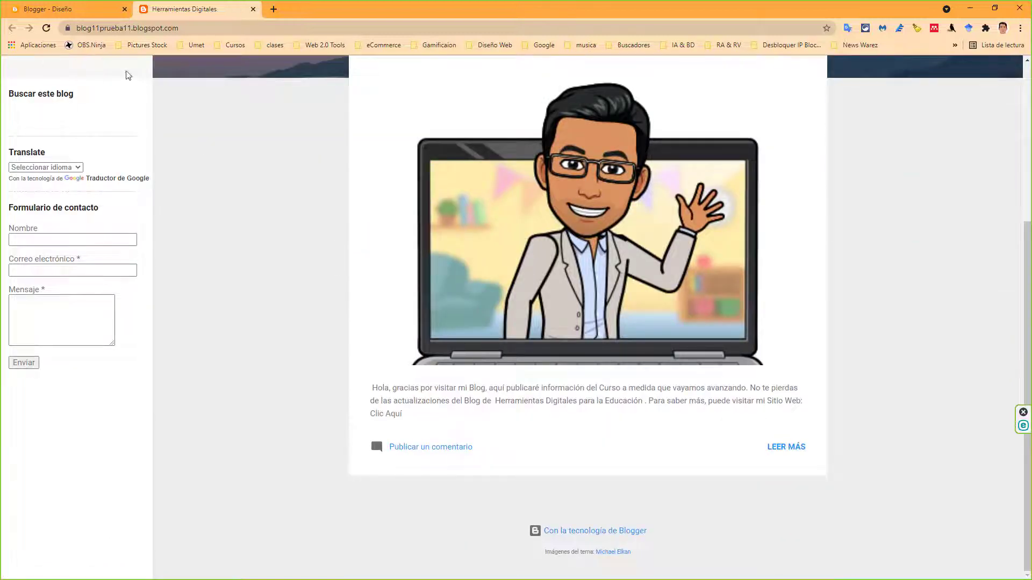
# Browse the Blogger theme gallery for the Herramientas Digitales blog and select the Picture Window Open theme
pyautogui.click(79, 14)
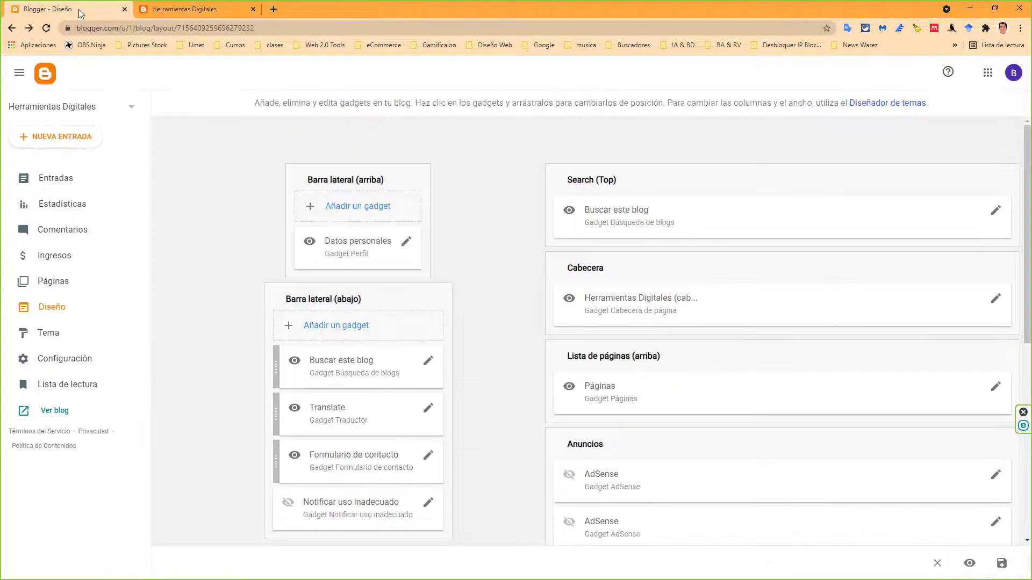
pyautogui.click(57, 337)
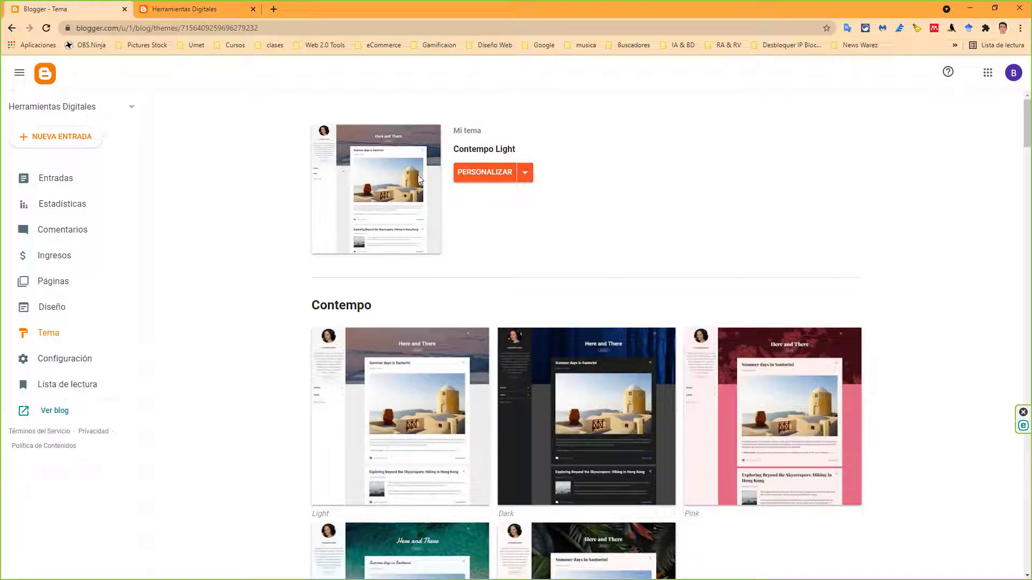
pyautogui.scroll(-15, 763, 230)
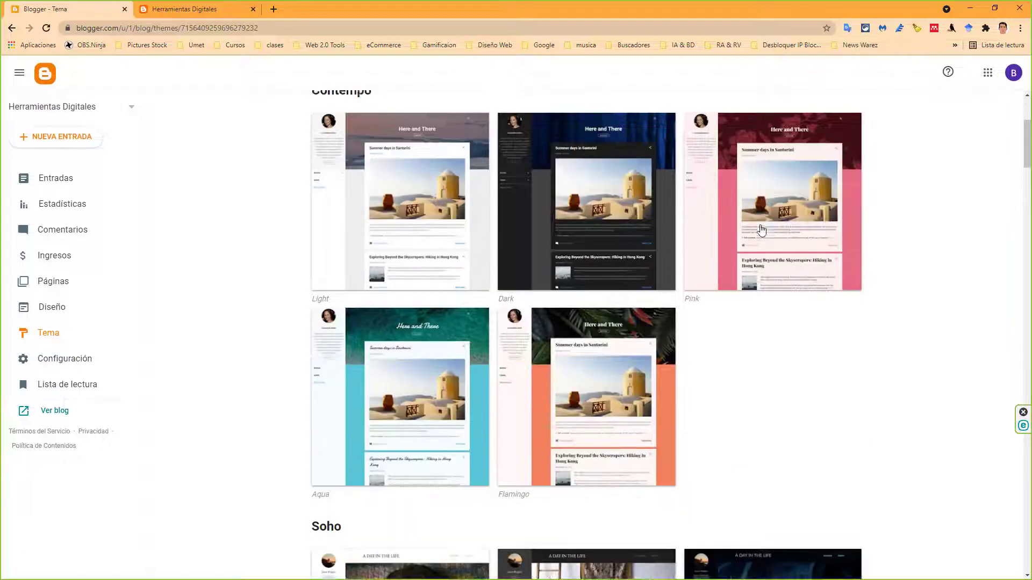
pyautogui.scroll(-20, 743, 233)
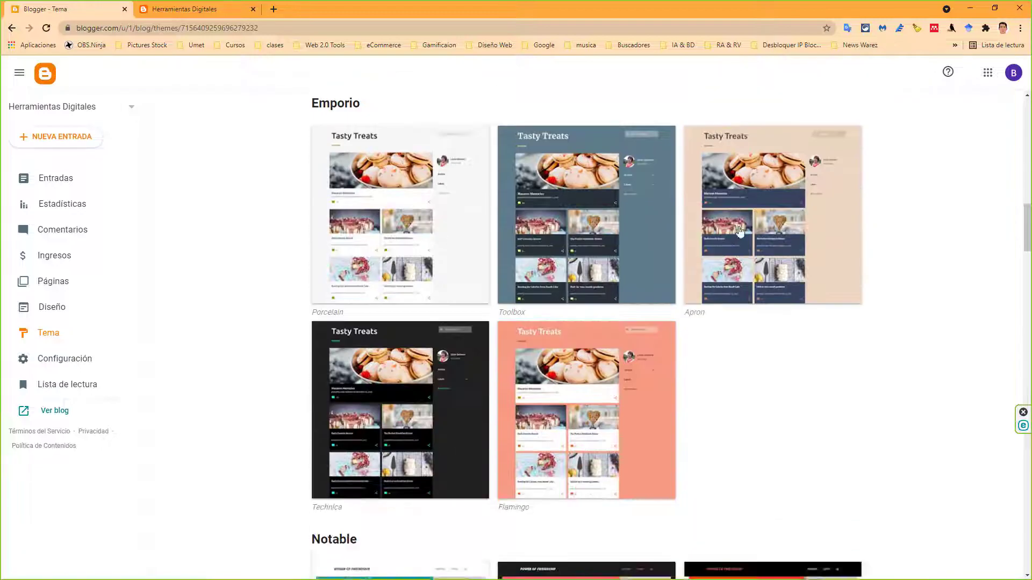
pyautogui.scroll(-12, 744, 233)
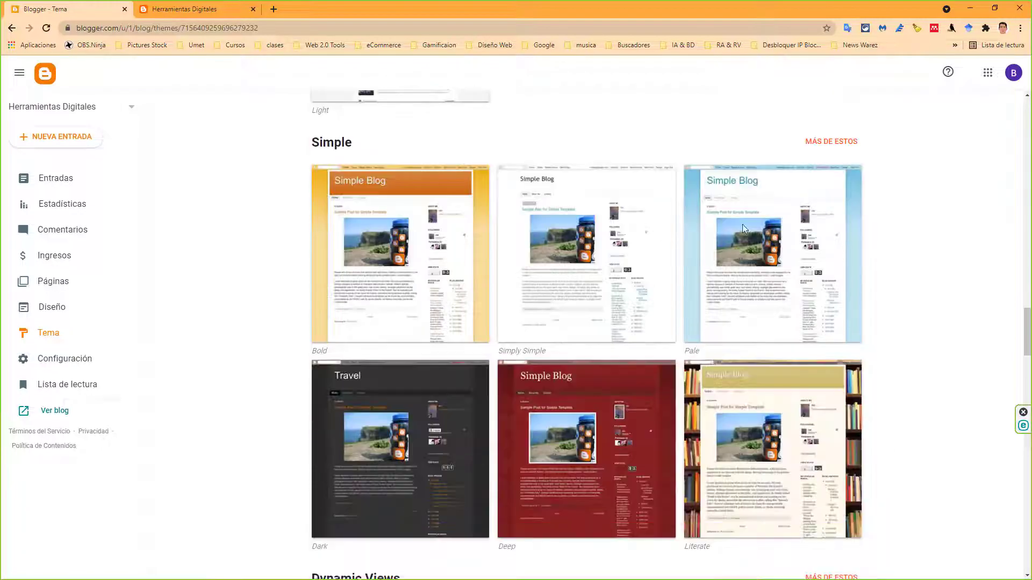
pyautogui.scroll(-5, 745, 231)
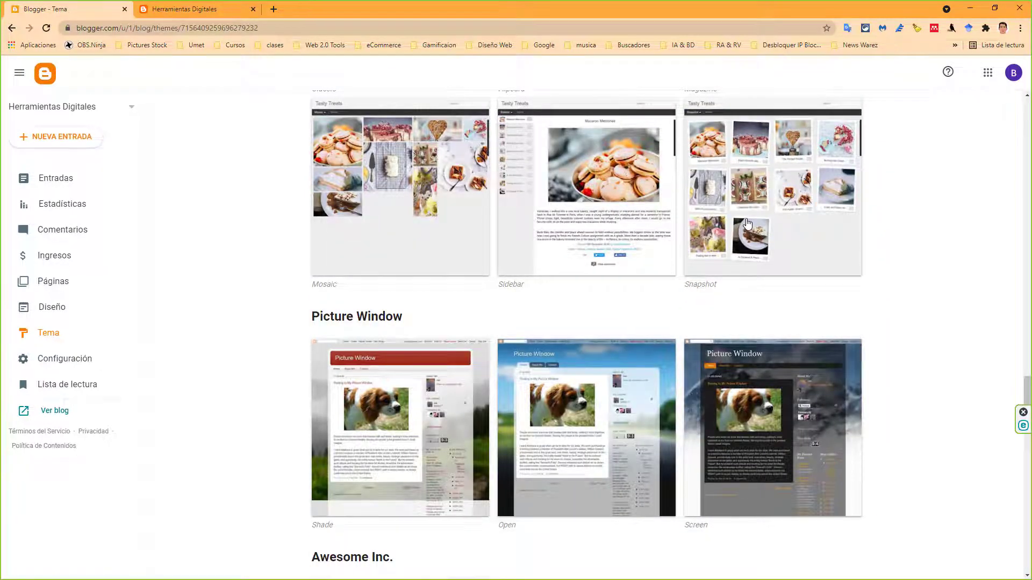
pyautogui.scroll(-2, 746, 224)
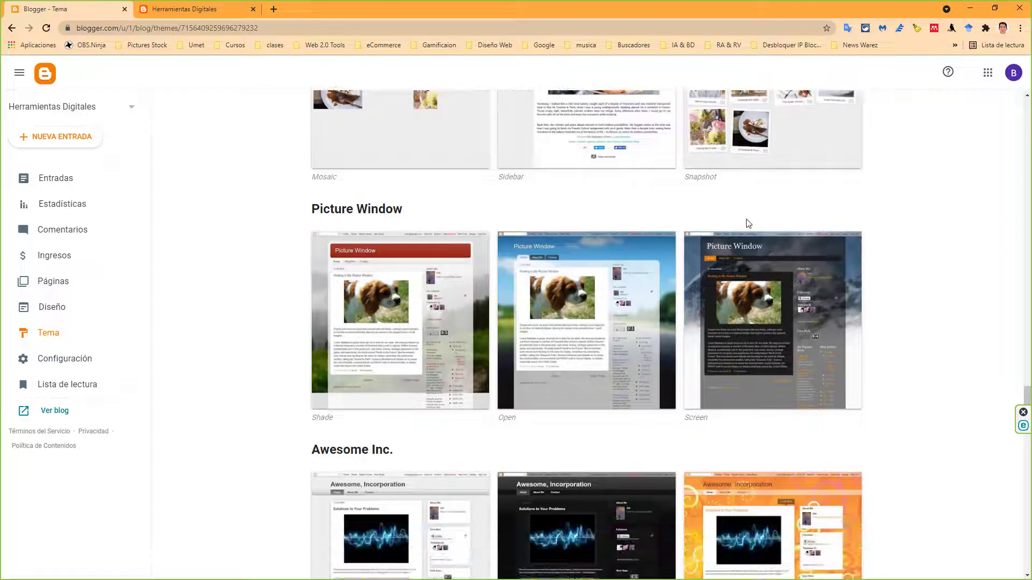
pyautogui.click(586, 277)
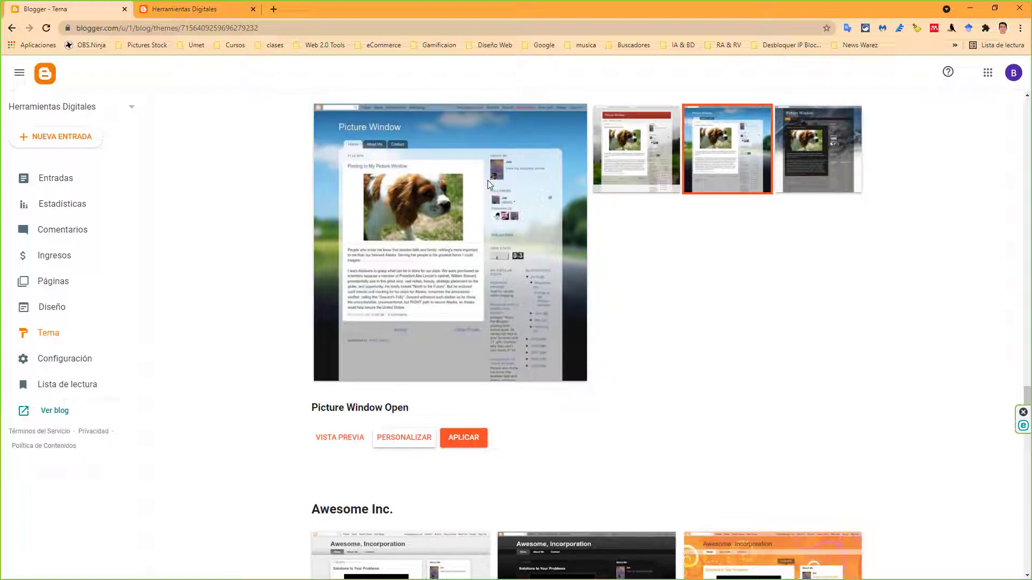
# Preview the whole Herramientas Digitales blog in the Picture Window Open theme and return to the theme gallery
pyautogui.click(355, 438)
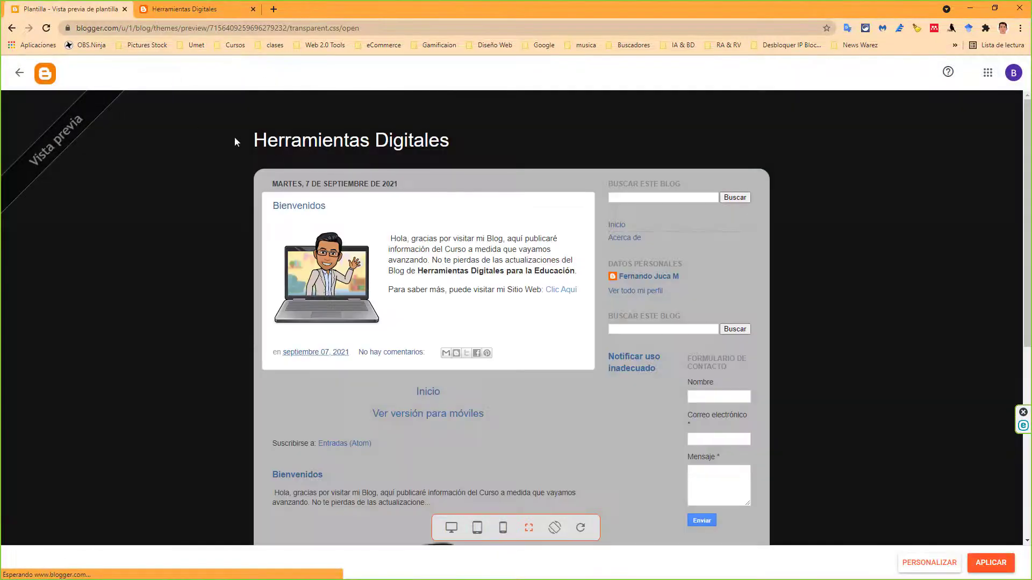
pyautogui.scroll(-2, 628, 242)
pyautogui.scroll(-4, 631, 249)
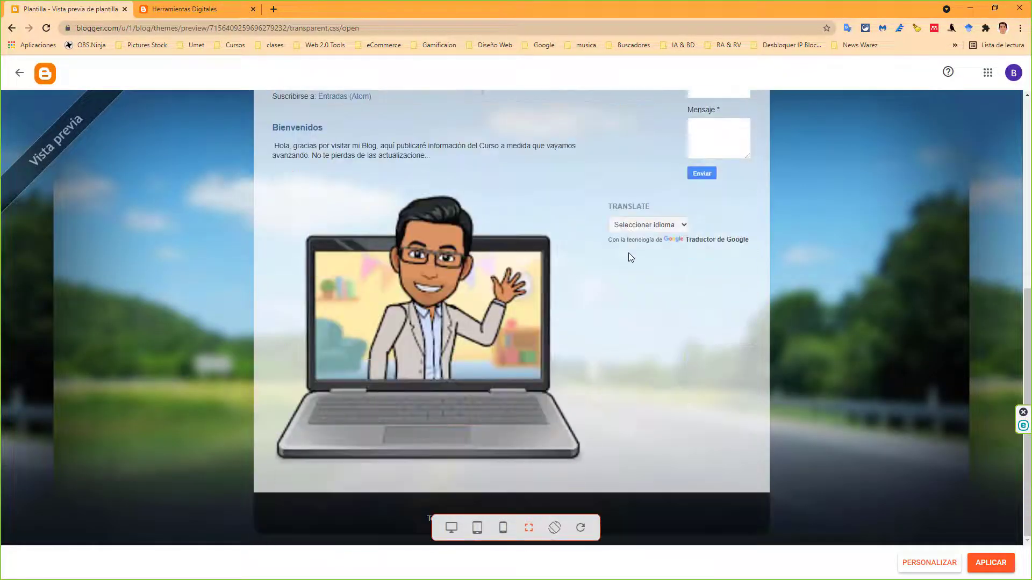
pyautogui.scroll(6, 626, 252)
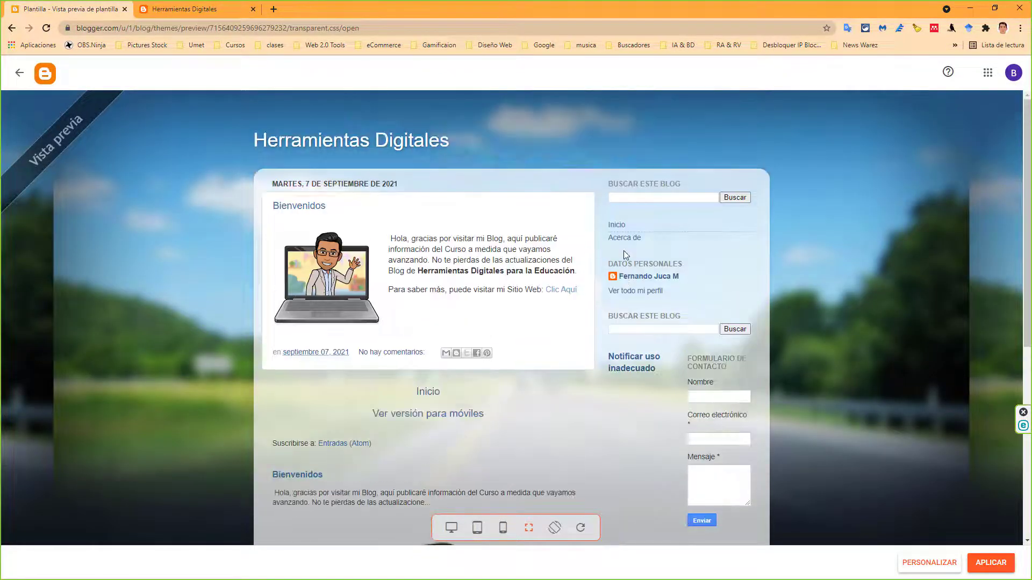
pyautogui.scroll(-5, 624, 247)
pyautogui.scroll(5, 624, 246)
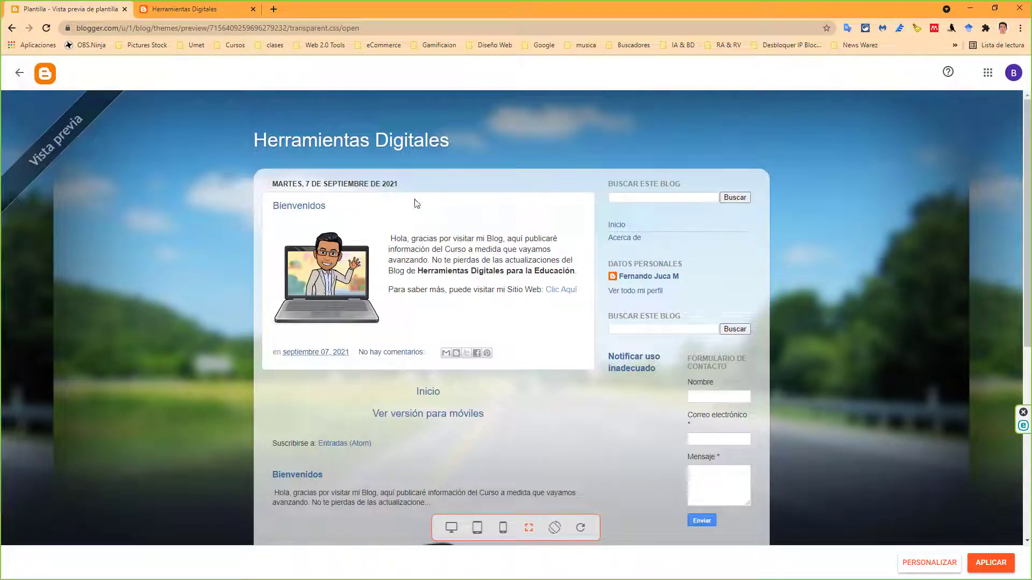
pyautogui.click(21, 74)
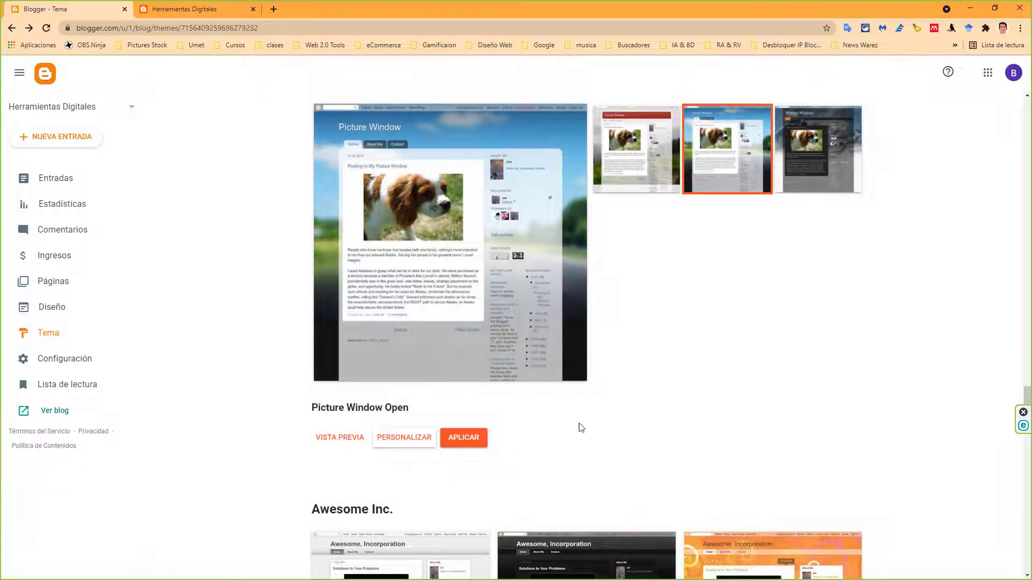
# Apply the Picture Window Open theme and reload the public blog to check its new look
pyautogui.click(475, 445)
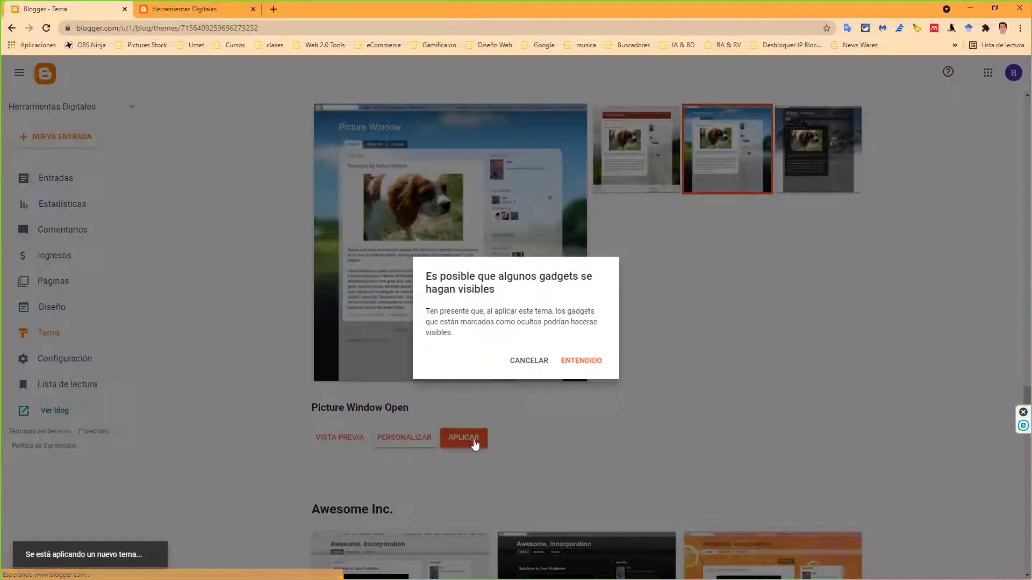
pyautogui.click(573, 366)
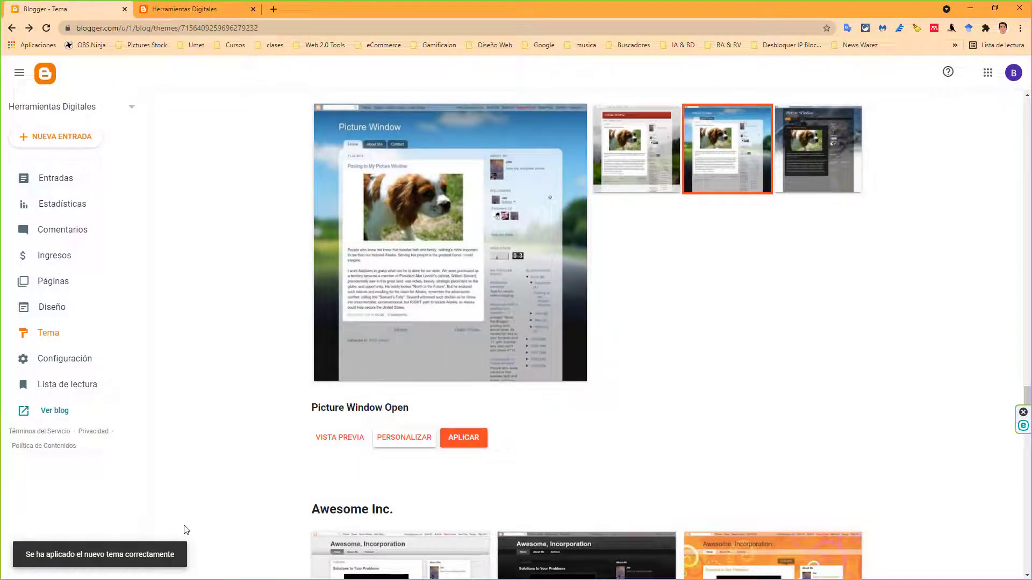
pyautogui.click(209, 10)
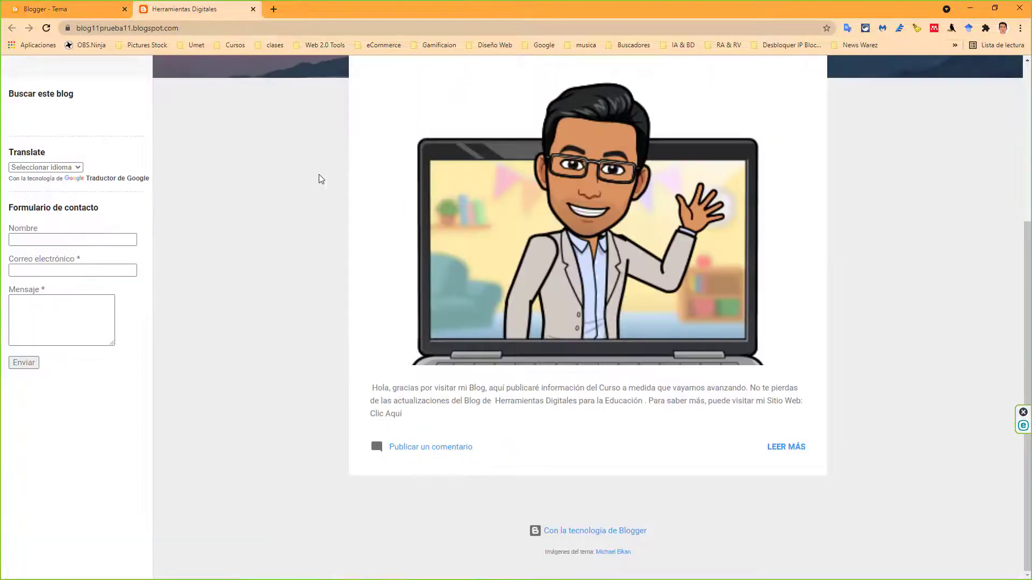
pyautogui.press('F5')
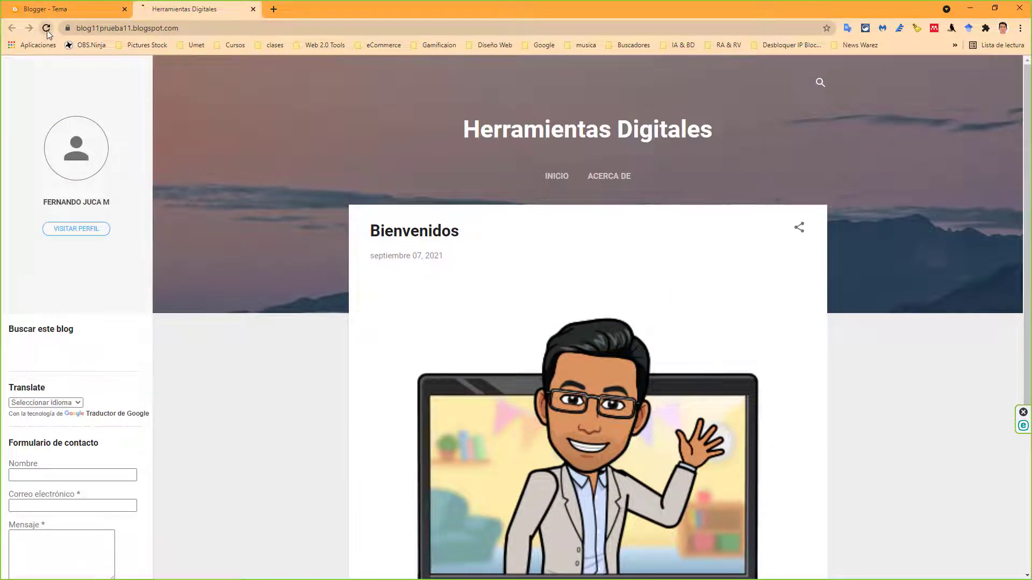
pyautogui.click(47, 30)
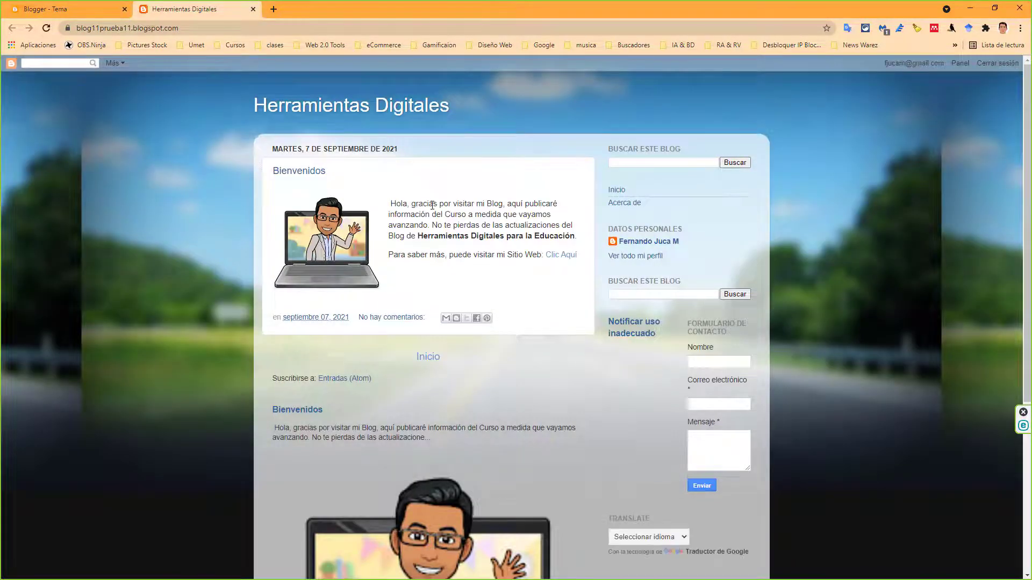
pyautogui.scroll(-5, 272, 199)
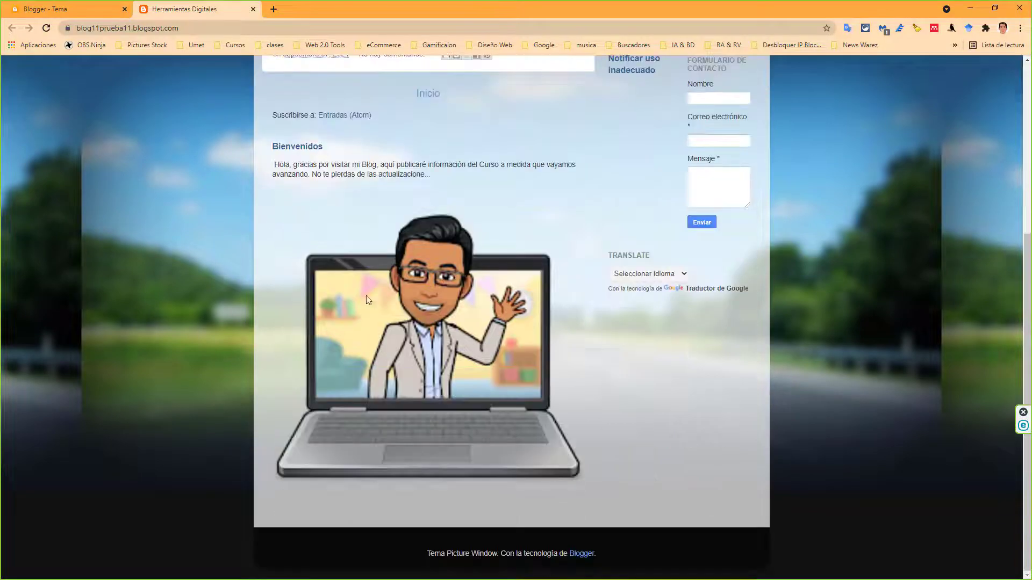
pyautogui.scroll(5, 380, 295)
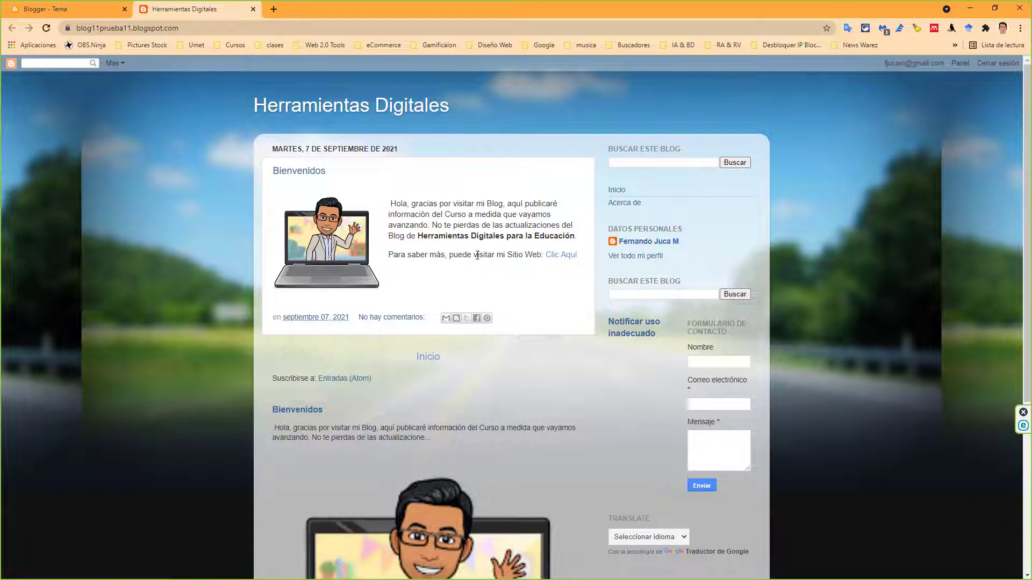
pyautogui.scroll(-5, 484, 255)
pyautogui.scroll(4, 472, 266)
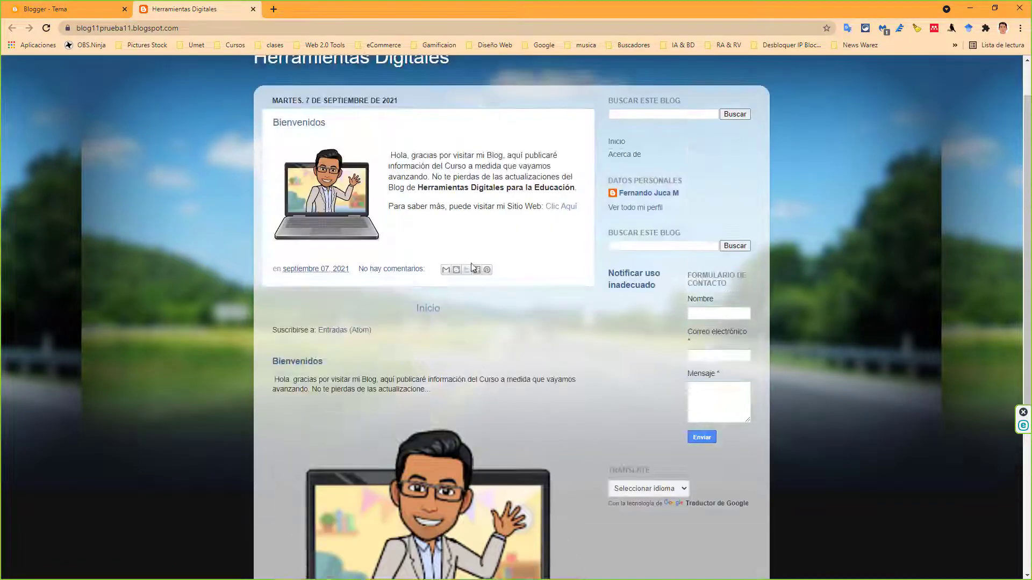
pyautogui.scroll(1, 473, 267)
# Start customizing the Picture Window Open theme and open its background image selection
pyautogui.hotkey('ctrl', 'shift', 'Tab')
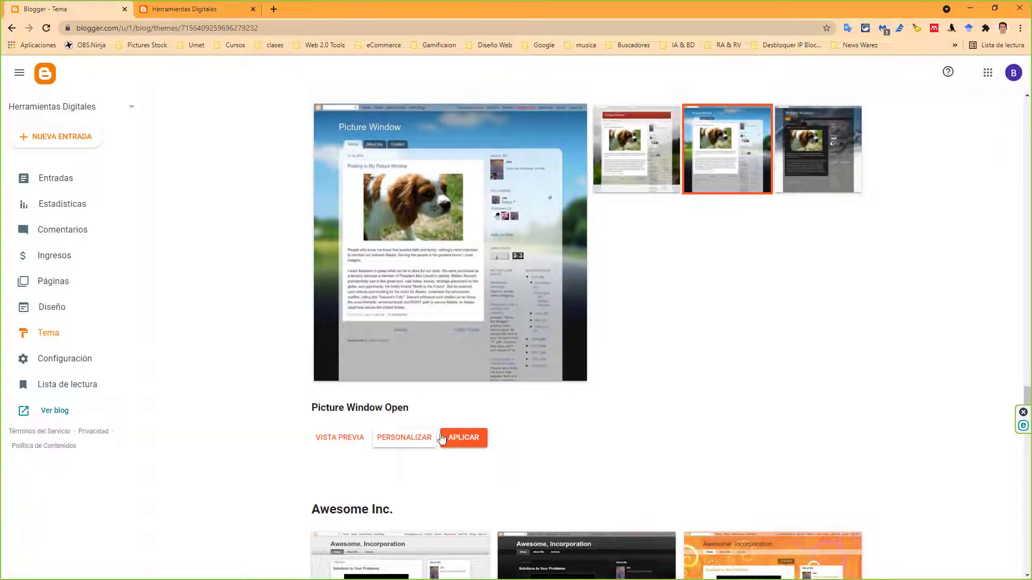
pyautogui.click(403, 438)
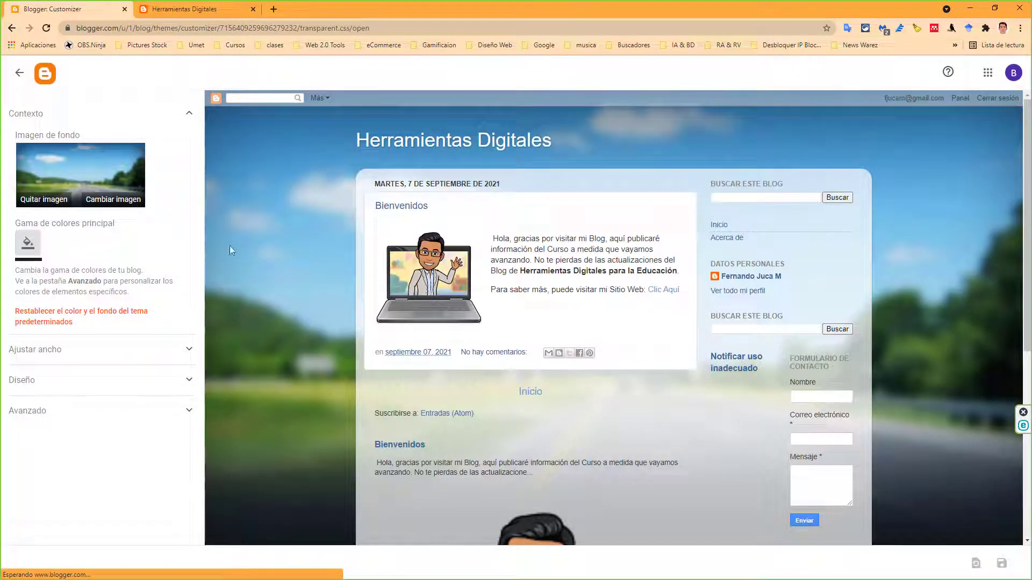
pyautogui.click(109, 200)
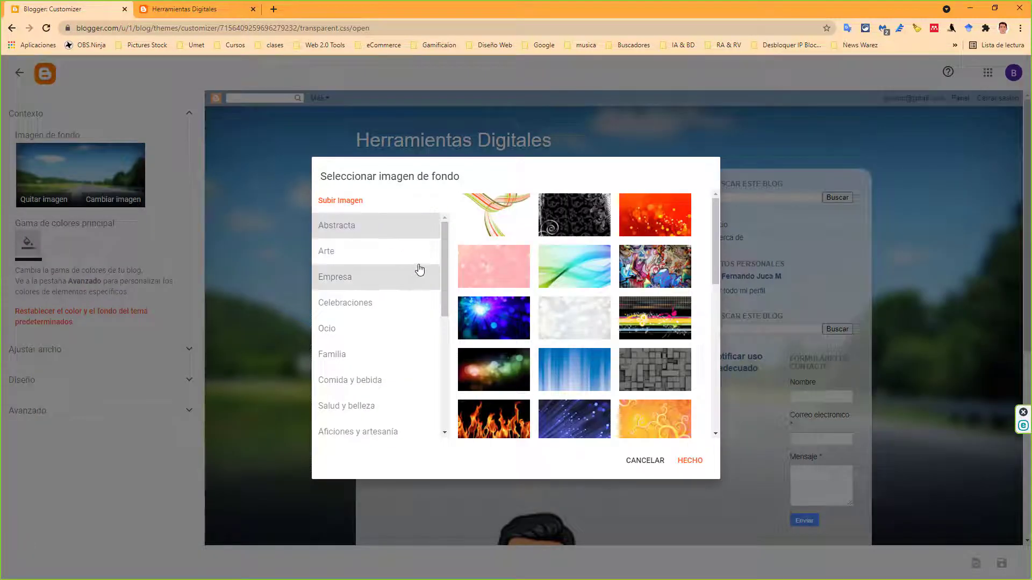
# Browse the Compras, Ciencia, Actividades recreativas and Patrones categories of background images
pyautogui.moveTo(445, 276); pyautogui.dragTo(450, 370)
pyautogui.click(364, 380)
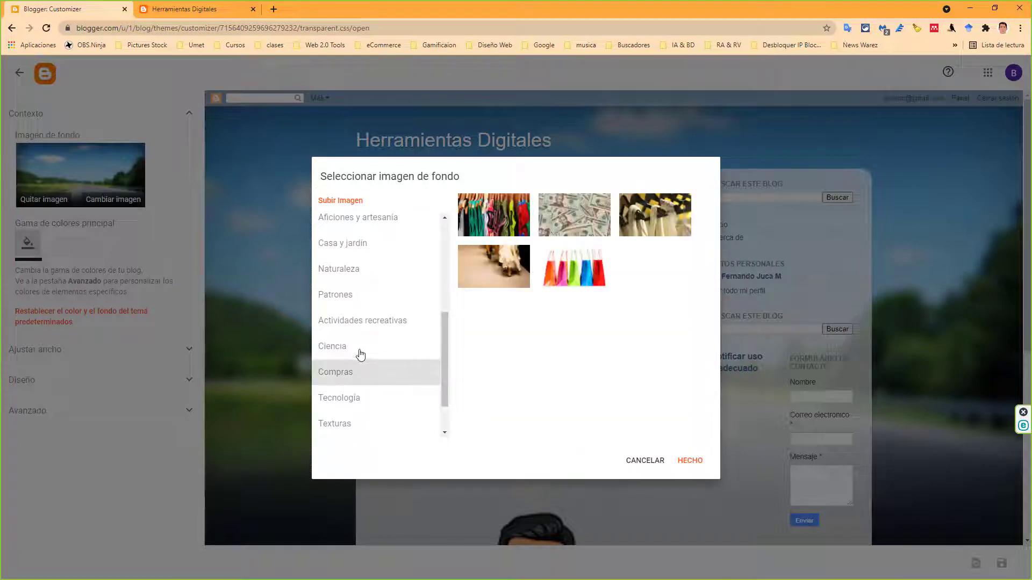
pyautogui.click(361, 351)
pyautogui.click(360, 324)
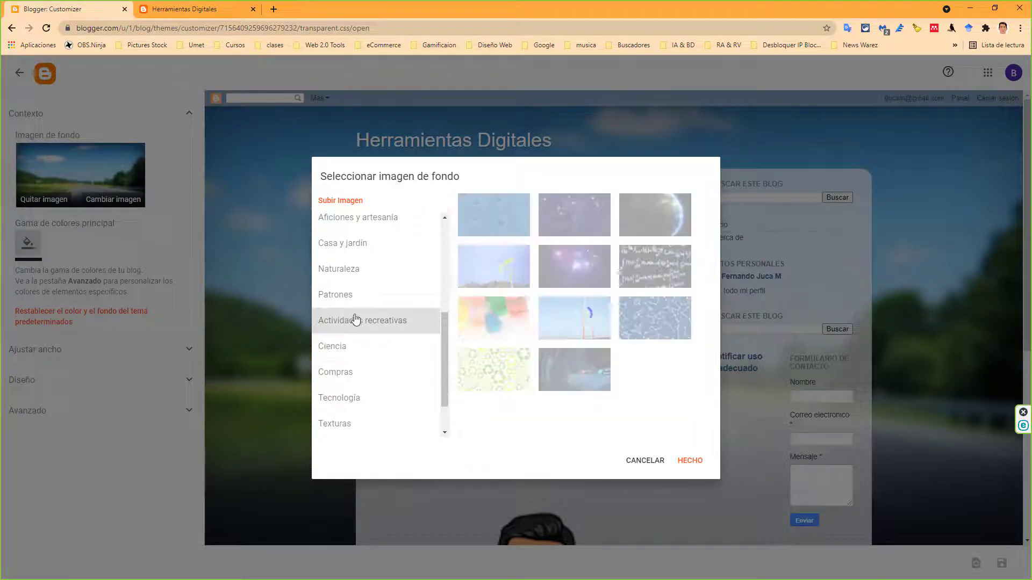
pyautogui.click(352, 296)
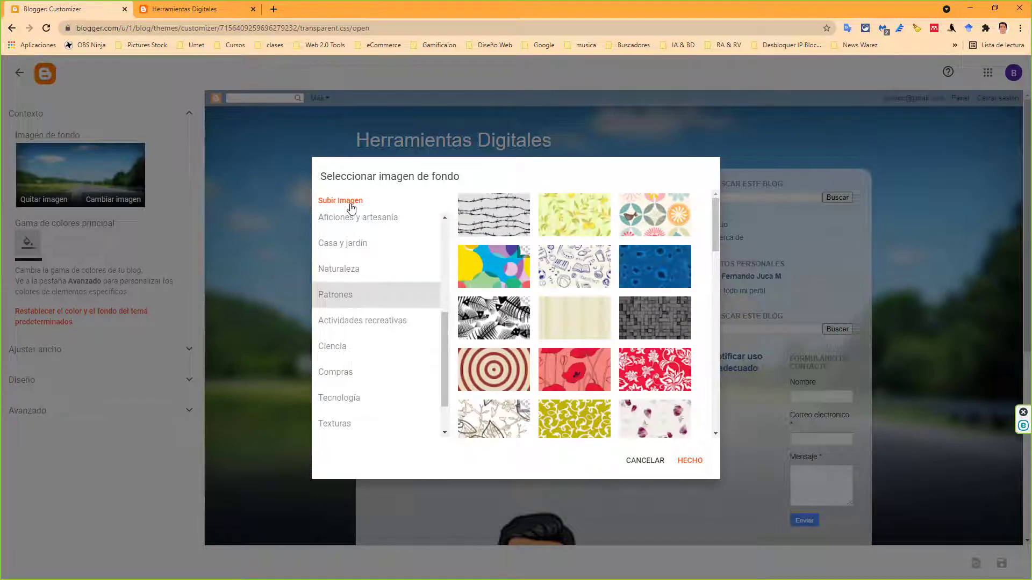
# Open the option for uploading a custom background image and review its file format and recommended size requirements
pyautogui.click(343, 203)
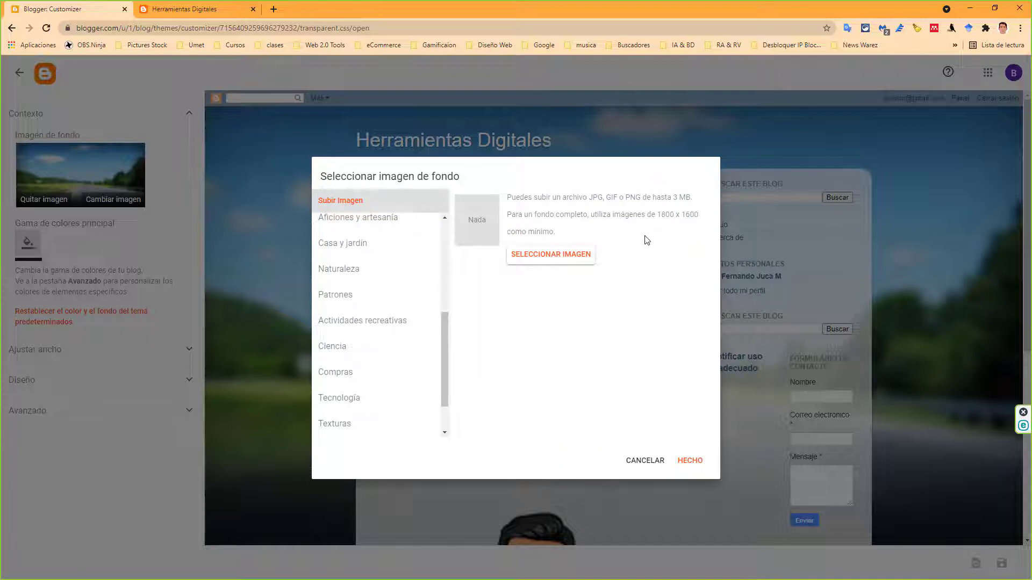
pyautogui.moveTo(589, 198); pyautogui.dragTo(605, 200)
pyautogui.moveTo(672, 198)
pyautogui.mouseDown()
pyautogui.moveTo(706, 204)
pyautogui.moveTo(661, 211)
pyautogui.mouseUp()
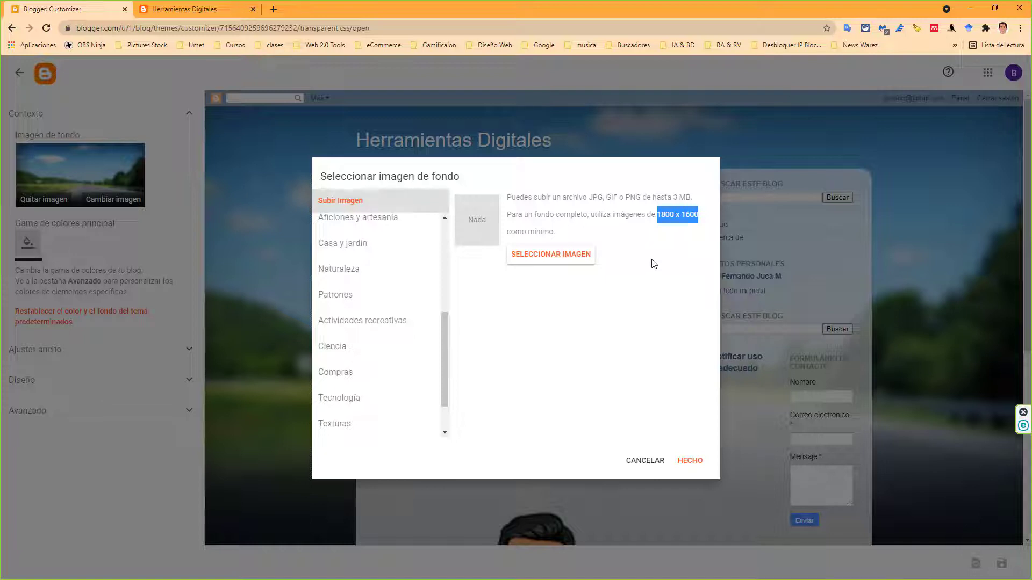
# Use the spiral notebook picture from Aficiones y artesanía as the background image and set the main colour range to orange
pyautogui.click(396, 224)
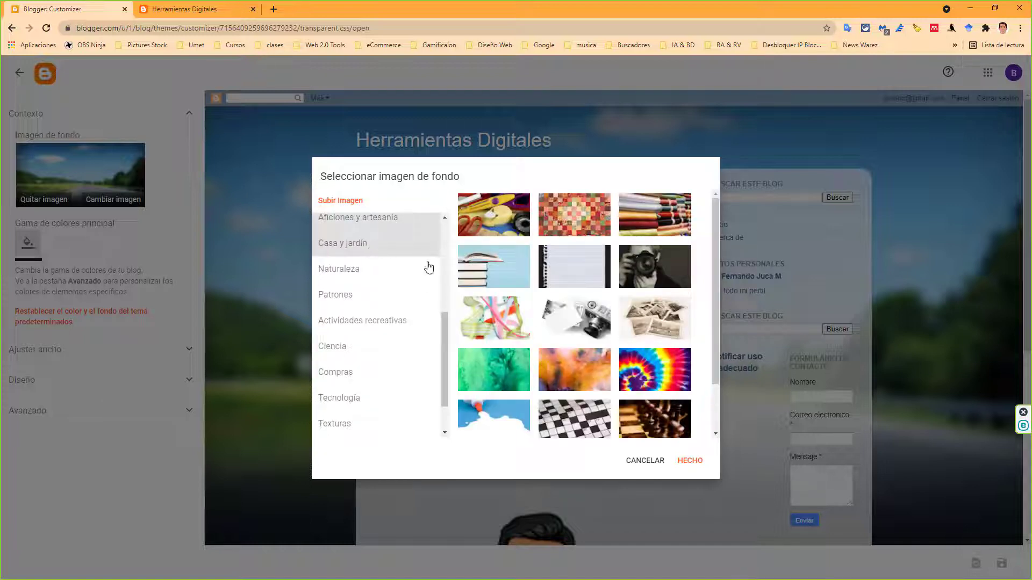
pyautogui.click(573, 270)
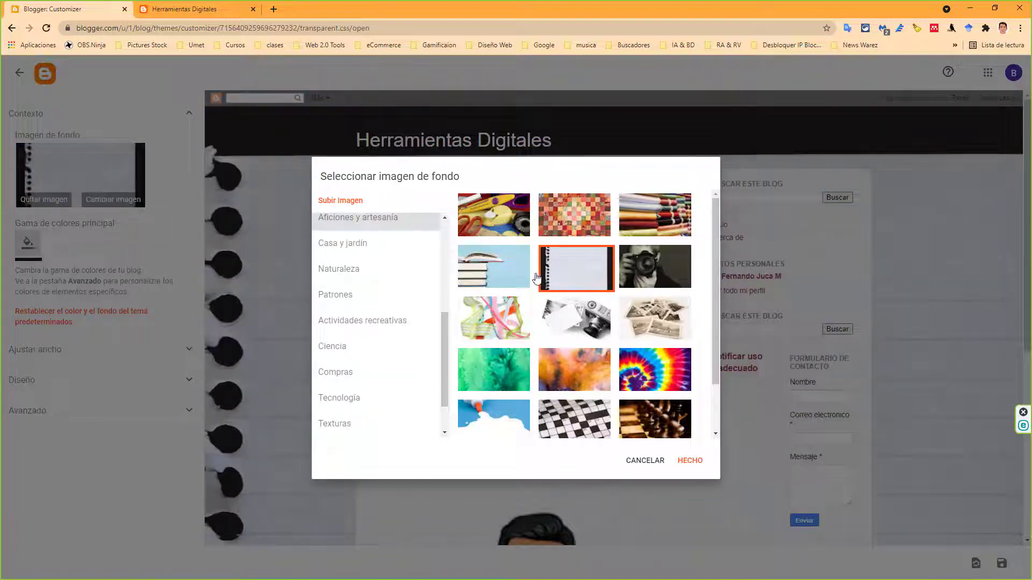
pyautogui.click(689, 462)
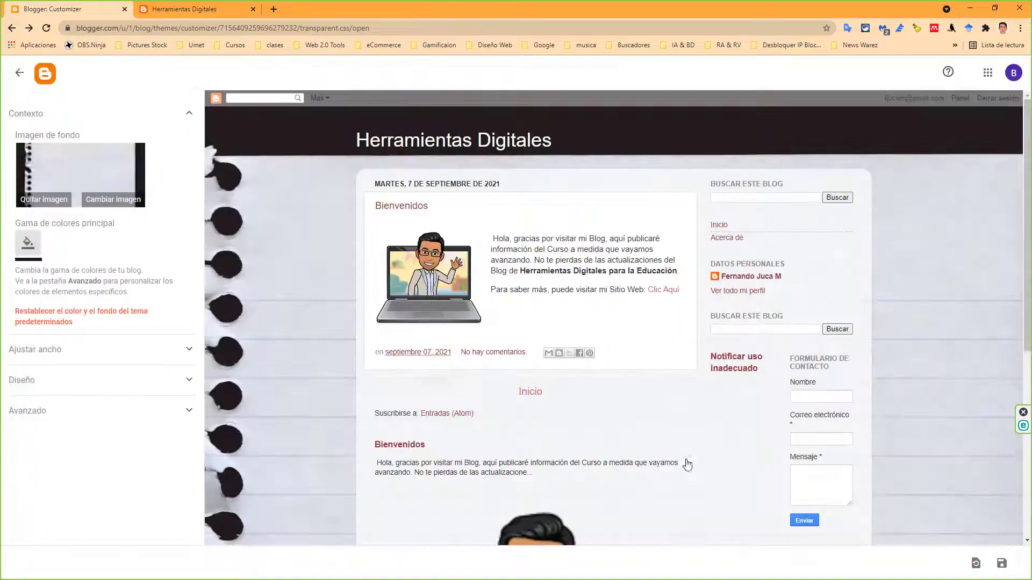
pyautogui.scroll(-6, 892, 291)
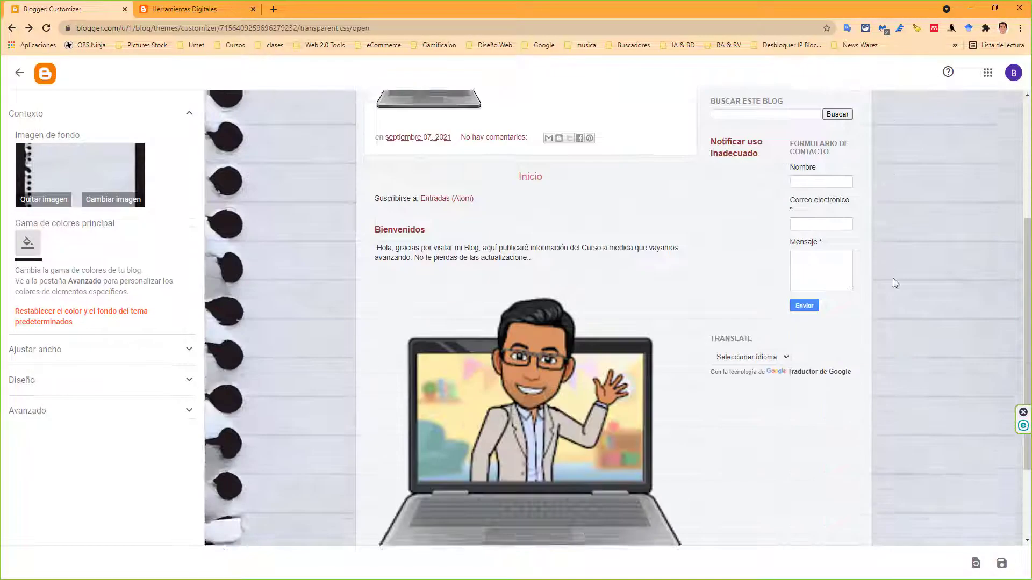
pyautogui.scroll(6, 881, 310)
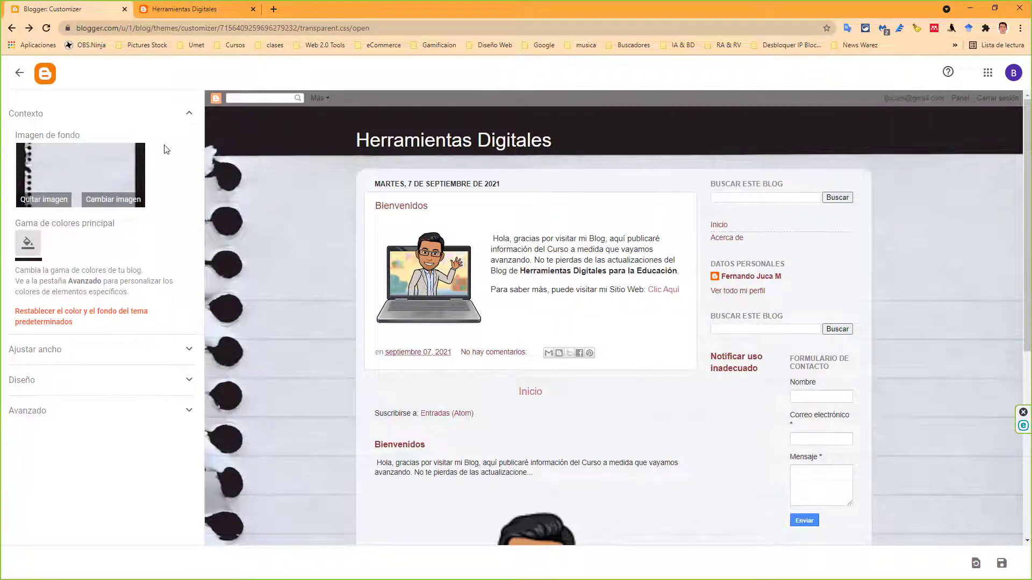
pyautogui.click(29, 247)
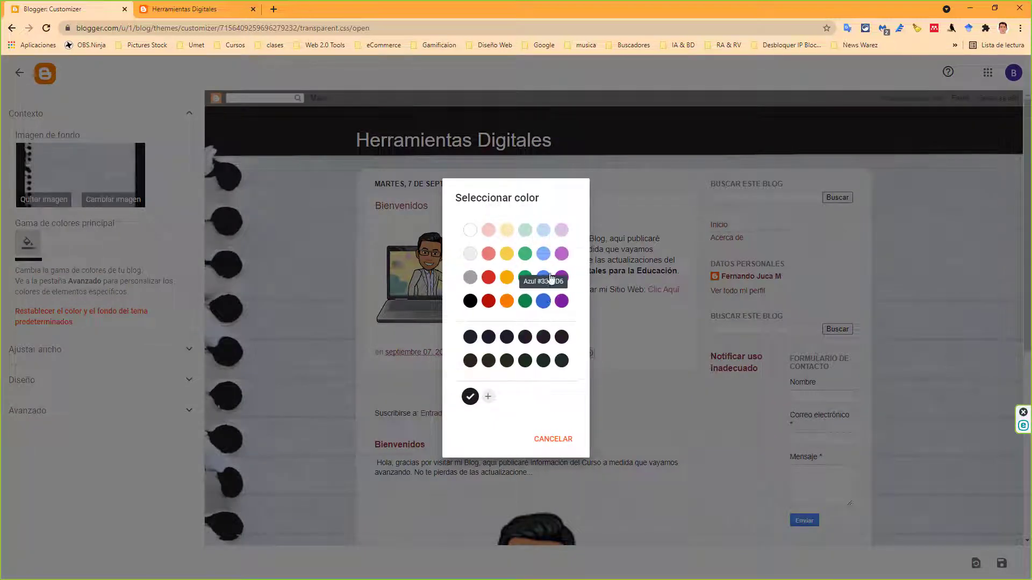
pyautogui.click(507, 302)
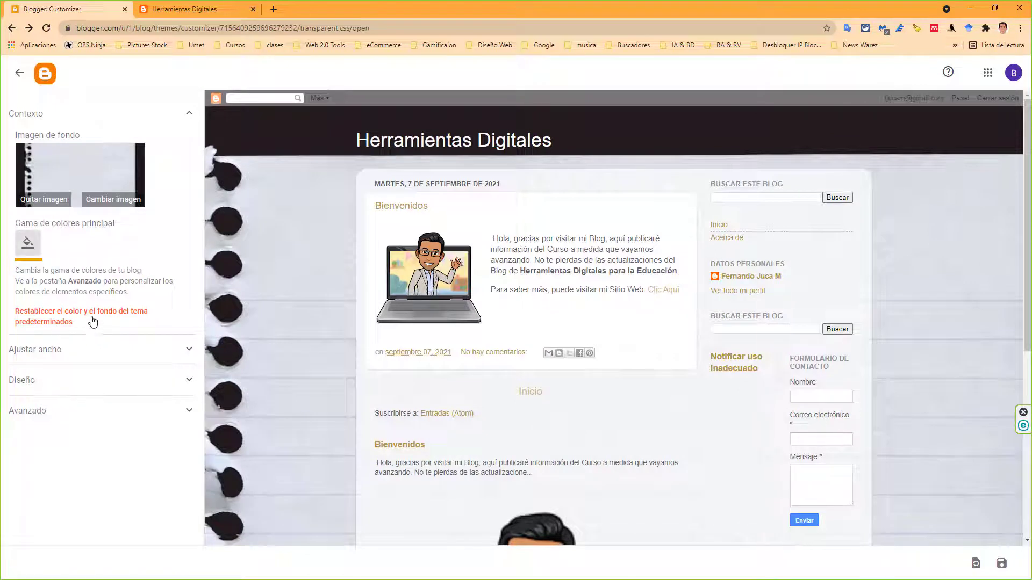
# Set the width of the complete blog to 1024 px and check the result in the preview
pyautogui.click(69, 351)
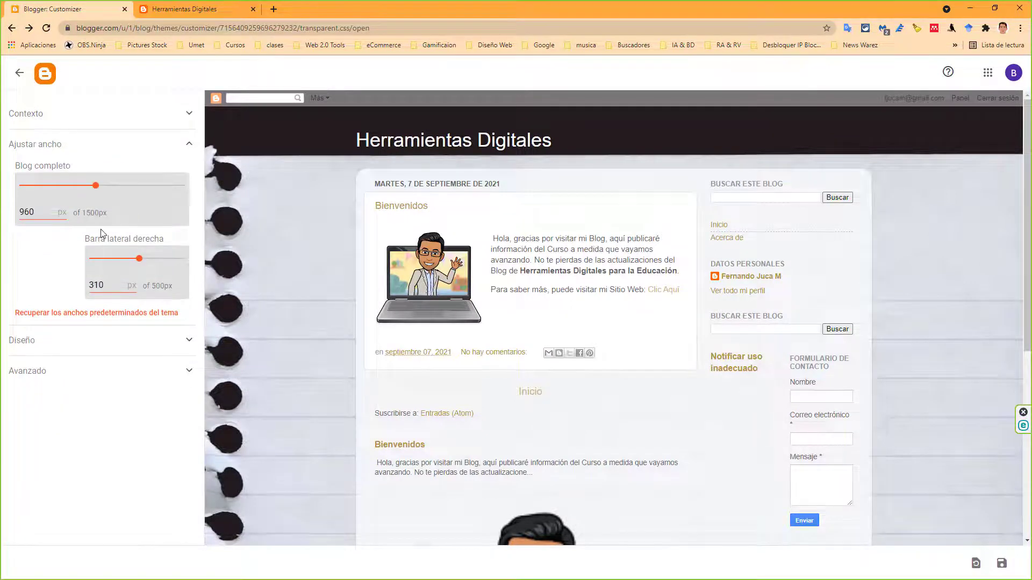
pyautogui.moveTo(97, 192); pyautogui.dragTo(133, 190)
pyautogui.click(47, 210)
pyautogui.doubleClick(39, 209)
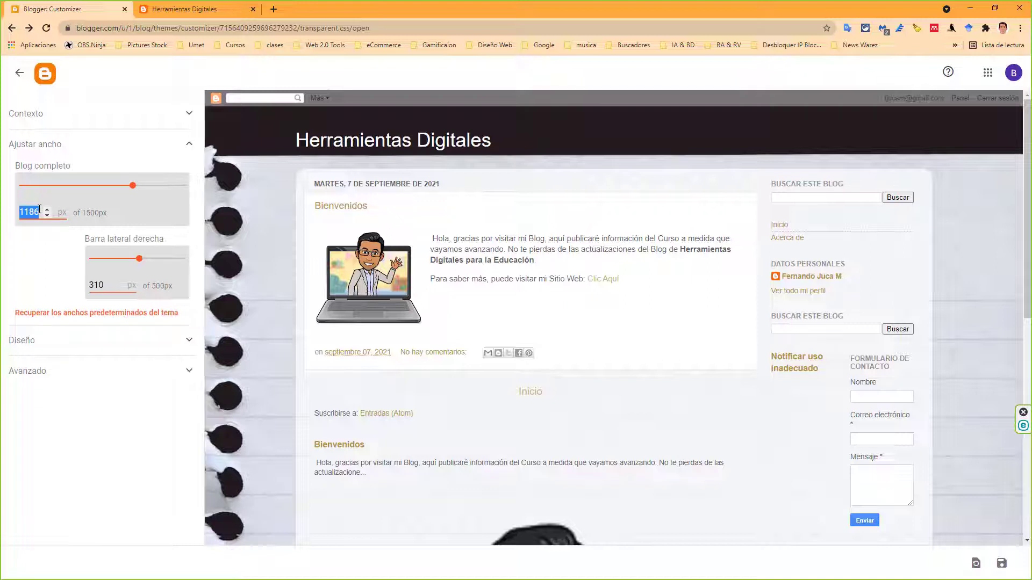
pyautogui.write('1023')
pyautogui.click(47, 210)
pyautogui.scroll(-3, 392, 302)
pyautogui.scroll(2, 417, 311)
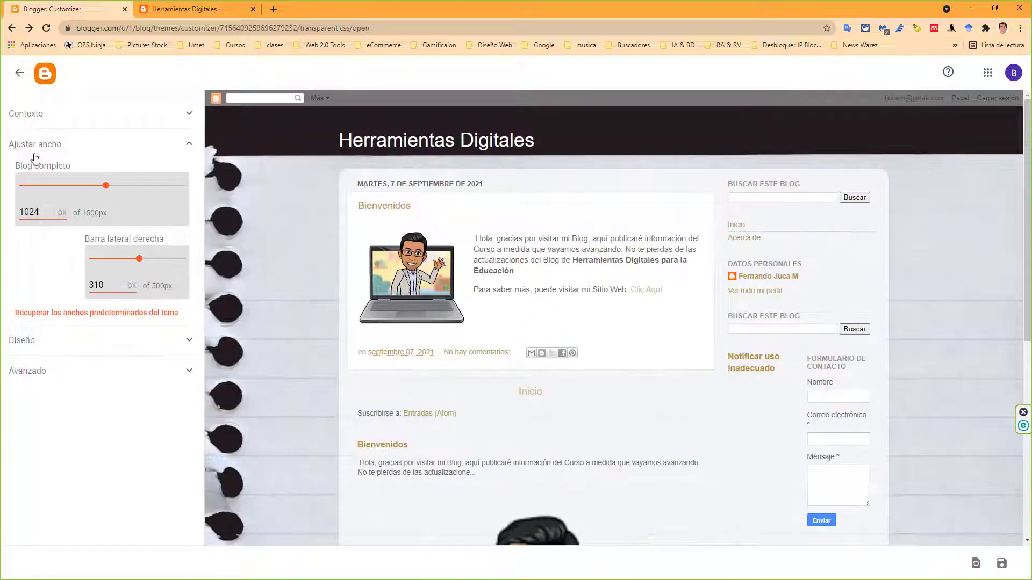
pyautogui.click(38, 154)
# Open the body and footer layout options and compare the selected arrangement with the public blog
pyautogui.click(39, 175)
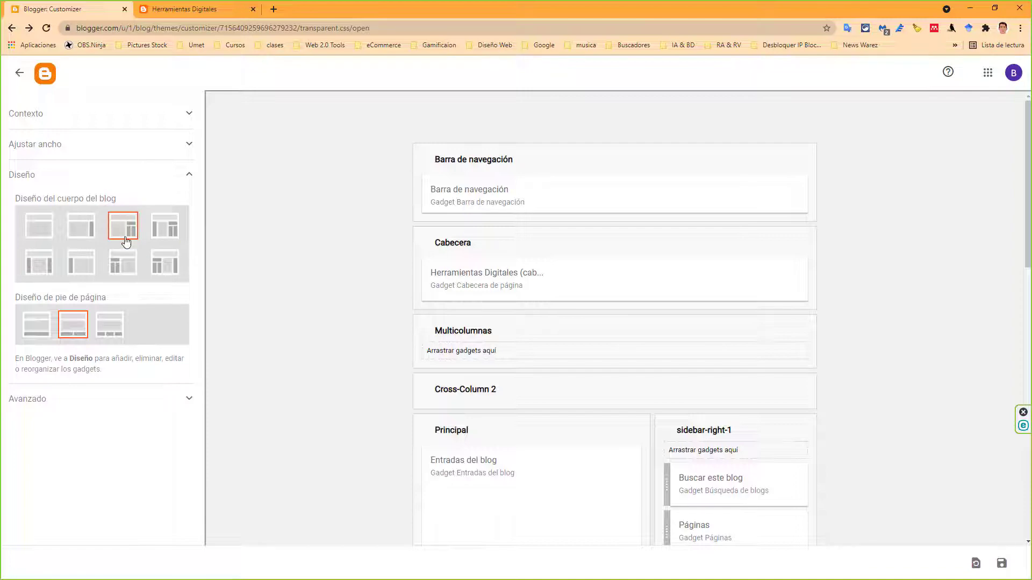
pyautogui.click(213, 9)
pyautogui.scroll(-1, 693, 248)
pyautogui.scroll(1, 600, 150)
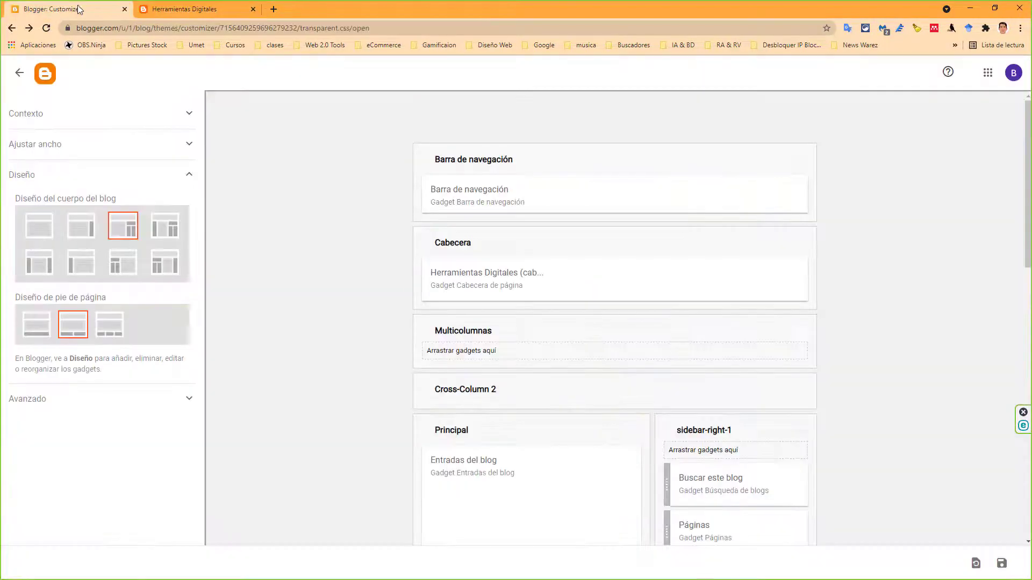
pyautogui.click(80, 9)
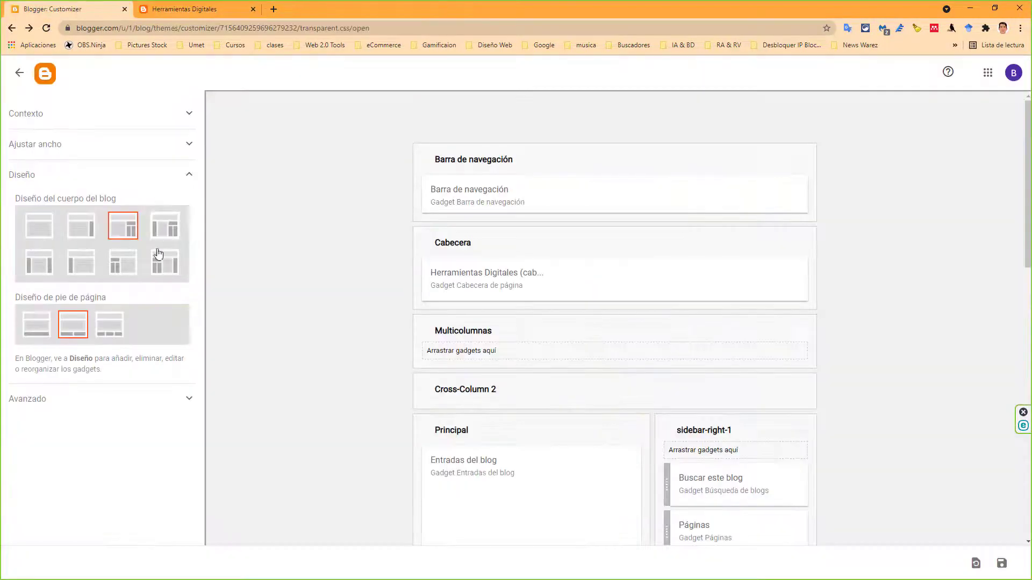
# Try the body layout with the split sidebar on the left, and restore the one with the split sidebar on the right
pyautogui.click(125, 267)
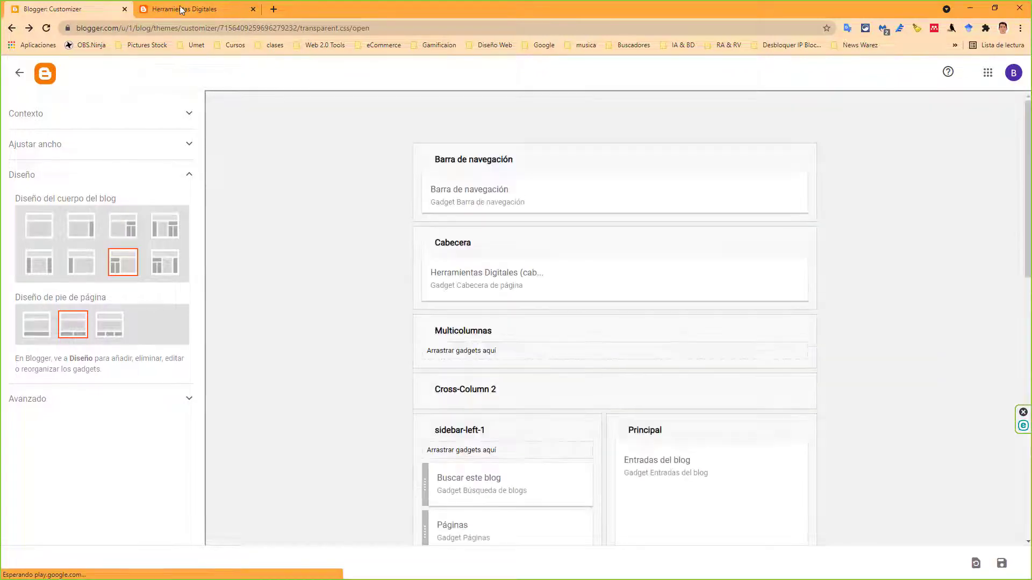
pyautogui.scroll(-5, 591, 396)
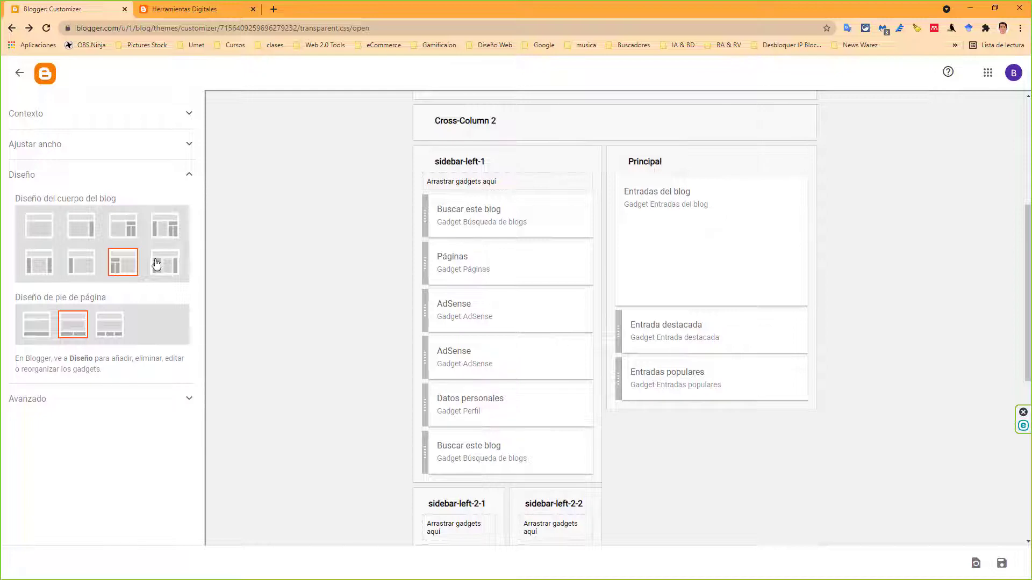
pyautogui.click(131, 235)
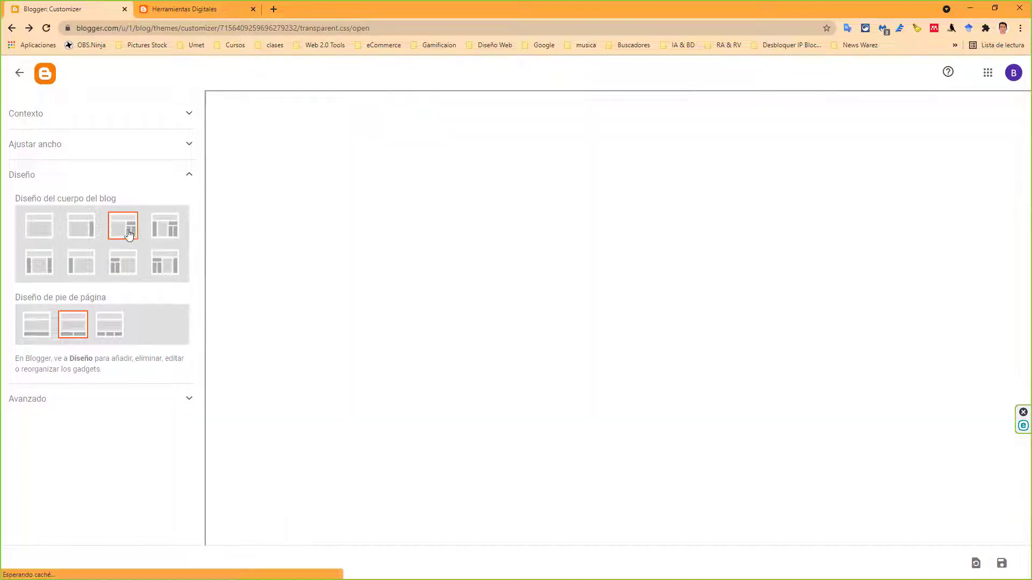
pyautogui.click(53, 176)
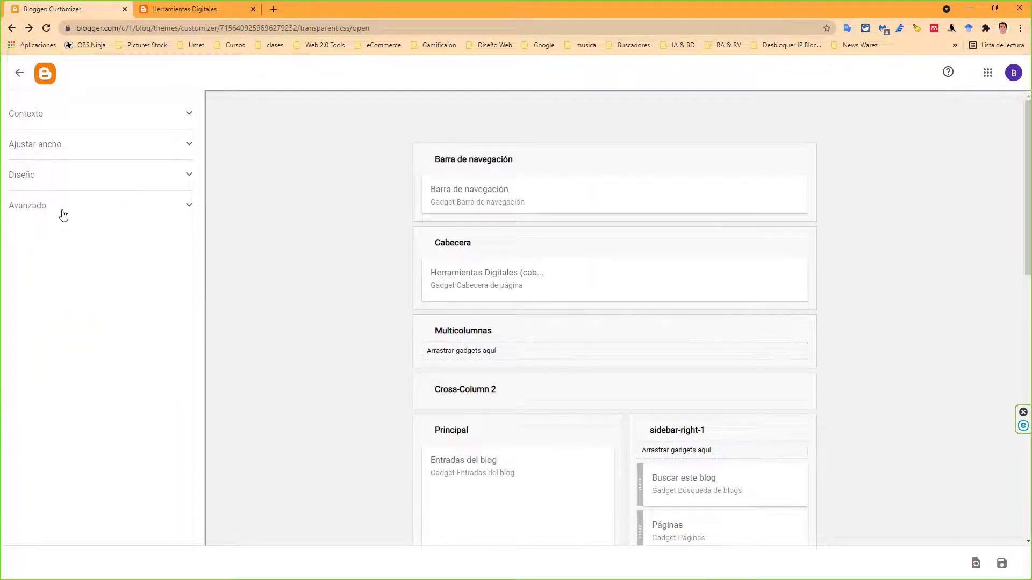
# Try Georgia as the font for the page text in the advanced settings, and restore Arial
pyautogui.click(64, 210)
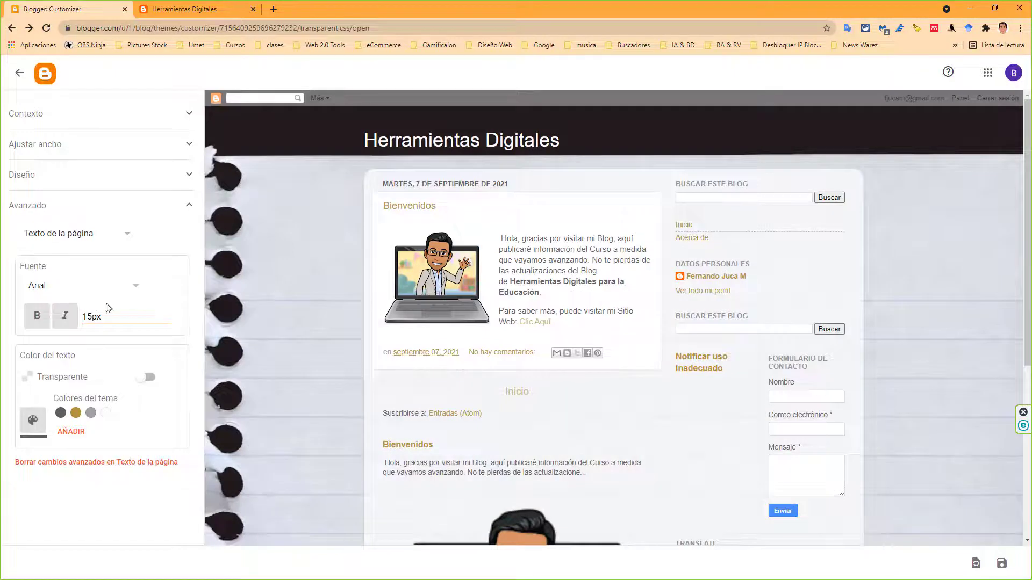
pyautogui.click(138, 287)
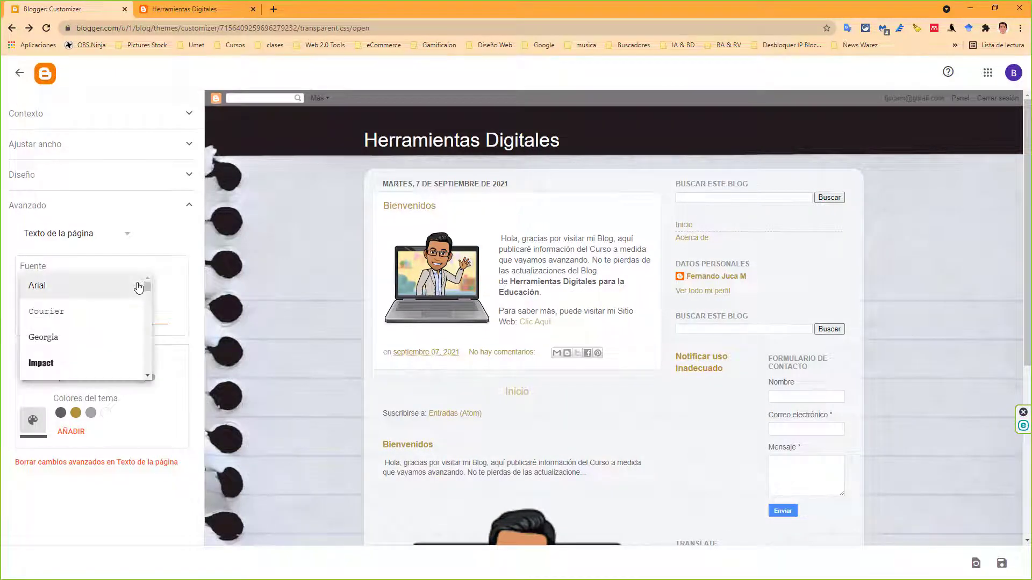
pyautogui.click(86, 345)
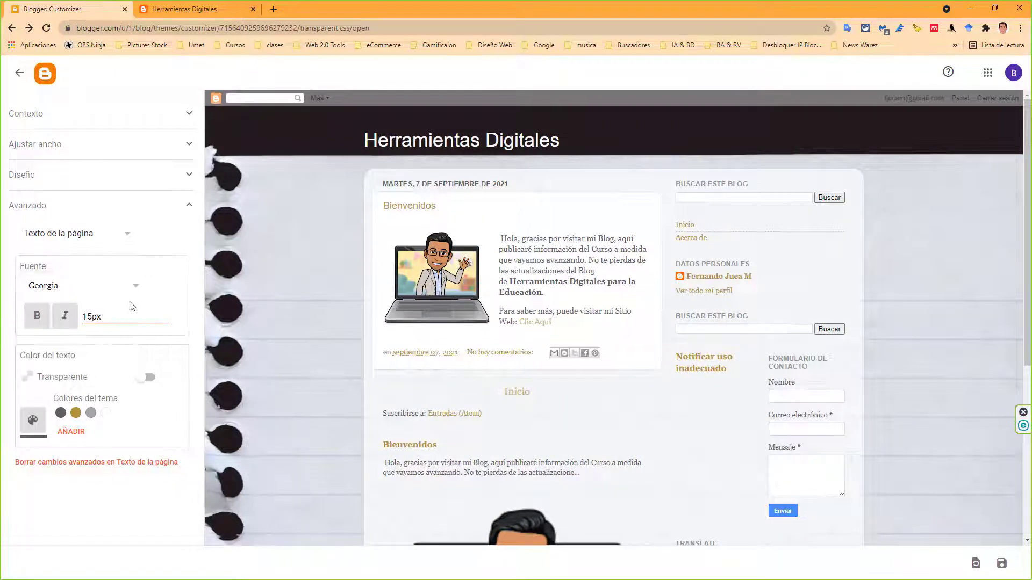
pyautogui.click(115, 289)
pyautogui.click(110, 288)
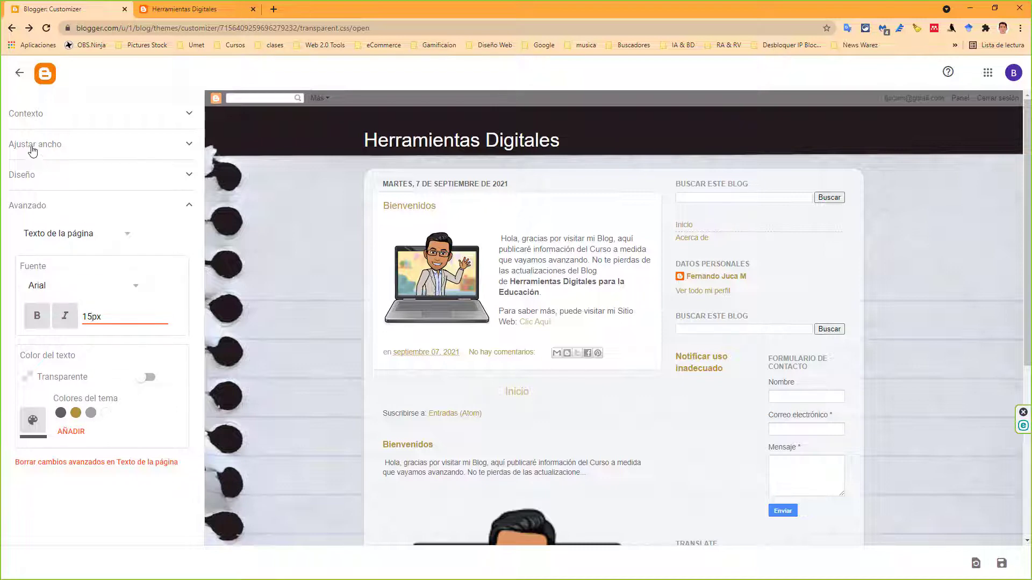
# Save the theme customization and return to the theme gallery
pyautogui.scroll(-5, 640, 270)
pyautogui.click(1003, 563)
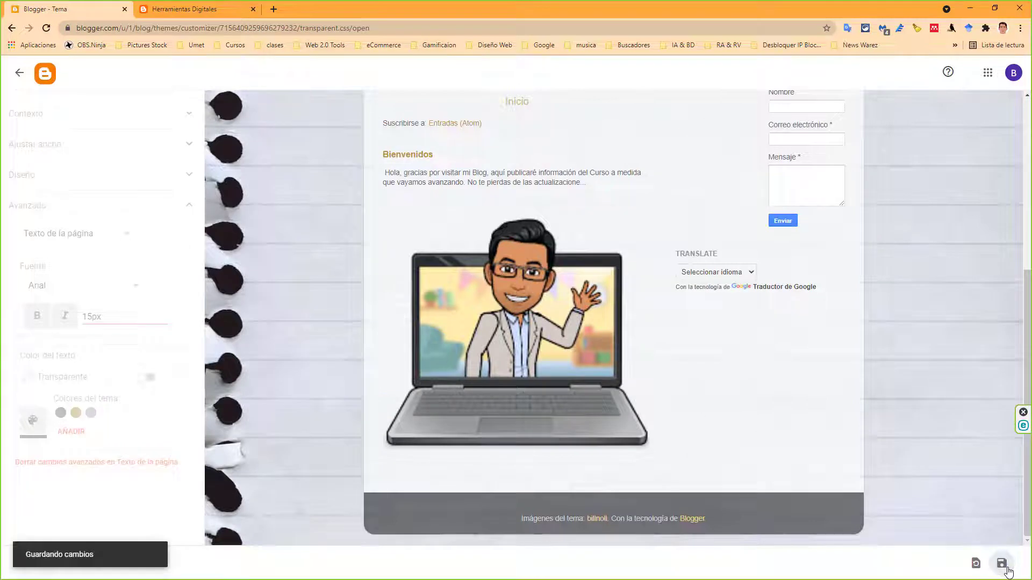
pyautogui.click(18, 75)
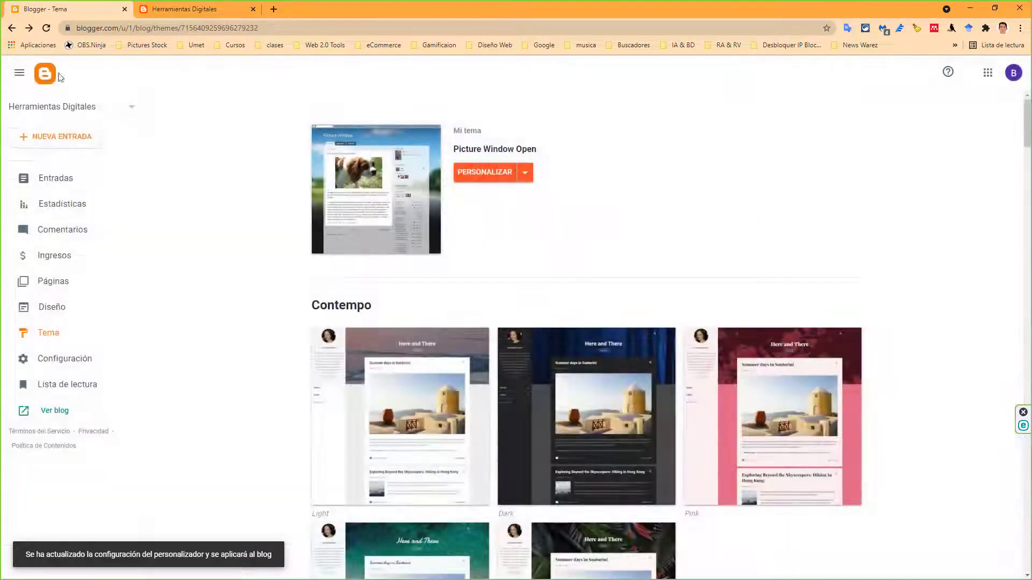
# Check the customized background, colours and width on the public Herramientas Digitales blog from header to footer
pyautogui.click(164, 8)
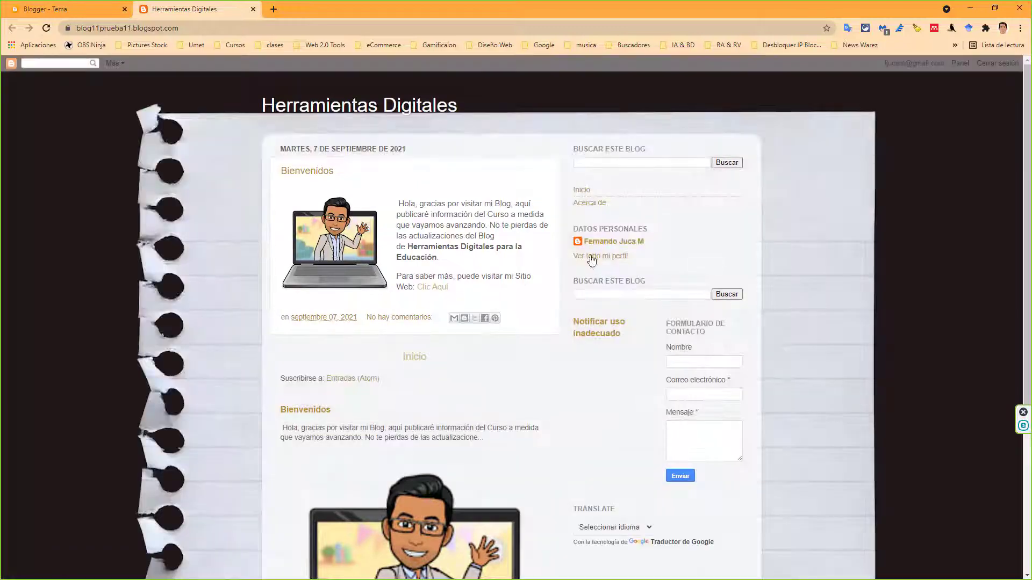
pyautogui.scroll(-4, 492, 336)
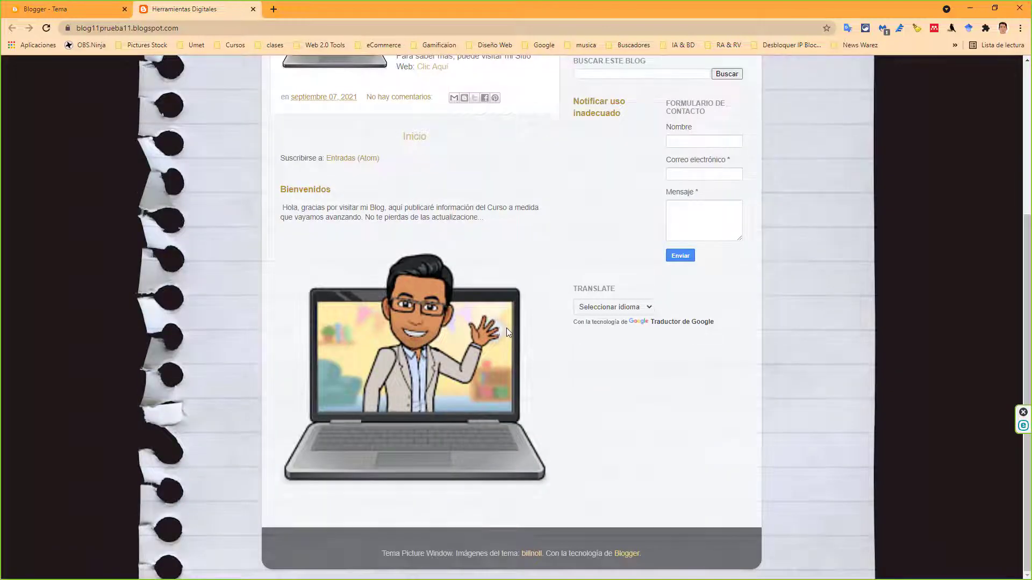
pyautogui.scroll(4, 506, 328)
pyautogui.scroll(-1, 513, 322)
pyautogui.scroll(1, 513, 322)
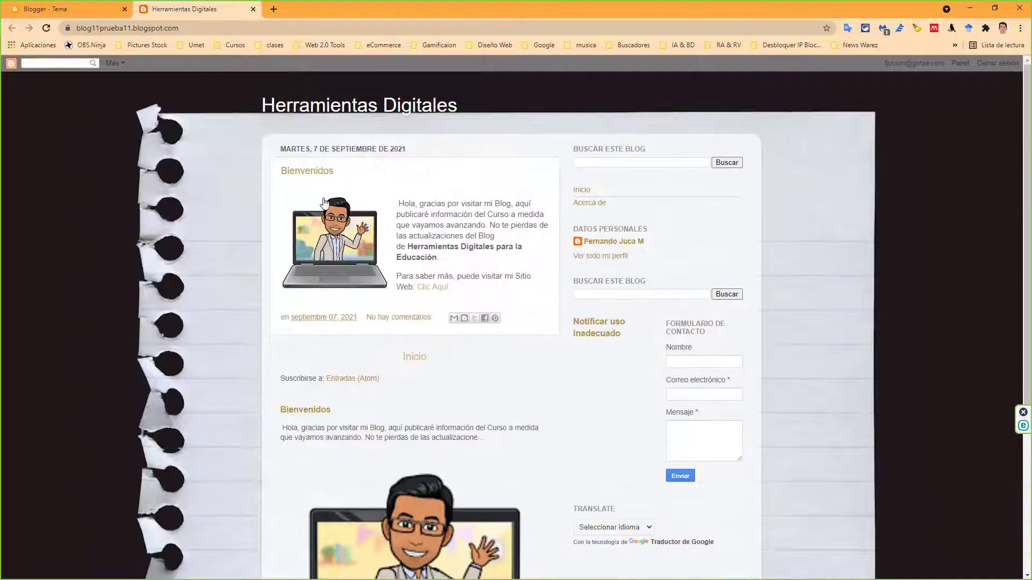
# Open the blog's Diseño page in Blogger and review the gadget sections down to the footer
pyautogui.click(73, 9)
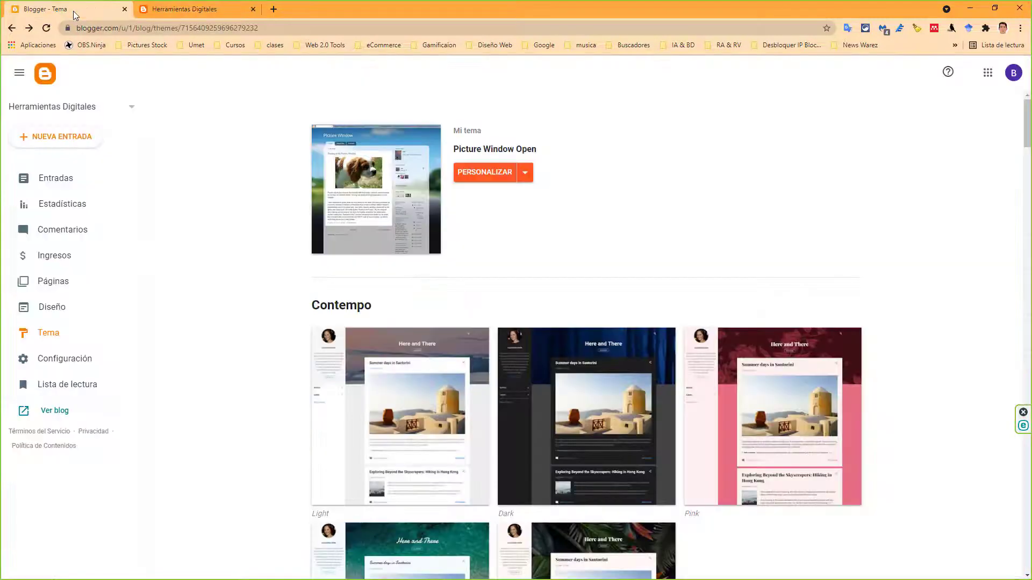
pyautogui.click(61, 308)
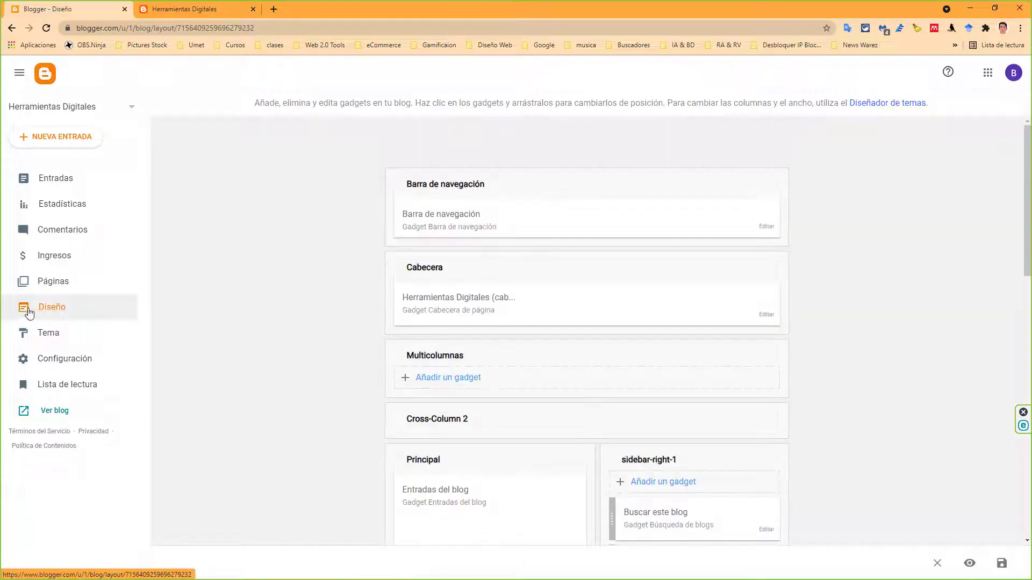
pyautogui.scroll(-10, 578, 274)
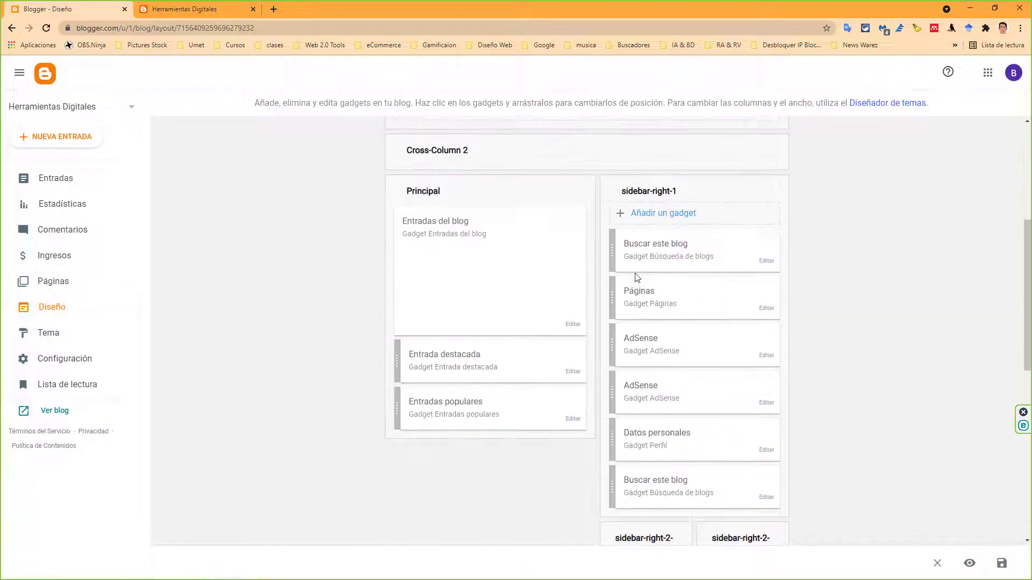
pyautogui.scroll(-3, 635, 271)
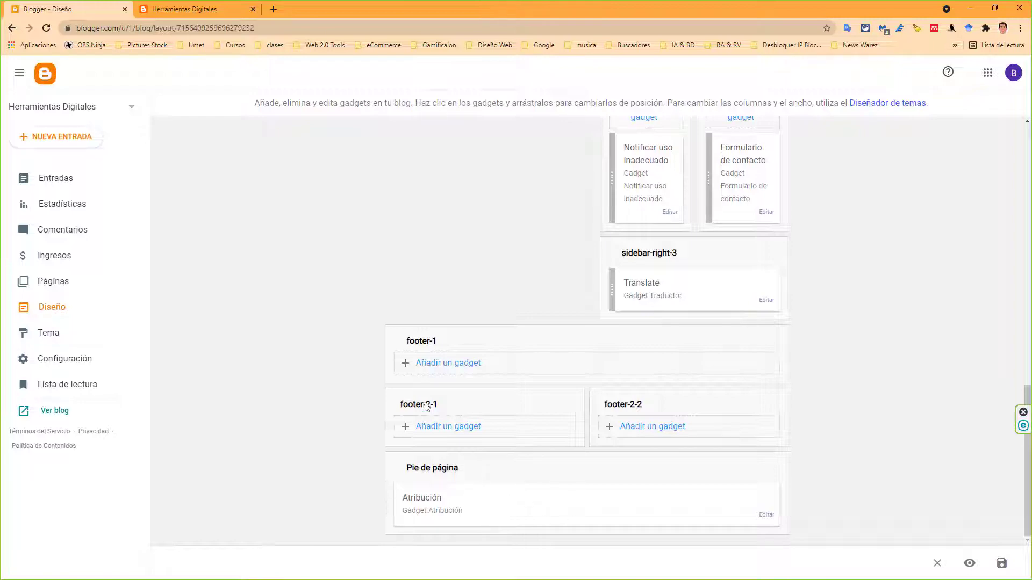
# Enter the author's full name as the copyright holder in the footer's Atribución gadget and save it
pyautogui.click(216, 18)
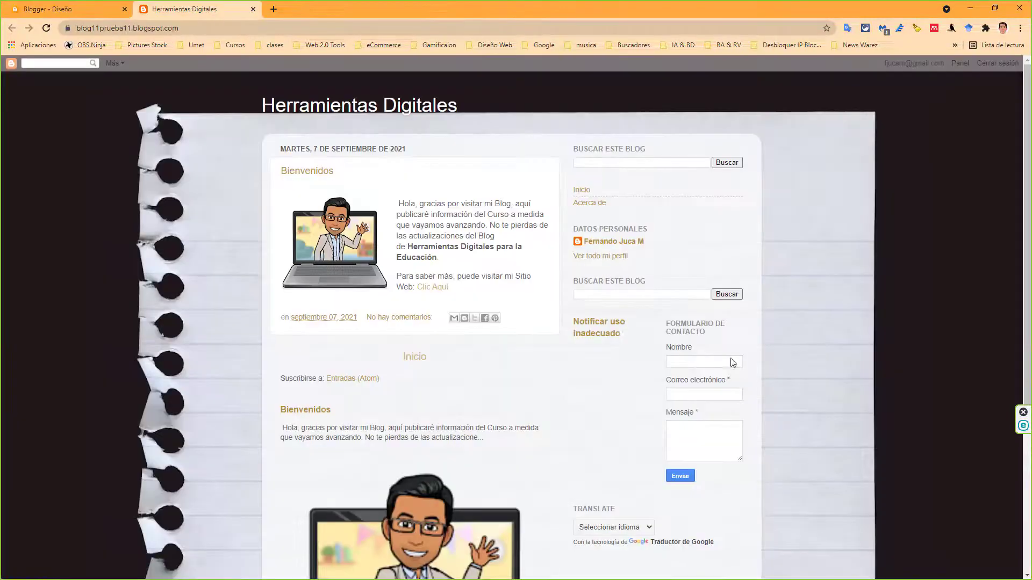
pyautogui.scroll(-4, 504, 329)
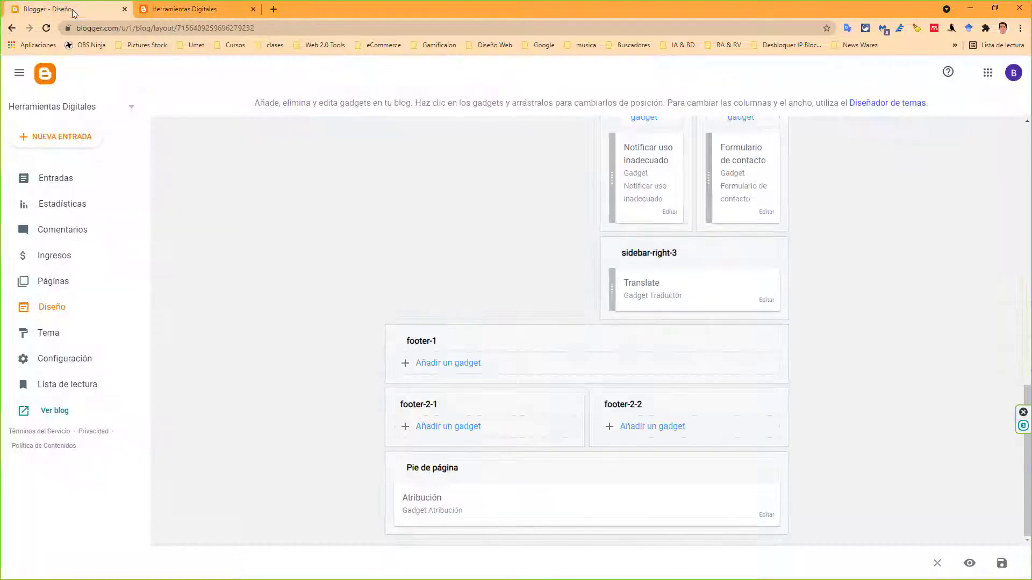
pyautogui.click(74, 13)
pyautogui.click(766, 515)
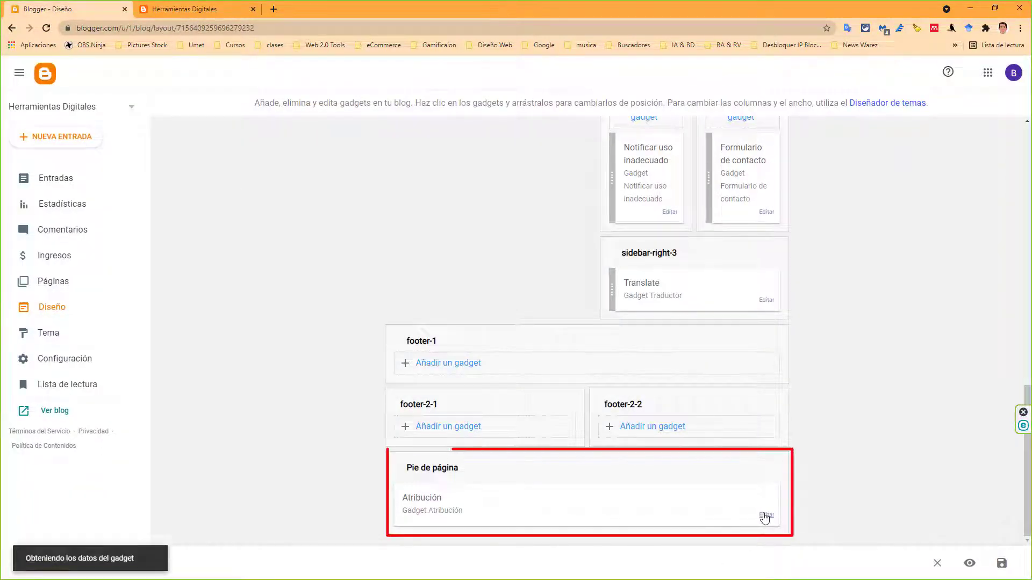
pyautogui.click(479, 311)
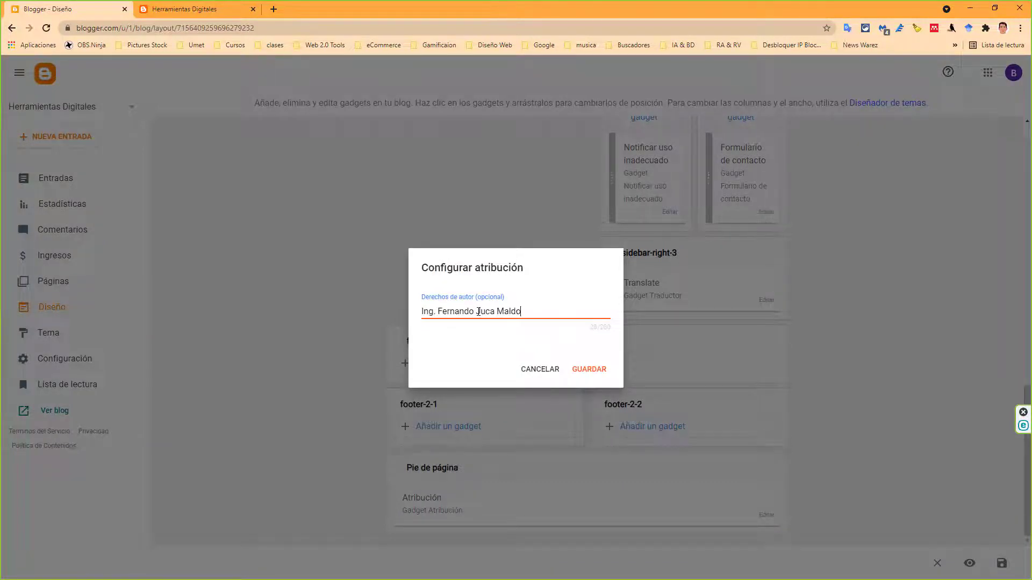
pyautogui.click(593, 368)
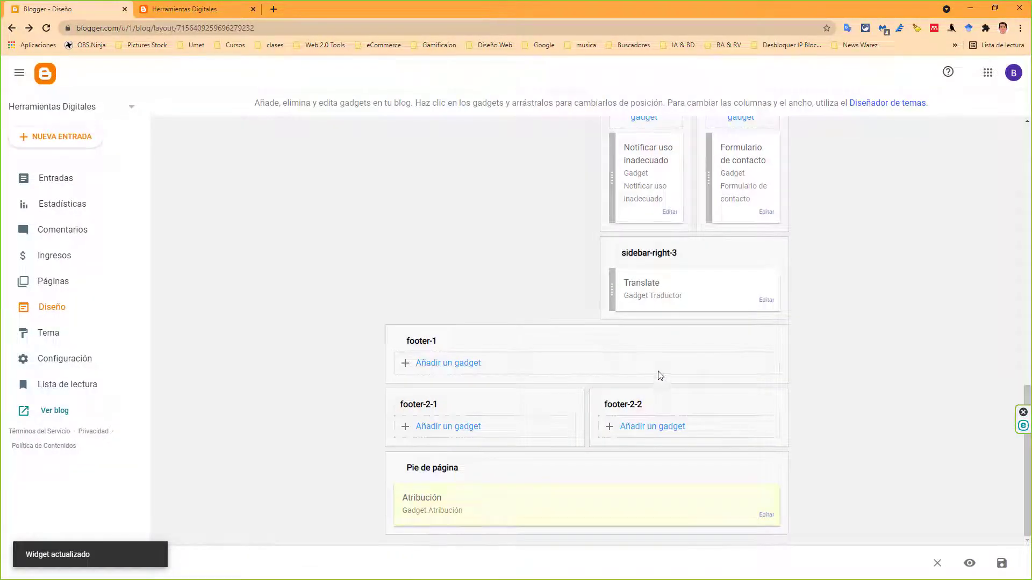
# Compare the layout with the public blog, and remove the Entrada destacada and Entradas populares gadgets from the Principal section
pyautogui.scroll(2, 665, 379)
pyautogui.scroll(3, 675, 258)
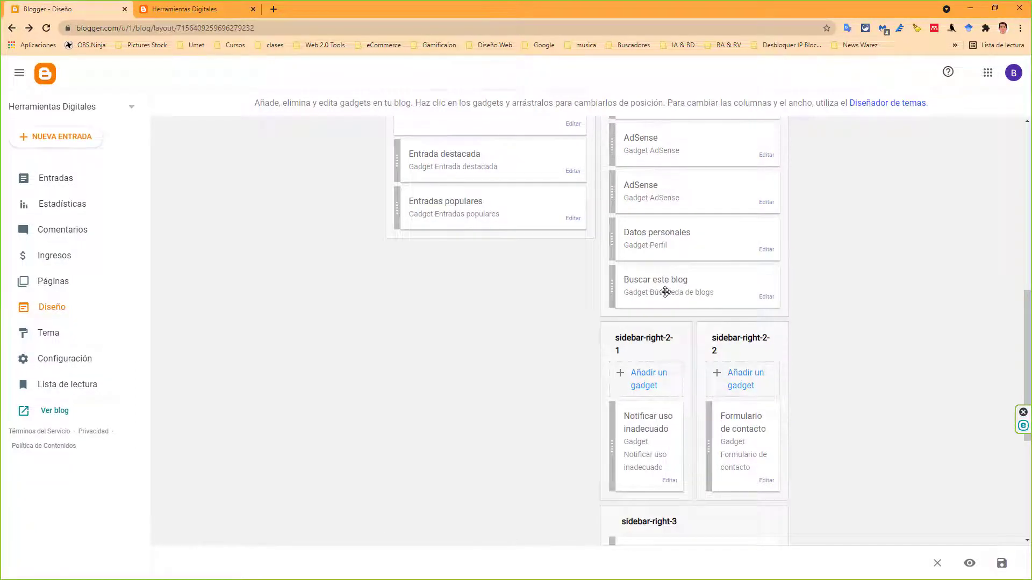
pyautogui.scroll(3, 665, 280)
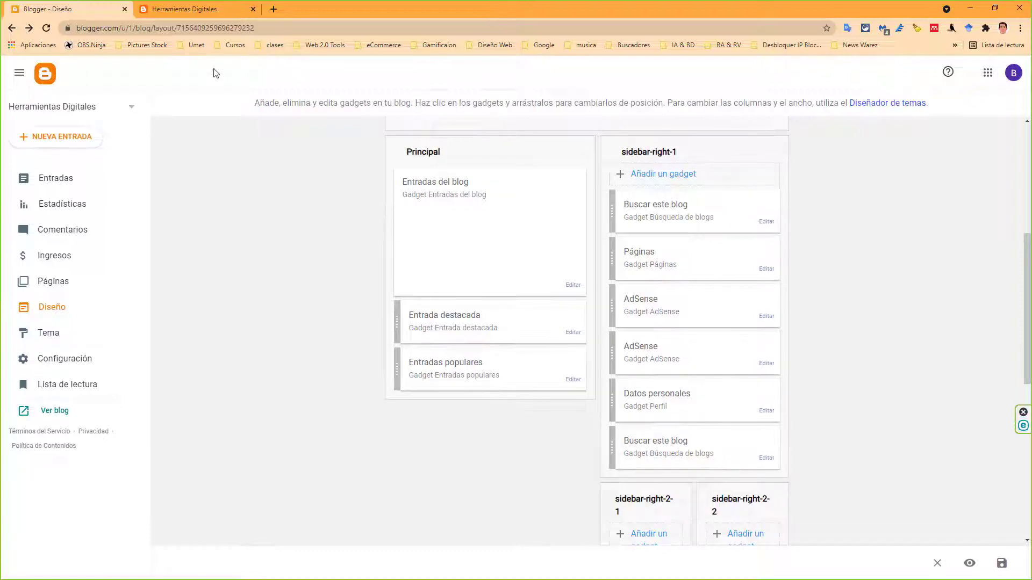
pyautogui.click(184, 11)
pyautogui.scroll(4, 412, 225)
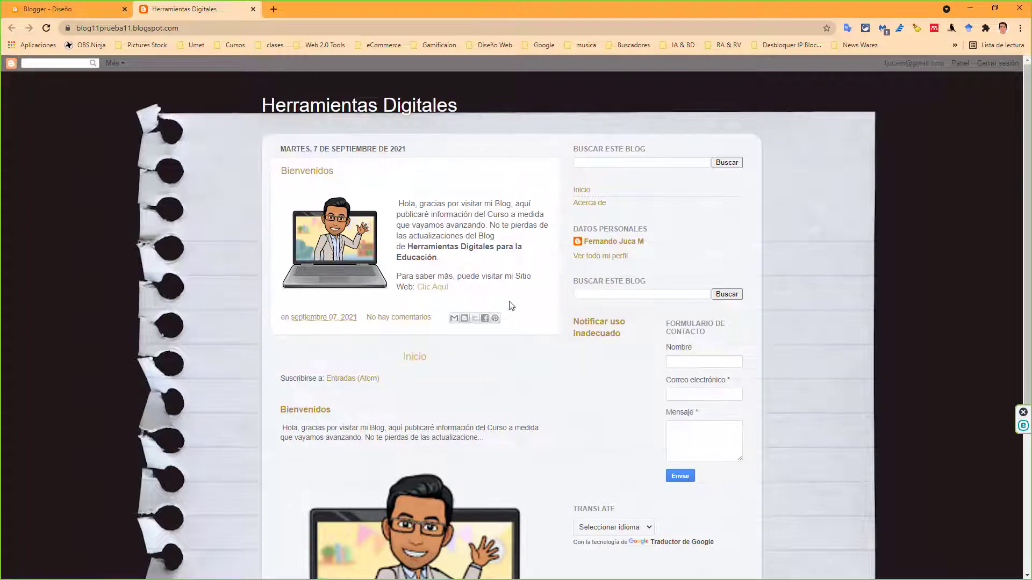
pyautogui.scroll(-3, 460, 369)
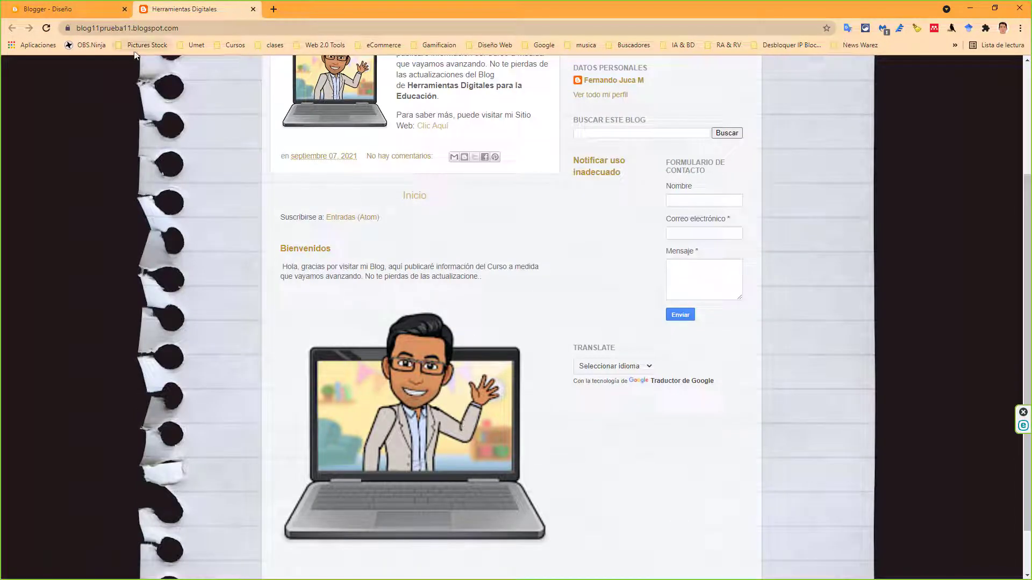
pyautogui.click(86, 7)
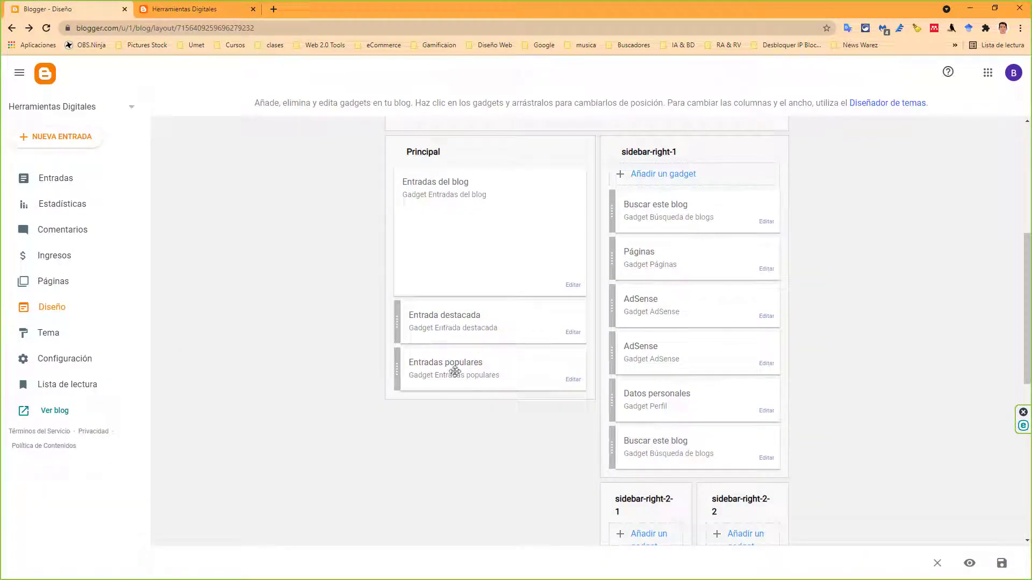
pyautogui.click(573, 334)
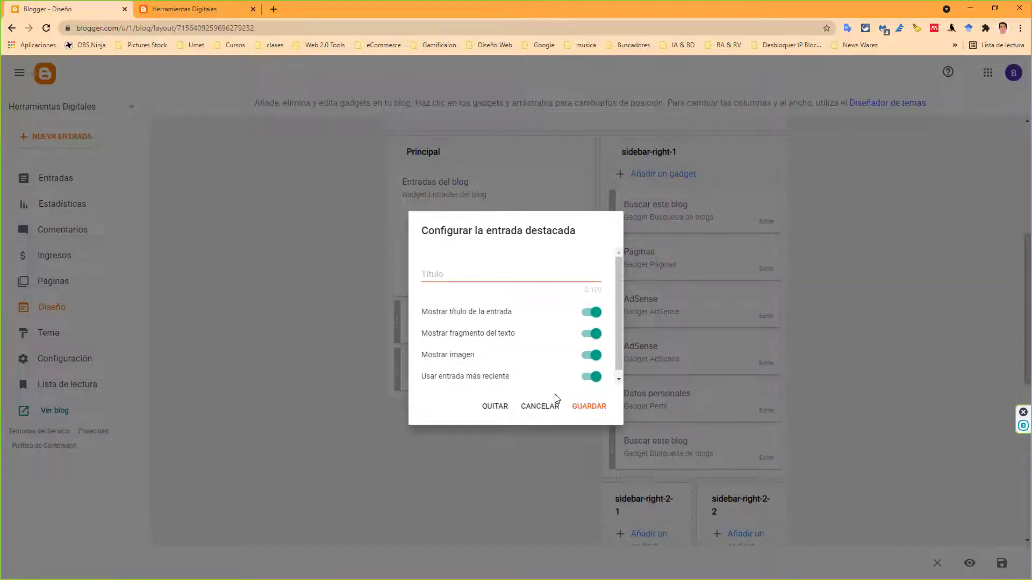
pyautogui.click(495, 407)
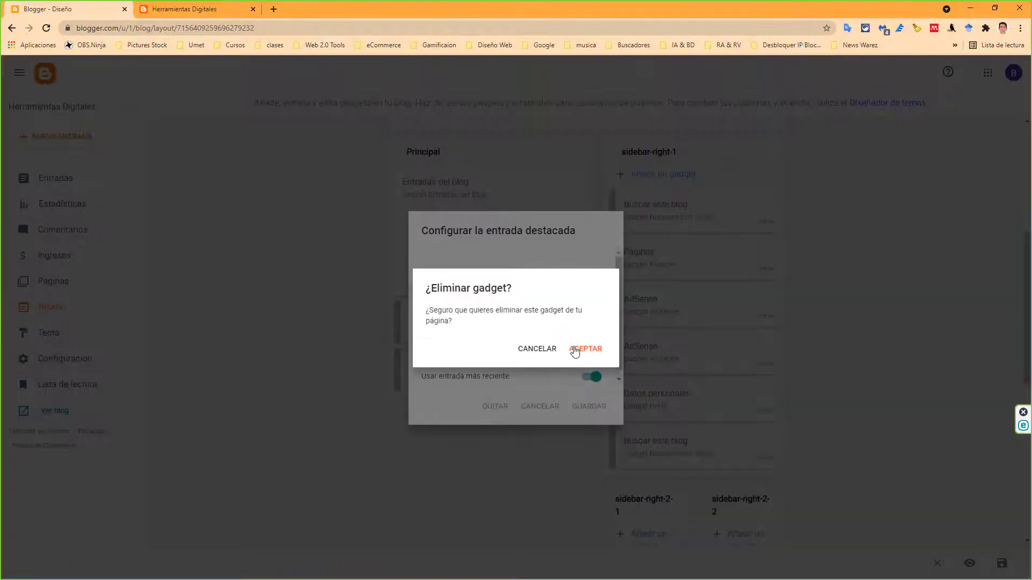
pyautogui.click(575, 348)
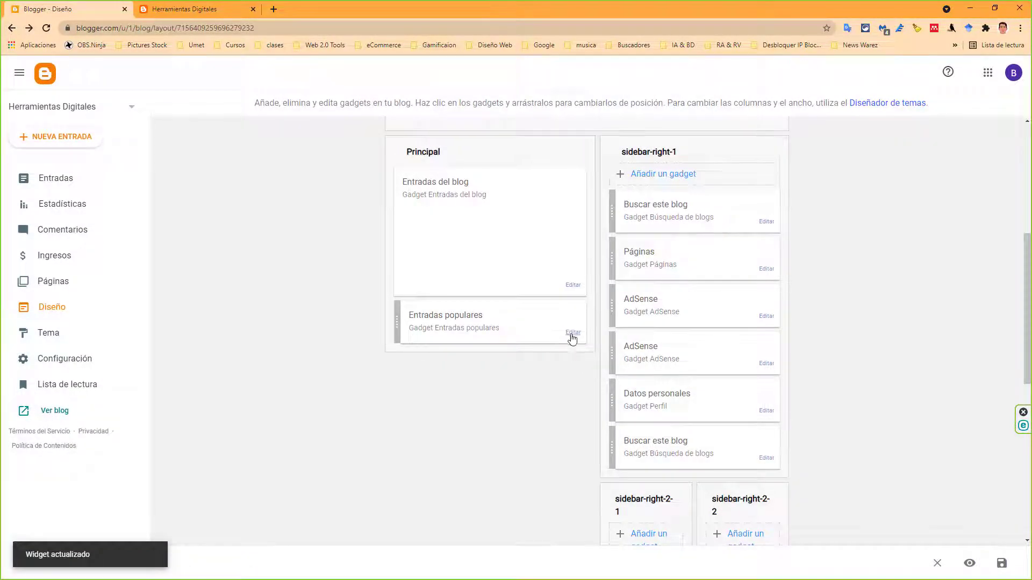
pyautogui.click(573, 334)
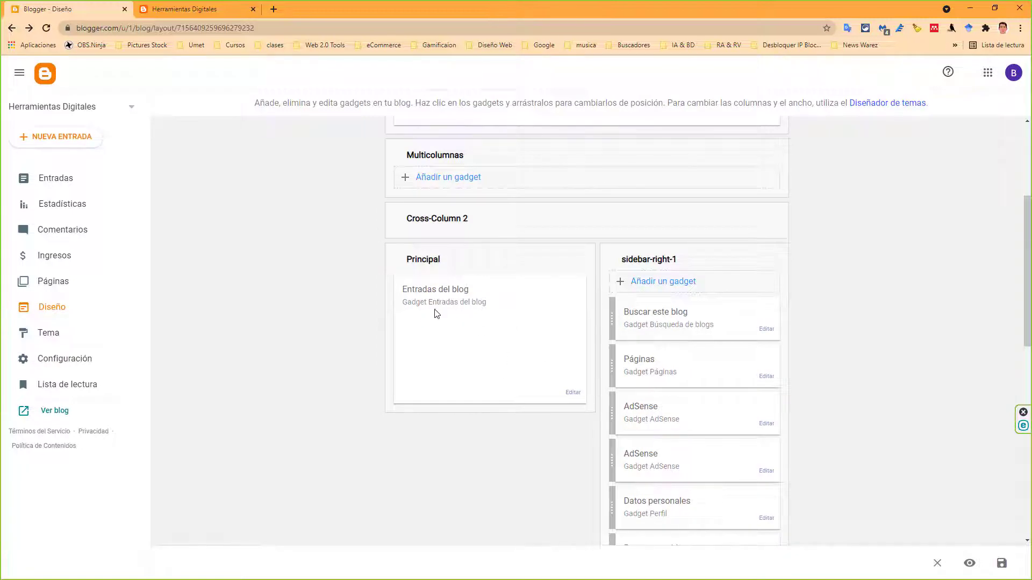
# Save the layout without the two post gadgets and reload the public blog to check its main column
pyautogui.scroll(3, 482, 315)
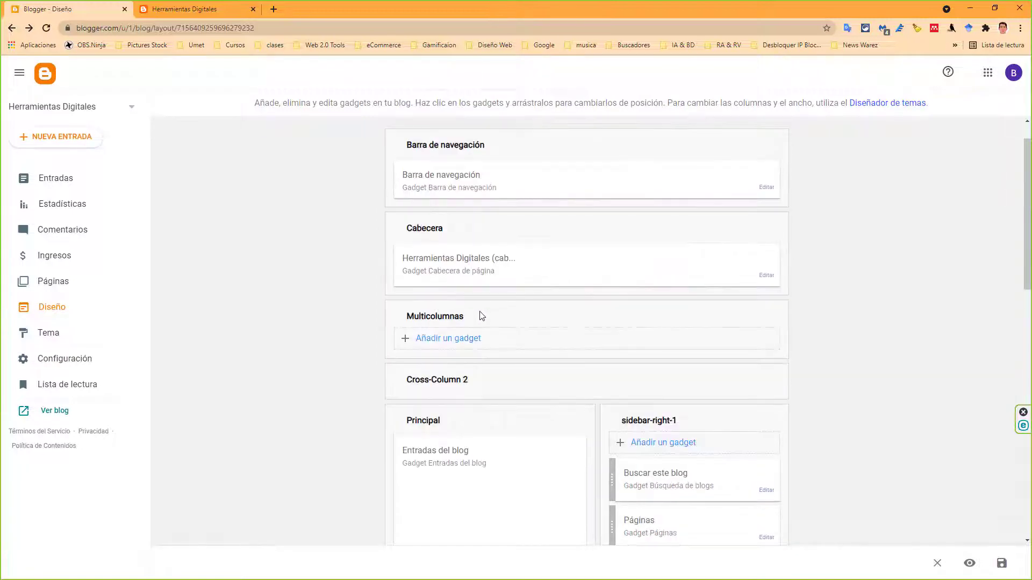
pyautogui.scroll(-4, 817, 465)
pyautogui.click(1001, 564)
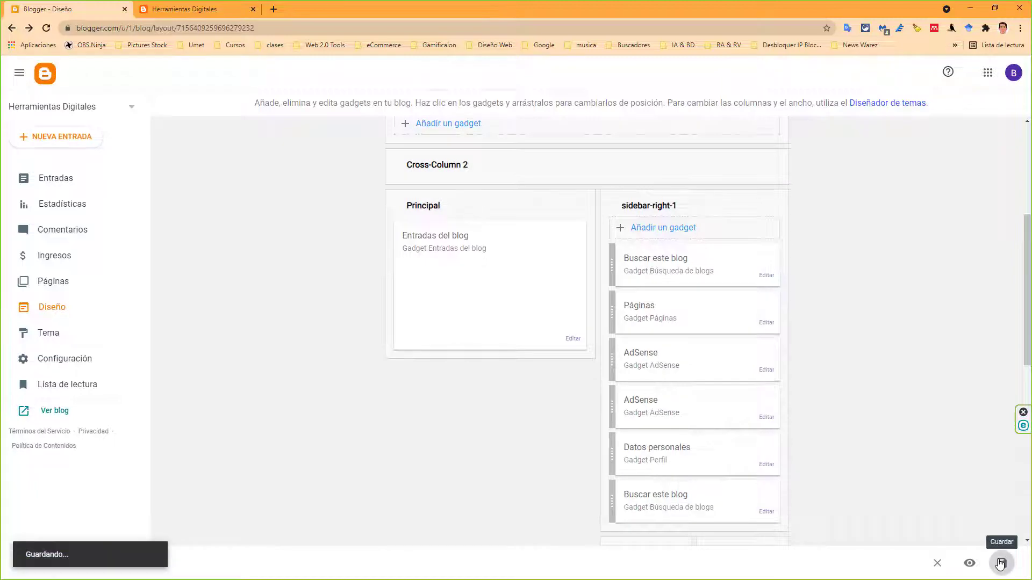
pyautogui.click(164, 5)
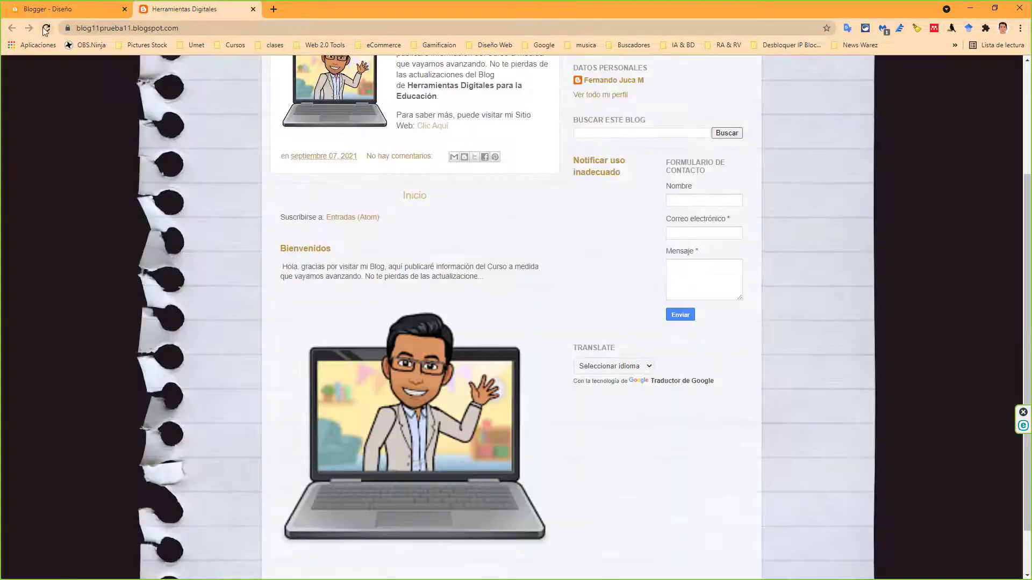
pyautogui.click(47, 29)
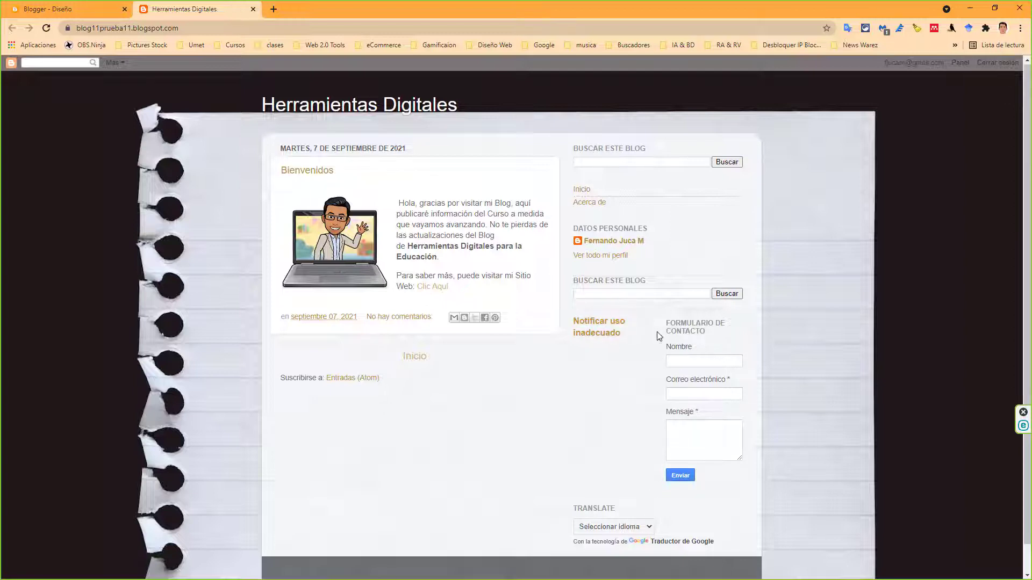
# Remove the Notificar uso inadecuado gadget from the sidebar-right-2-1 section of the layout
pyautogui.click(43, 10)
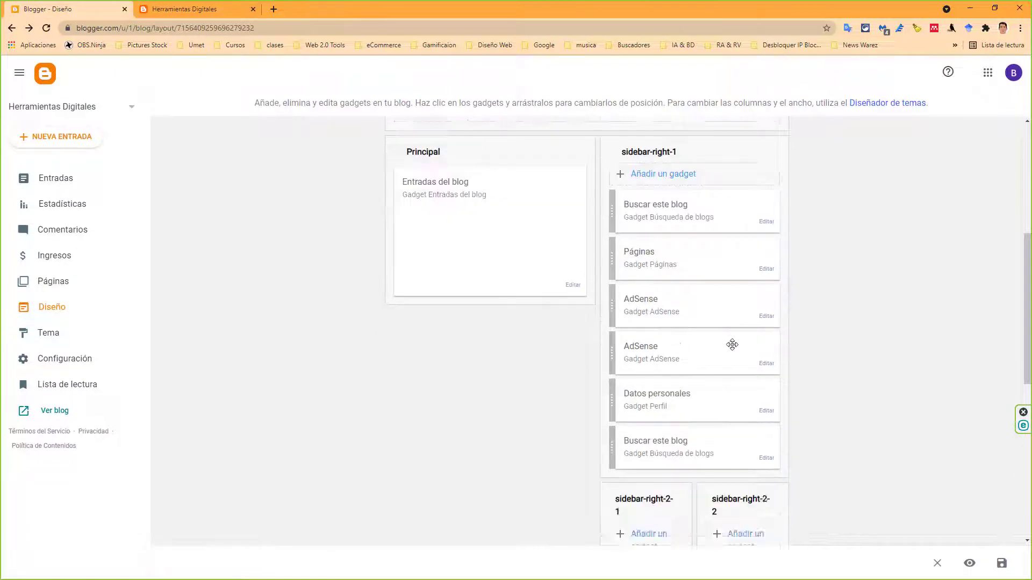
pyautogui.scroll(-4, 732, 344)
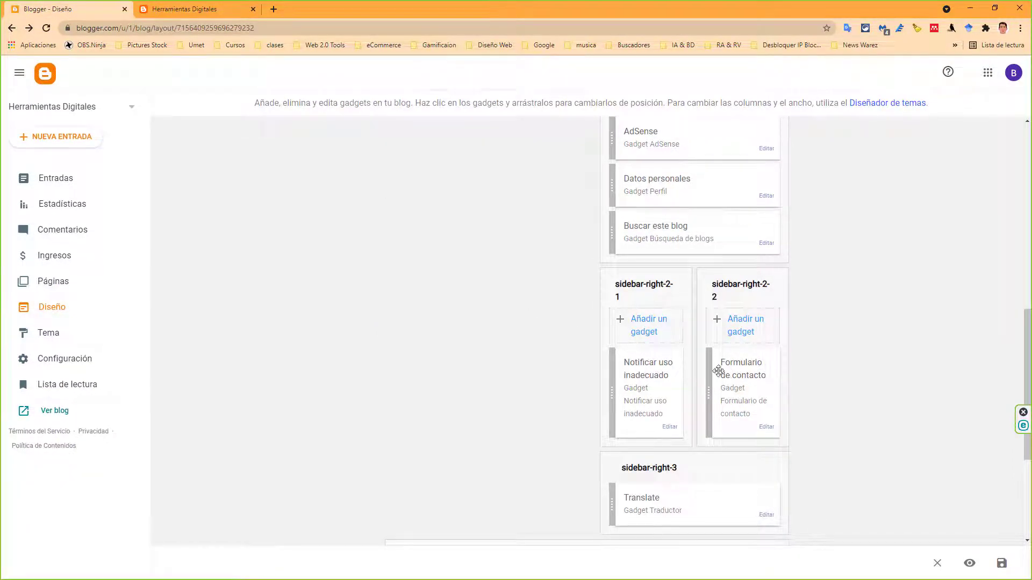
pyautogui.click(669, 428)
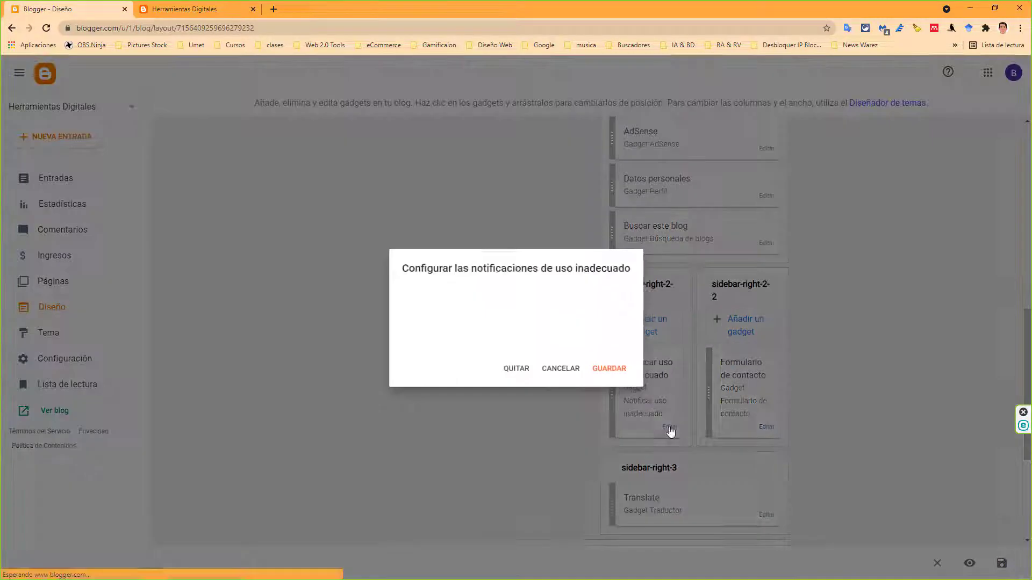
pyautogui.click(515, 369)
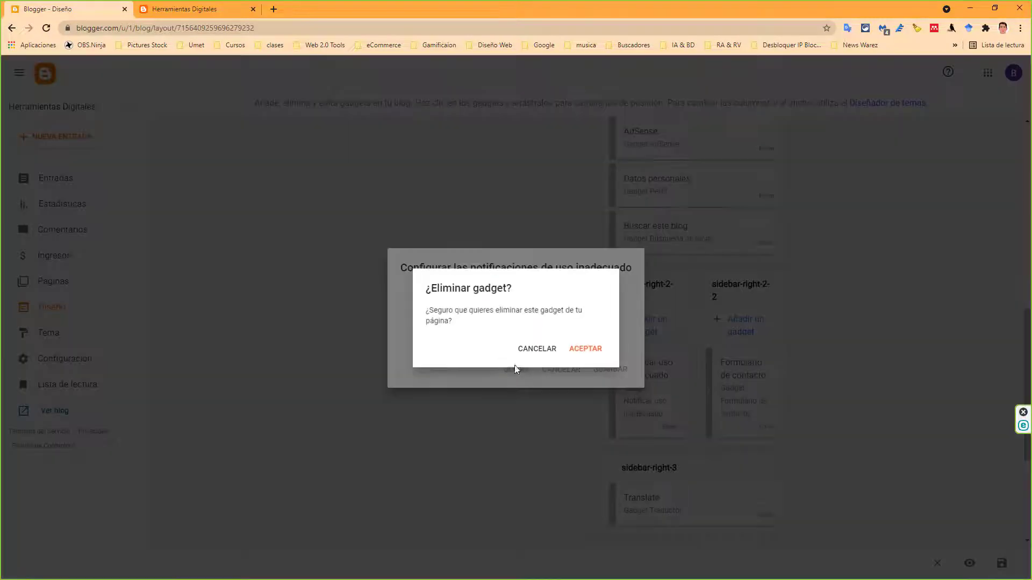
pyautogui.click(588, 349)
# Move the Formulario de contacto and Translate gadgets to the end of the sidebar-right-1 section, below Buscar este blog
pyautogui.moveTo(710, 361); pyautogui.dragTo(673, 271)
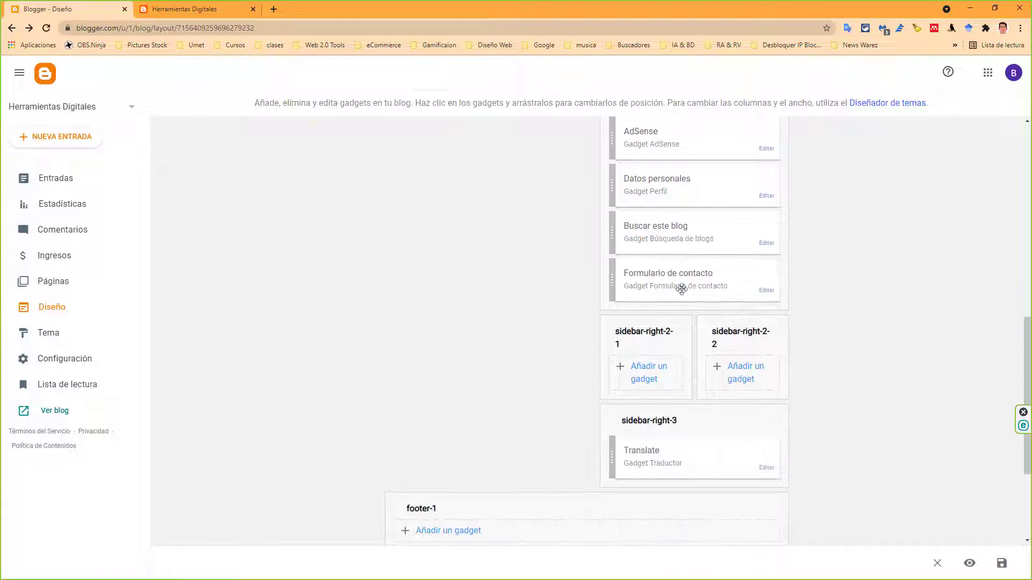
pyautogui.moveTo(615, 449); pyautogui.dragTo(616, 315)
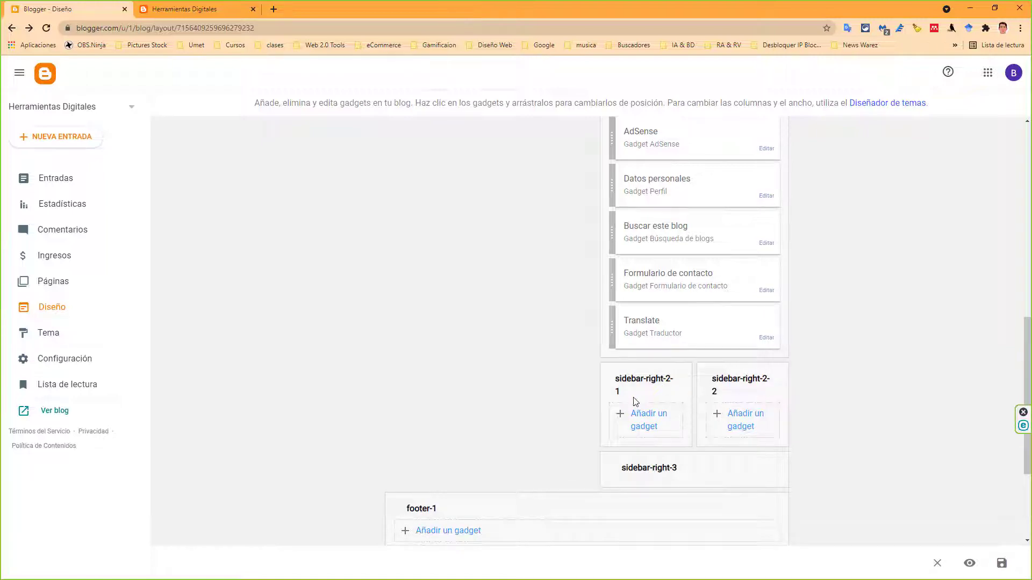
pyautogui.scroll(-3, 684, 428)
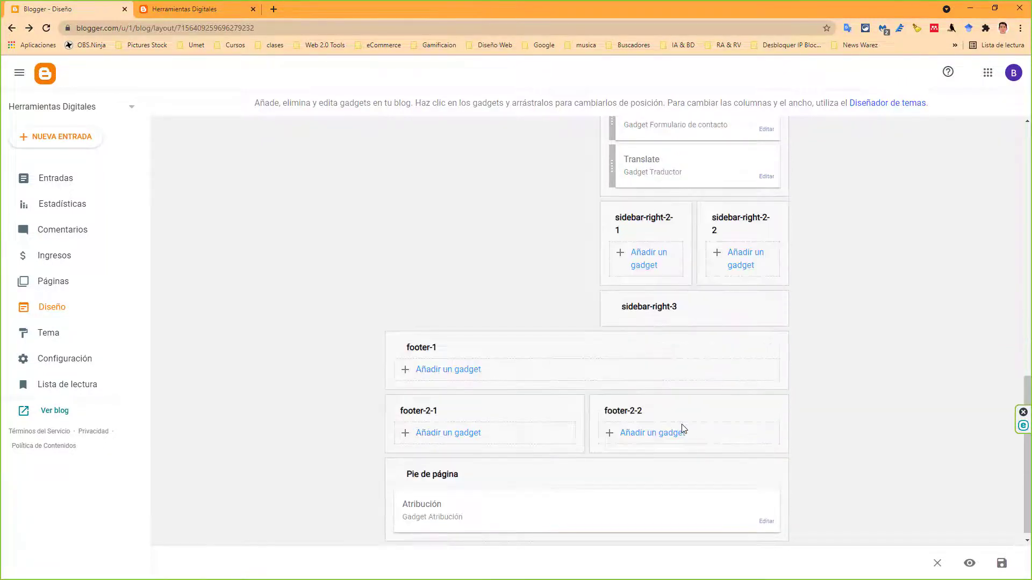
# Save the rearranged sidebar layout and reload the public blog to check the sidebar
pyautogui.scroll(10, 684, 428)
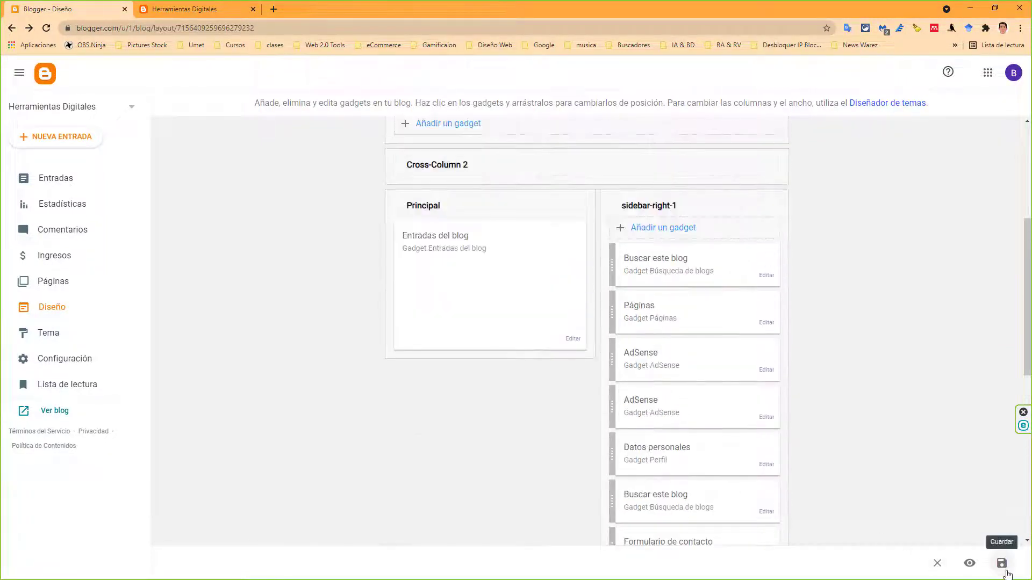
pyautogui.click(1002, 563)
pyautogui.scroll(5, 555, 347)
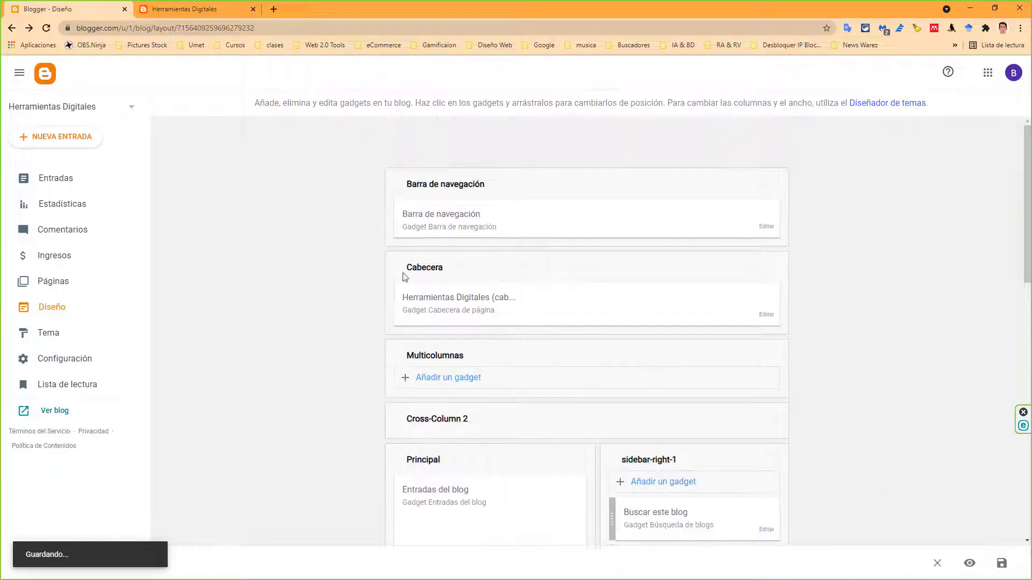
pyautogui.click(170, 6)
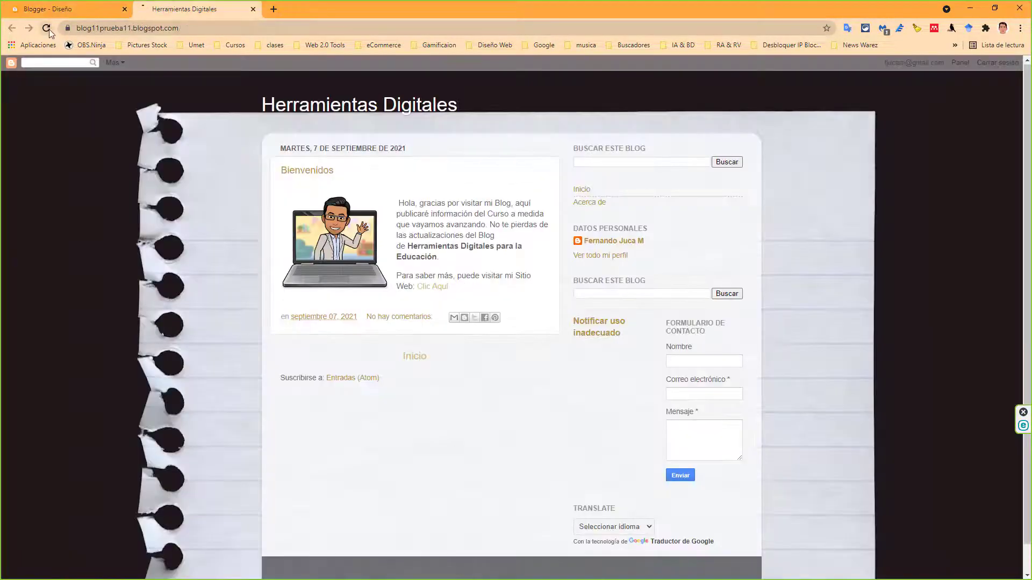
pyautogui.click(47, 29)
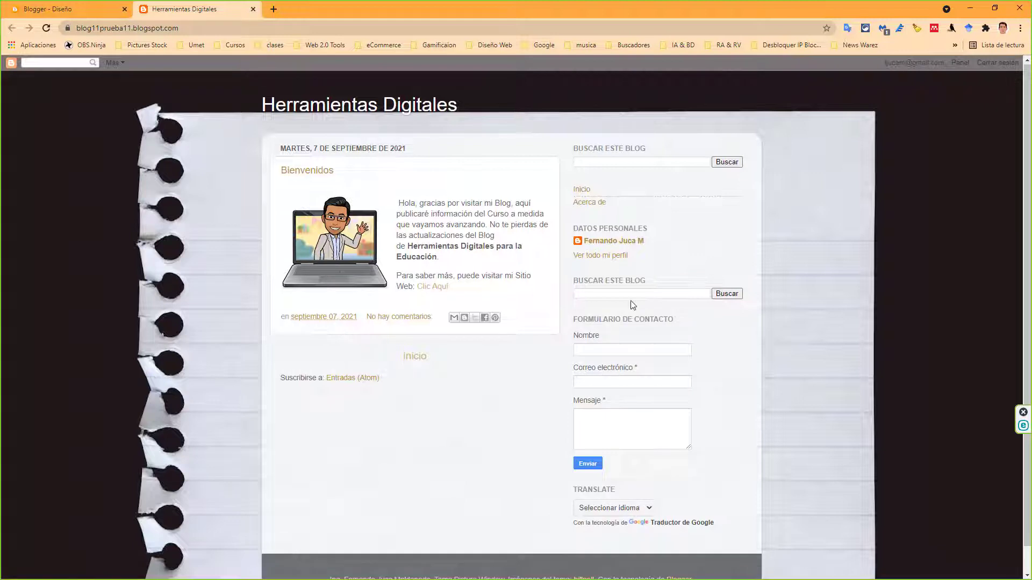
# Add a Páginas gadget to the Multicolumnas section of the blog layout and clear its title
pyautogui.hotkey('ctrl', 'Tab')
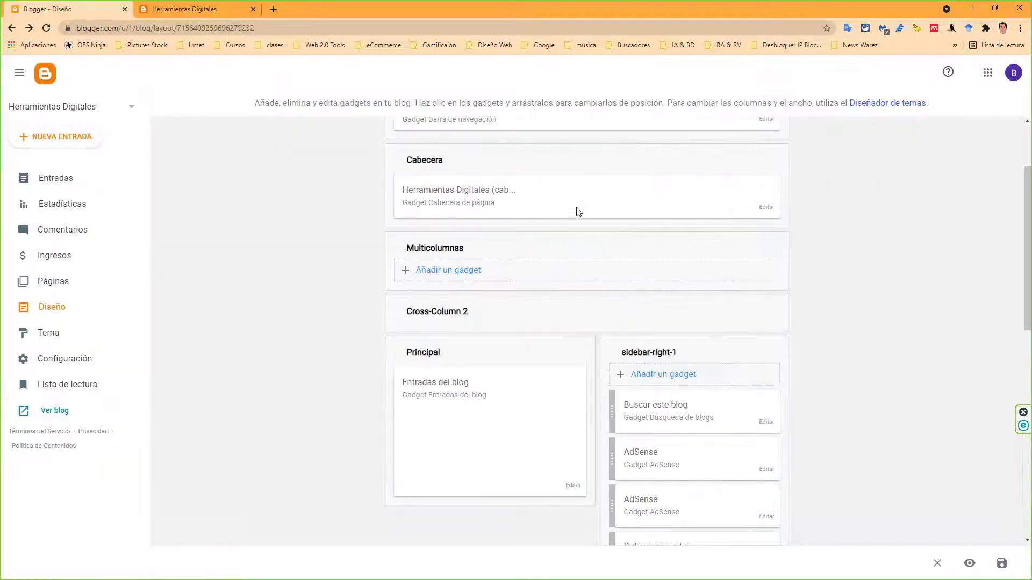
pyautogui.click(439, 270)
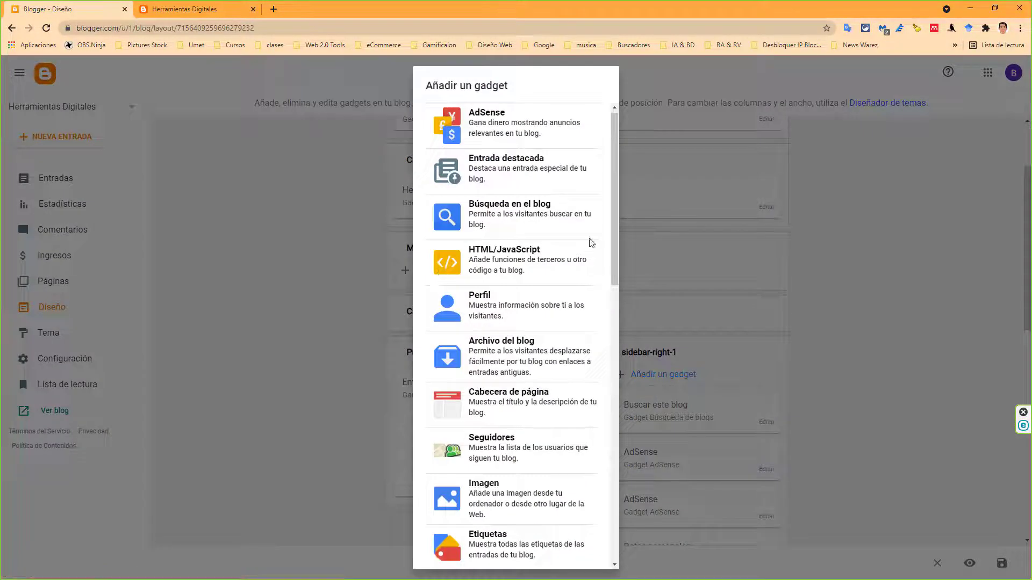
pyautogui.moveTo(616, 179); pyautogui.dragTo(606, 281)
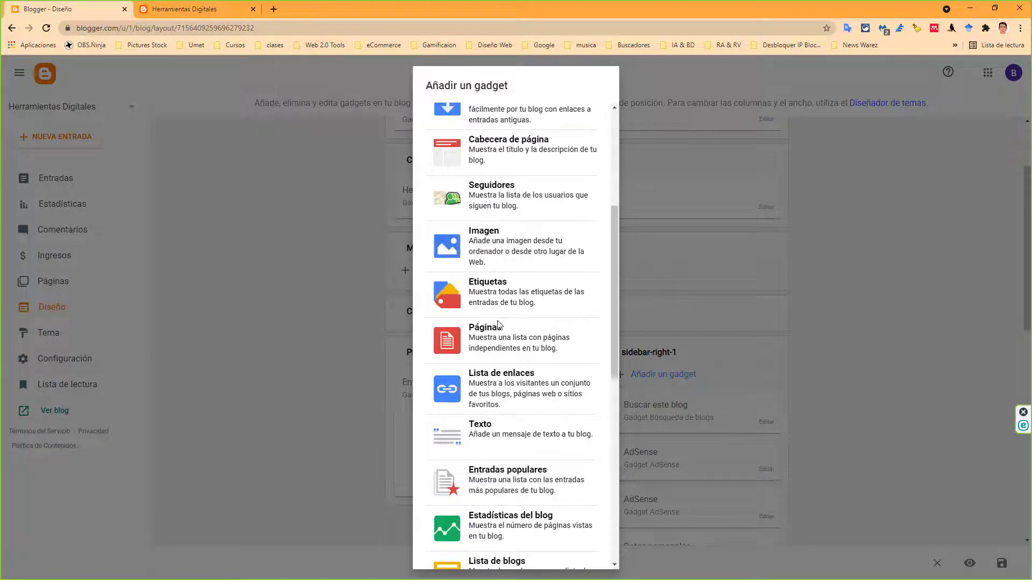
pyautogui.click(486, 335)
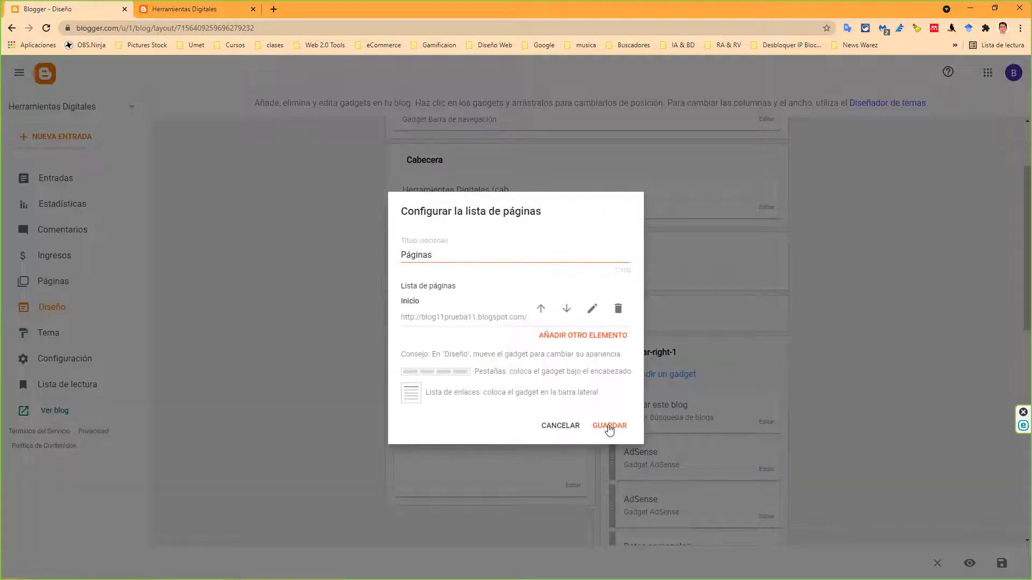
pyautogui.moveTo(458, 256); pyautogui.dragTo(401, 254)
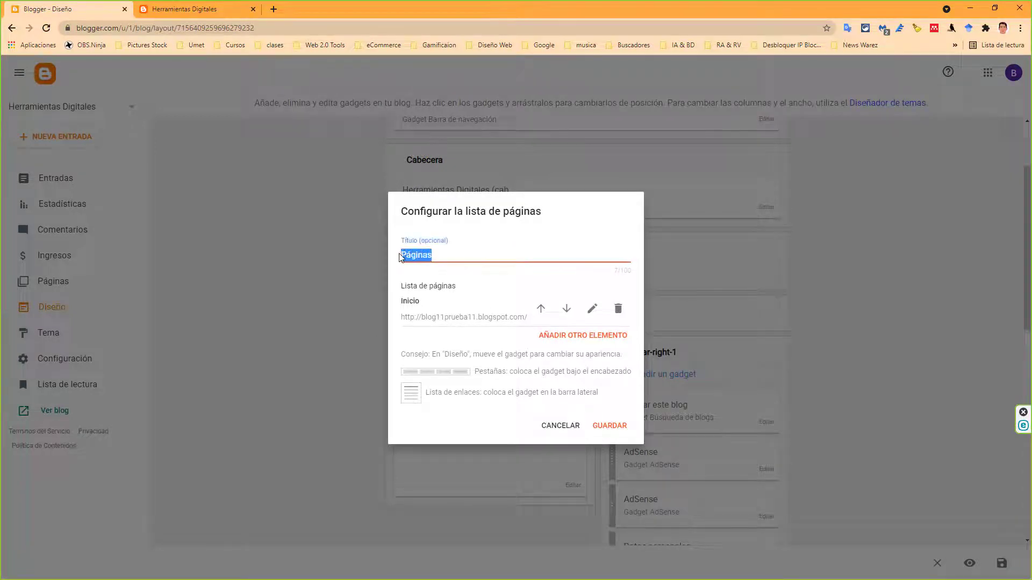
pyautogui.press('BackSpace')
# Add the Acerca de page to the gadget's page list and save the gadget
pyautogui.click(601, 340)
pyautogui.click(469, 223)
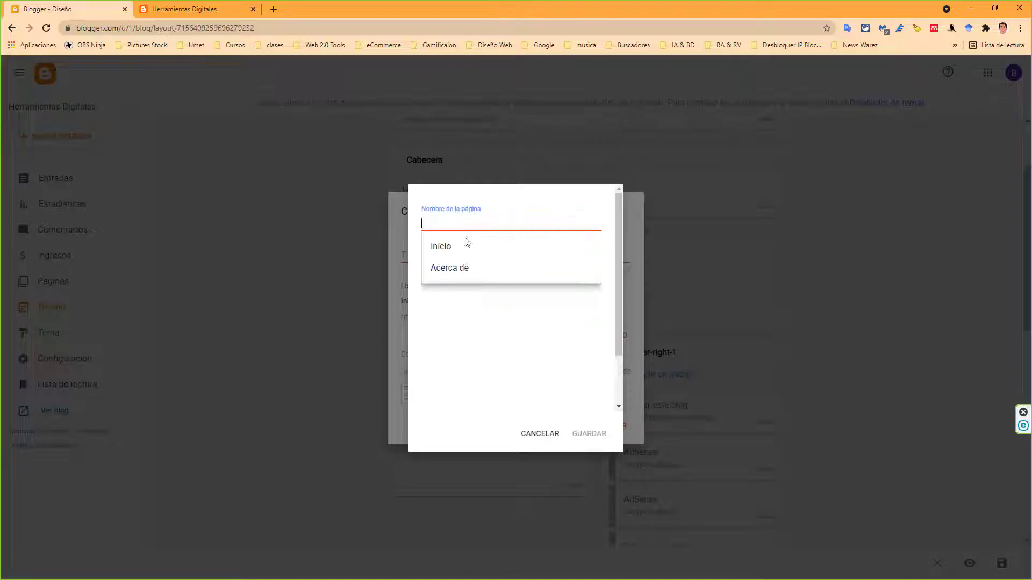
pyautogui.click(454, 267)
pyautogui.click(590, 435)
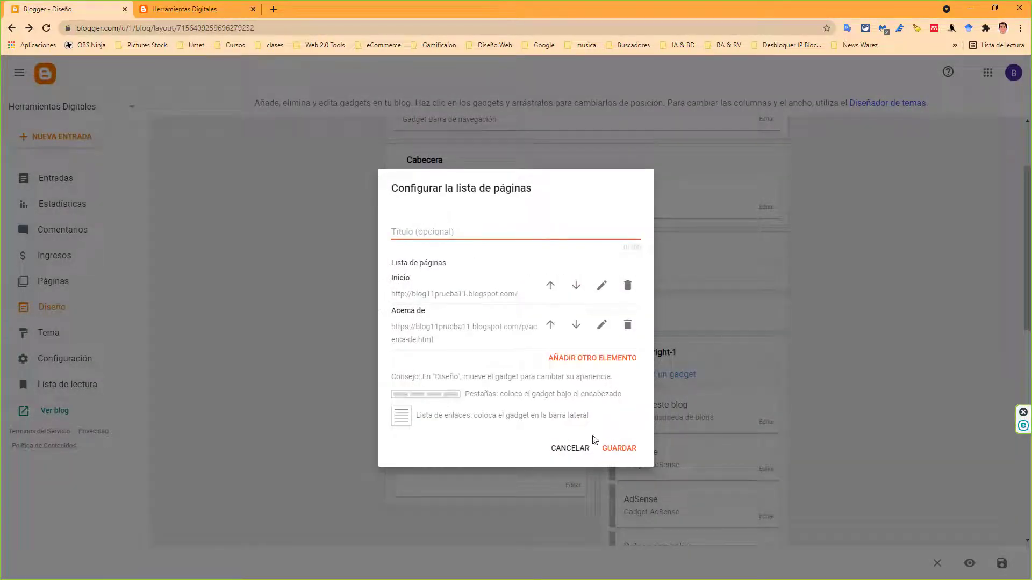
pyautogui.click(629, 452)
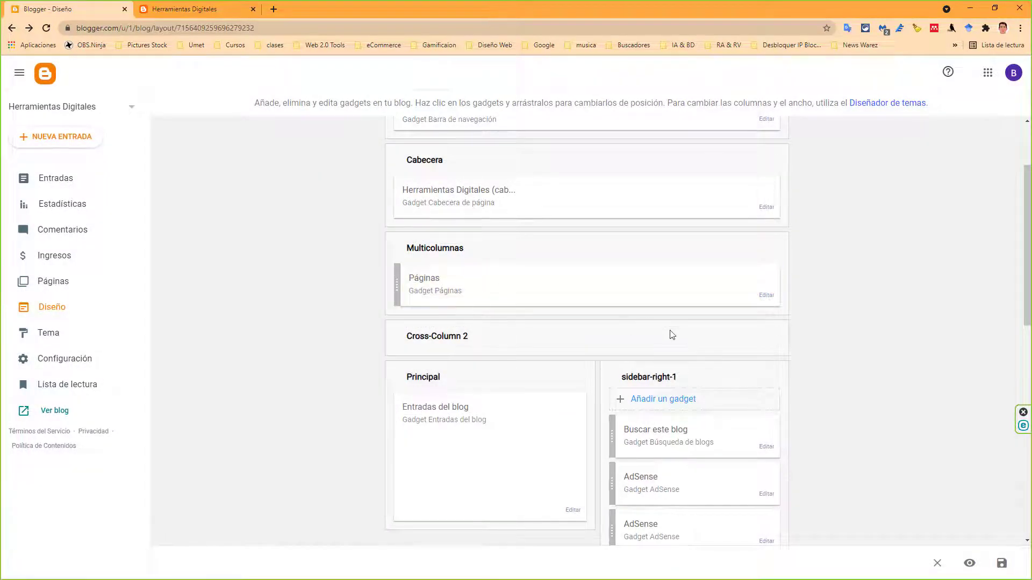
# Remove both AdSense gadgets from the sidebar-right-1 section of the layout
pyautogui.scroll(-3, 758, 358)
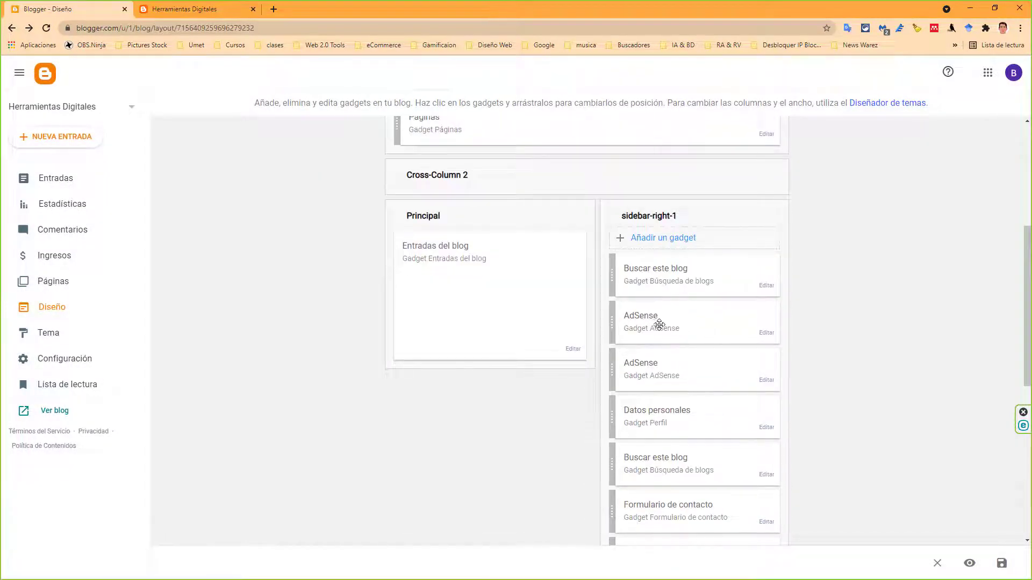
pyautogui.click(767, 335)
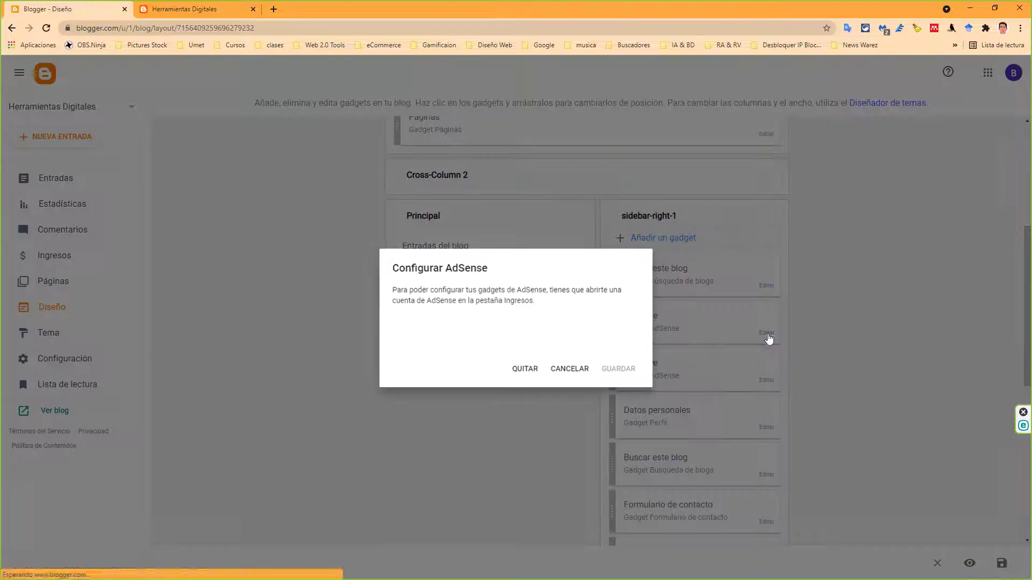
pyautogui.click(525, 368)
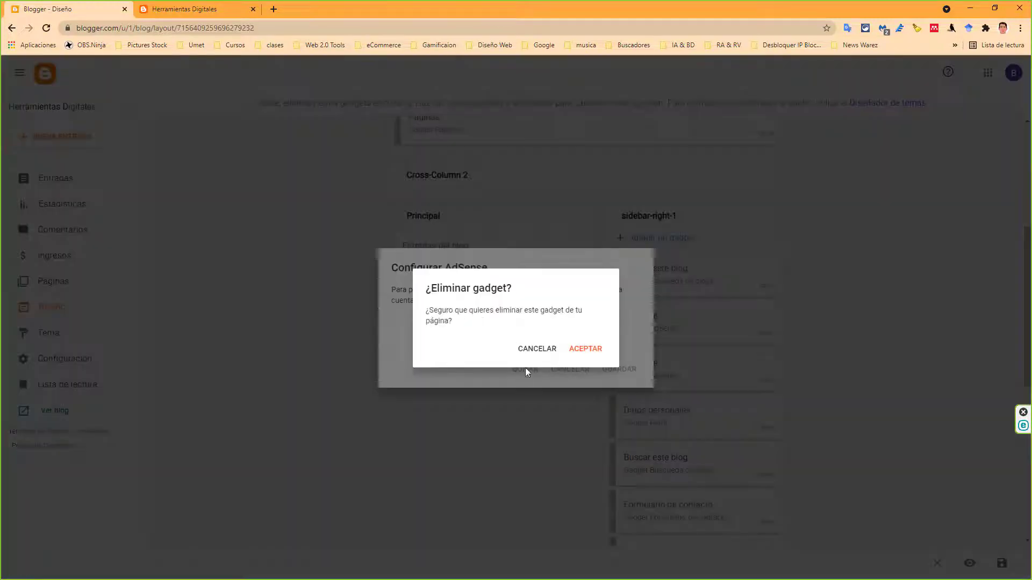
pyautogui.click(582, 351)
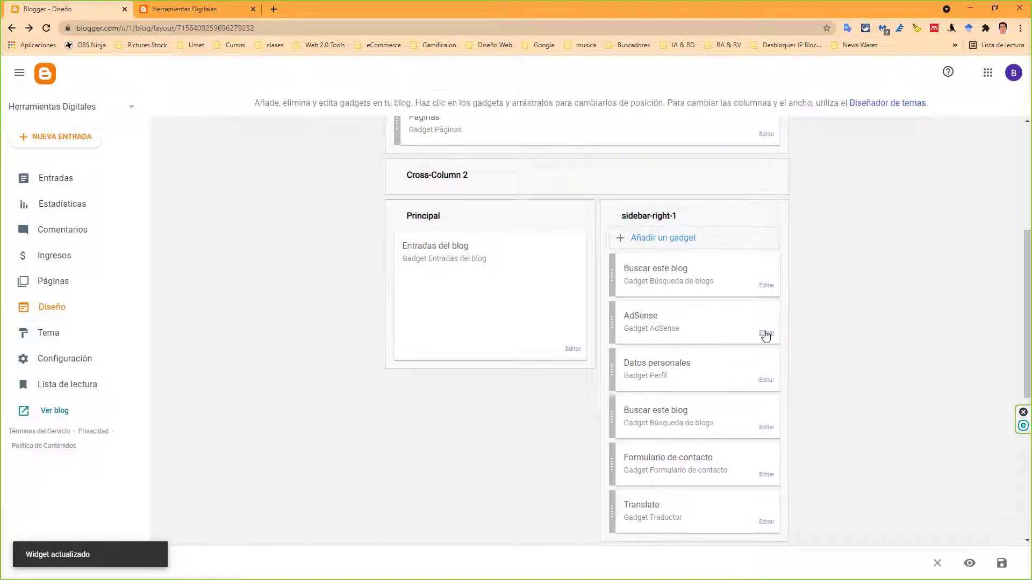
pyautogui.click(766, 334)
pyautogui.click(519, 369)
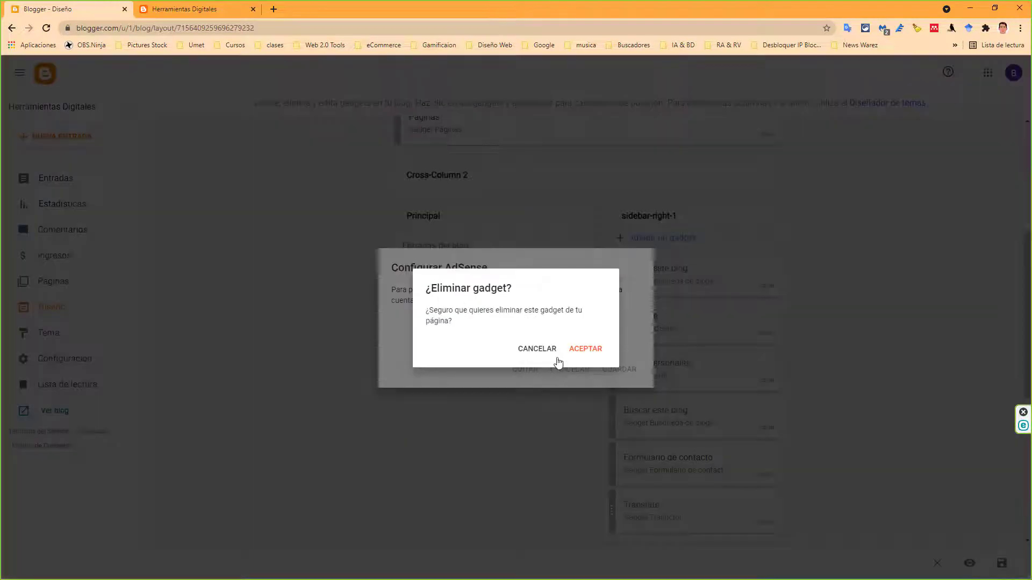
pyautogui.click(584, 352)
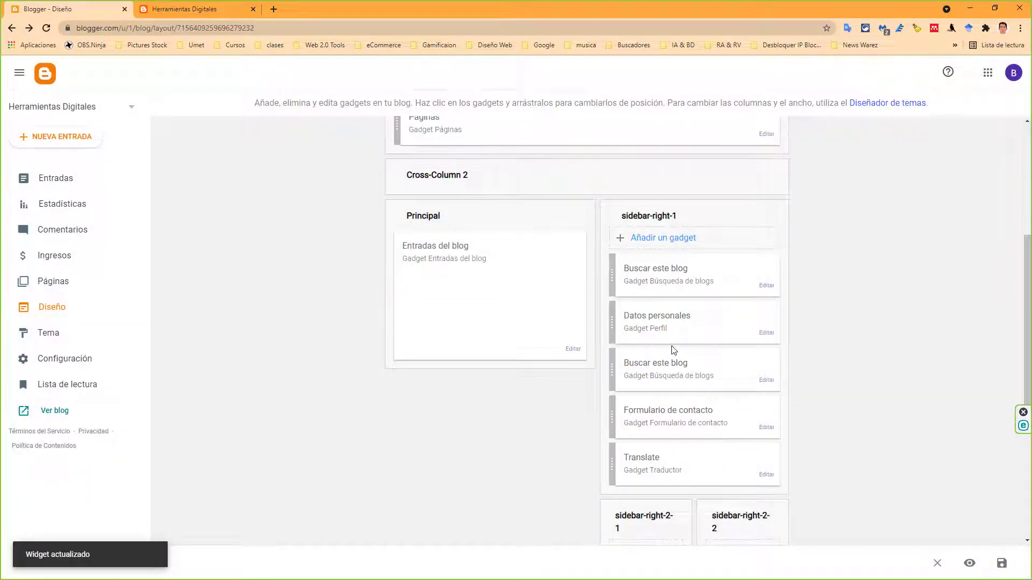
# Save the layout and reload the public blog to check the page tabs and sidebar
pyautogui.scroll(1, 586, 241)
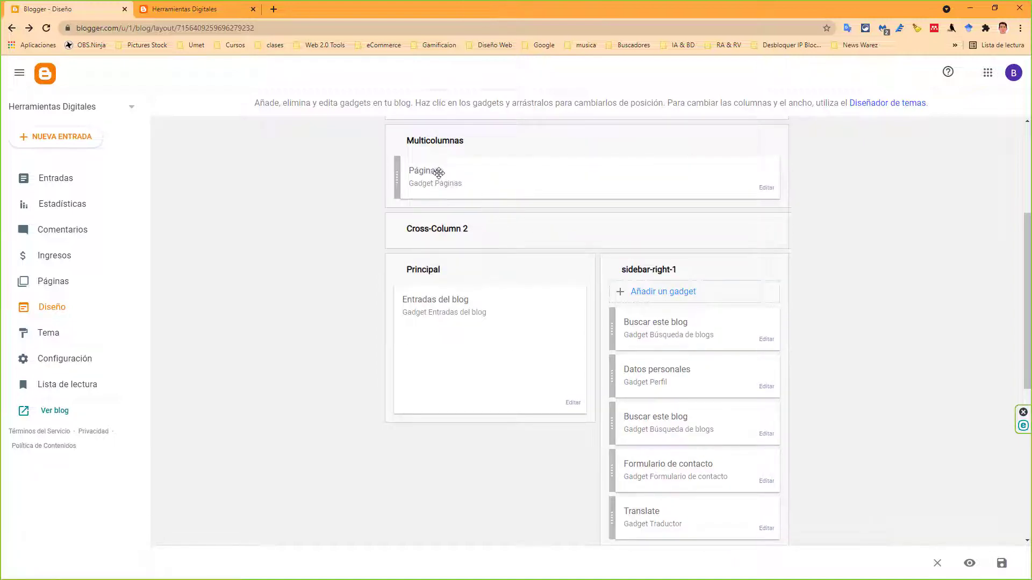
pyautogui.scroll(-2, 696, 285)
pyautogui.scroll(1, 666, 258)
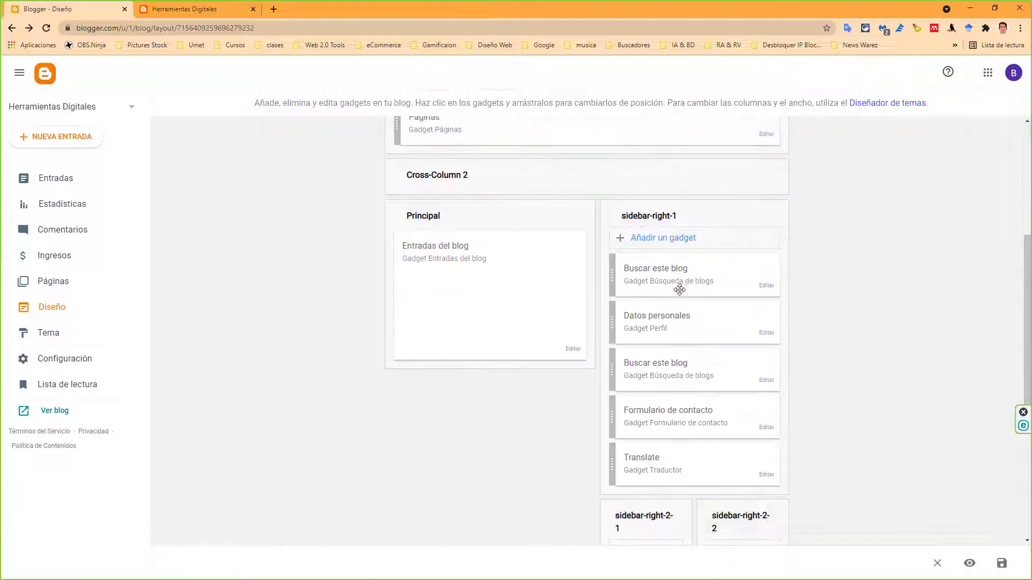
pyautogui.scroll(-4, 672, 306)
pyautogui.scroll(-1, 691, 380)
pyautogui.scroll(3, 694, 381)
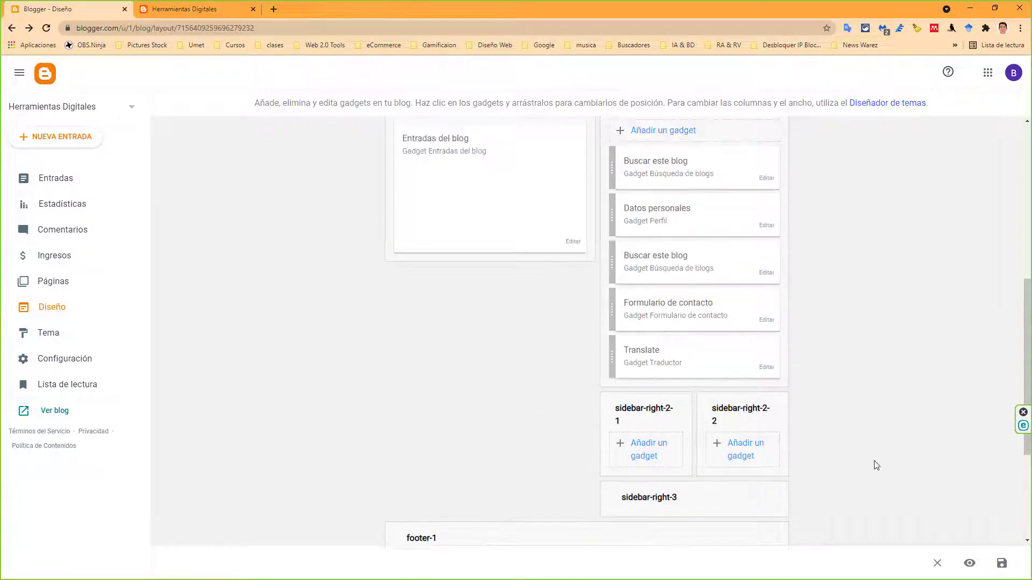
pyautogui.click(1002, 563)
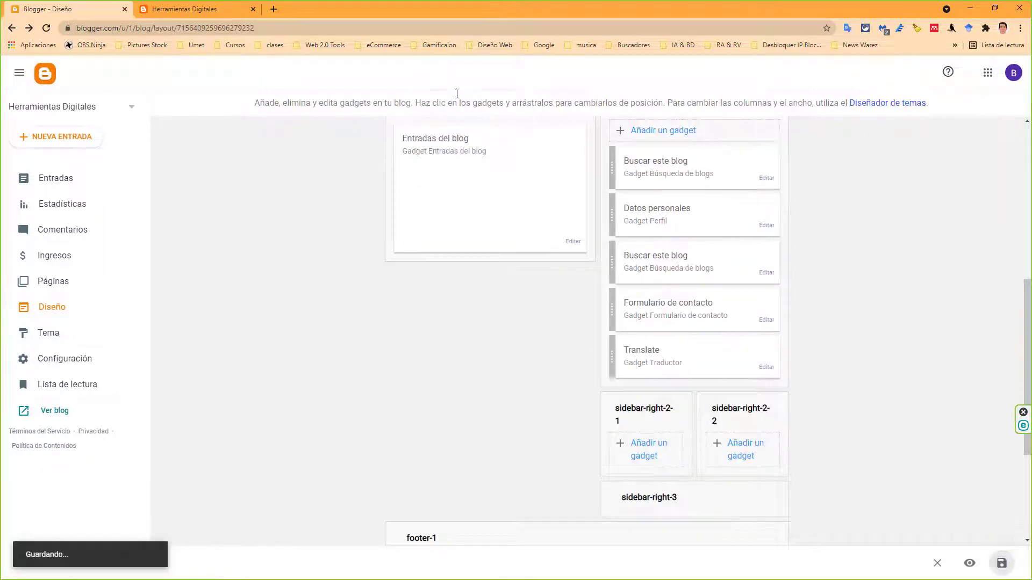
pyautogui.click(191, 9)
pyautogui.click(47, 28)
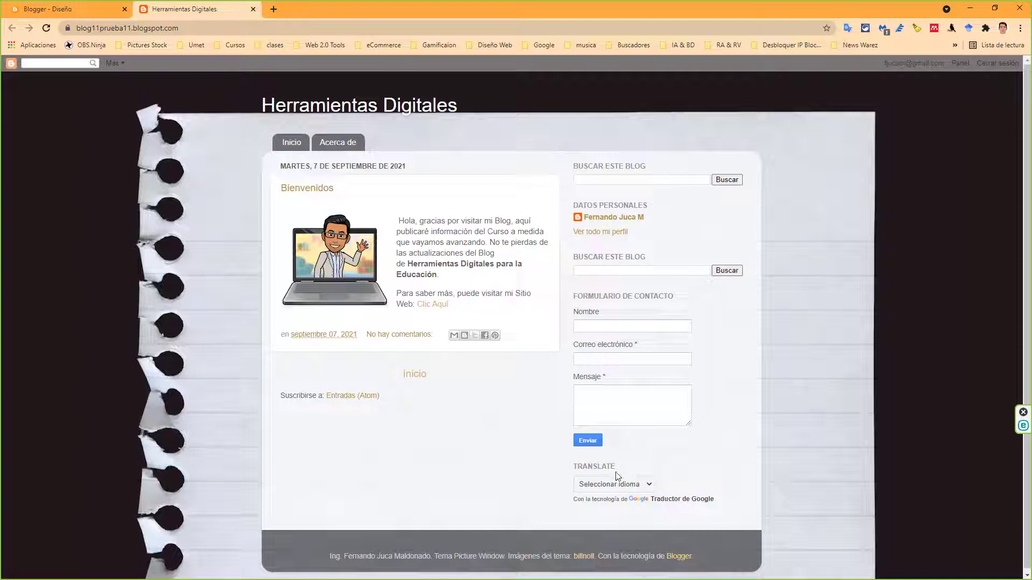
# Examine the Translate language selector and the footer attribution on the public blog
pyautogui.click(647, 488)
pyautogui.click(647, 488)
pyautogui.click(422, 420)
pyautogui.moveTo(424, 554); pyautogui.dragTo(345, 555)
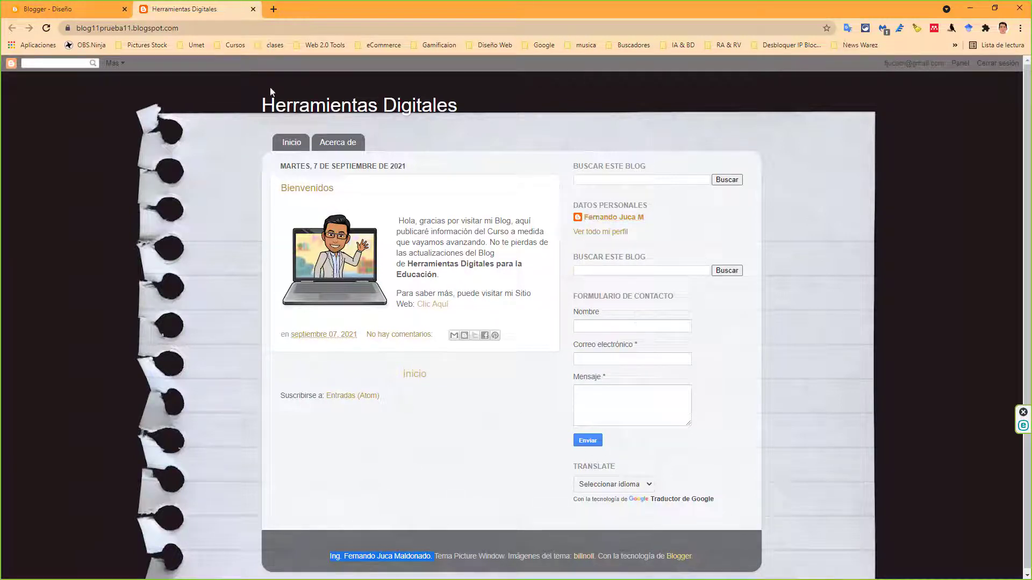
# Remove the Datos personales gadget and the second Buscar este blog gadget from sidebar-right-1, saving and checking the public blog
pyautogui.click(79, 12)
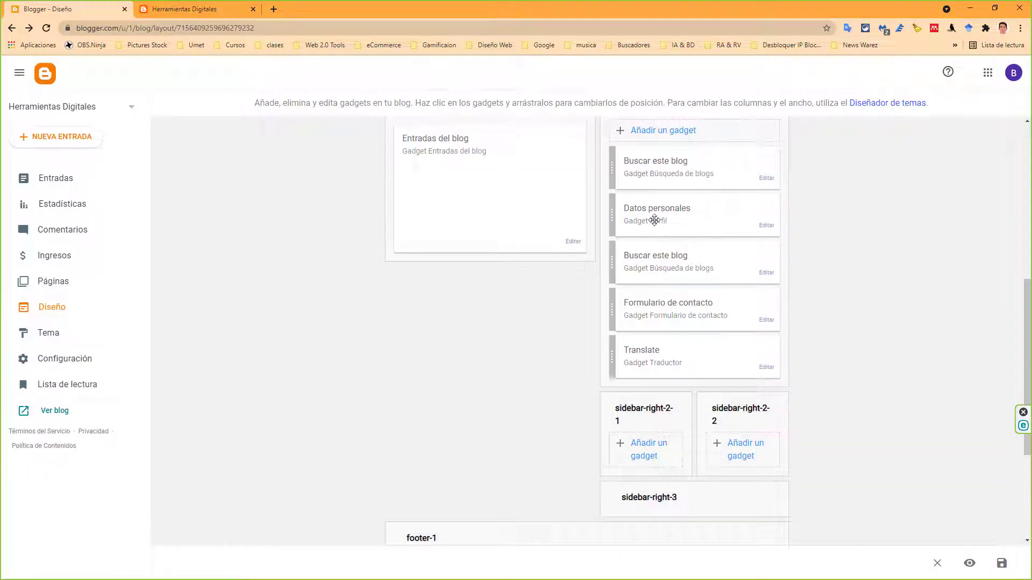
pyautogui.click(769, 226)
pyautogui.click(498, 387)
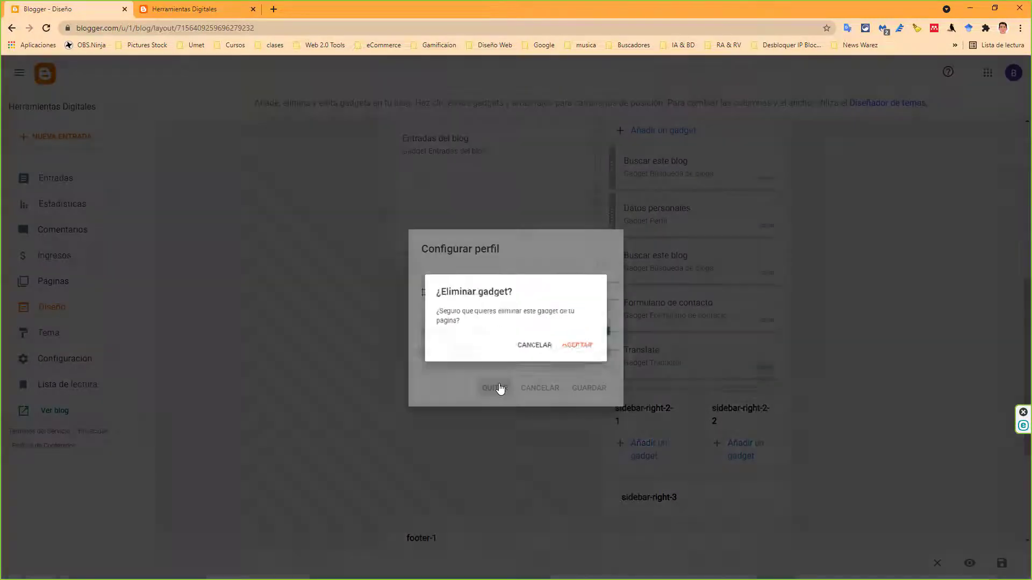
pyautogui.click(587, 351)
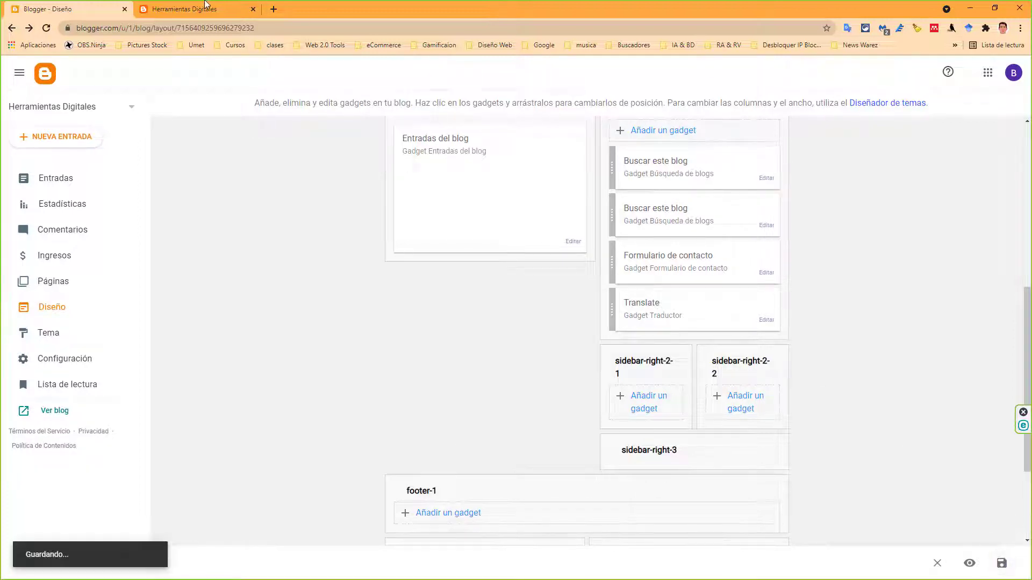
pyautogui.click(184, 9)
pyautogui.click(46, 28)
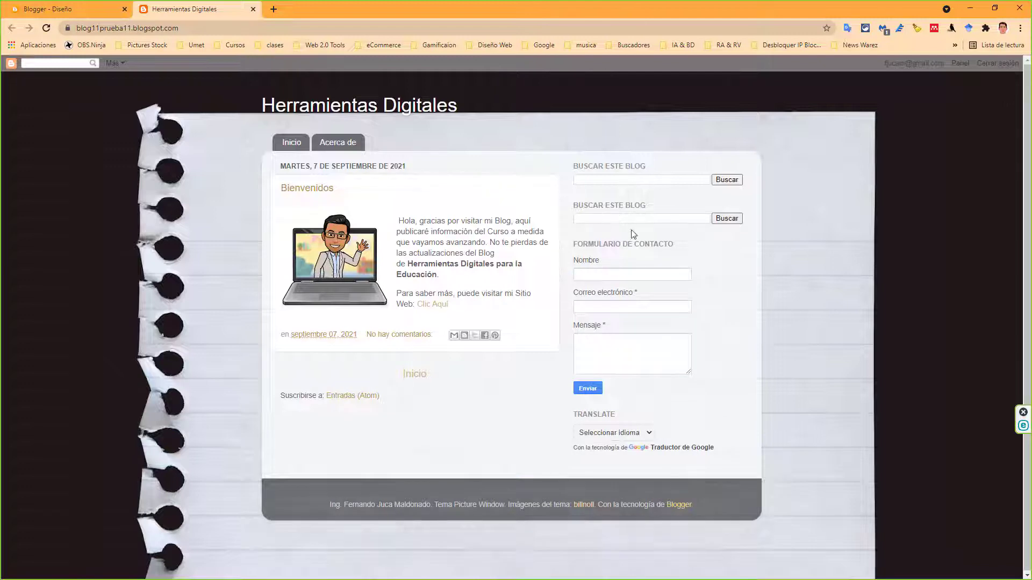
pyautogui.click(99, 9)
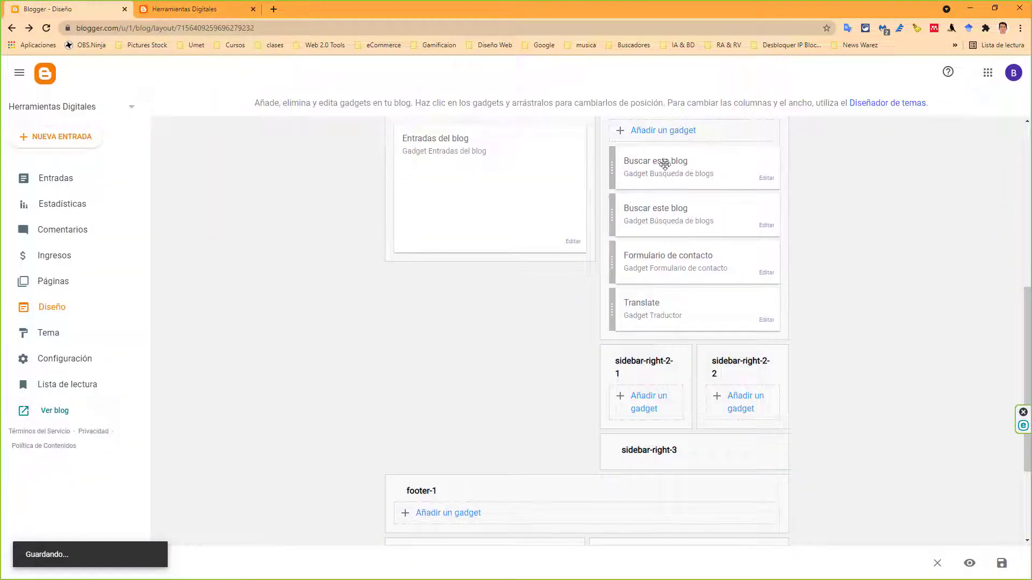
pyautogui.click(771, 229)
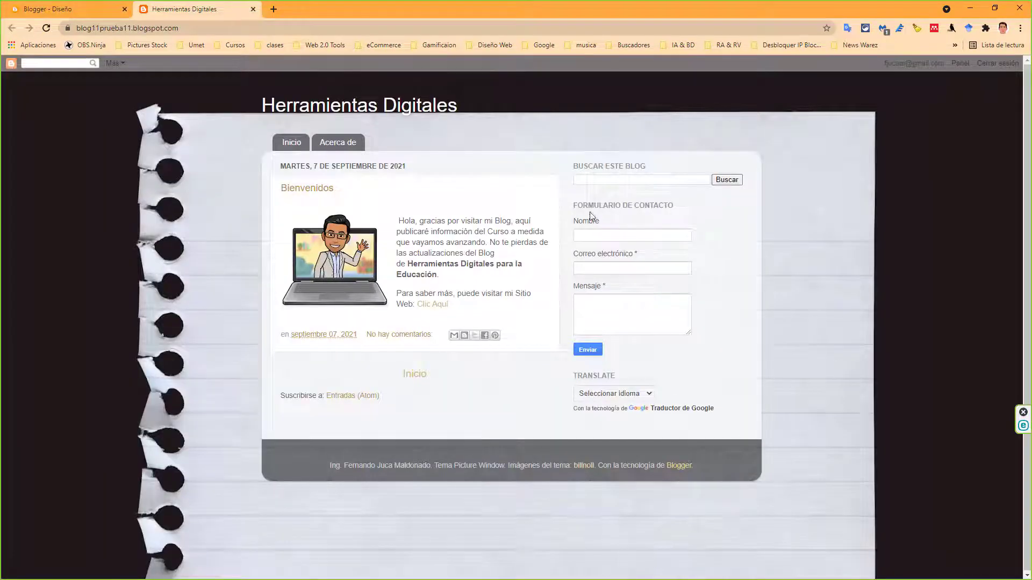
# Test the Translate gadget on the public blog by switching the language to bielorruso and back to español
pyautogui.click(625, 393)
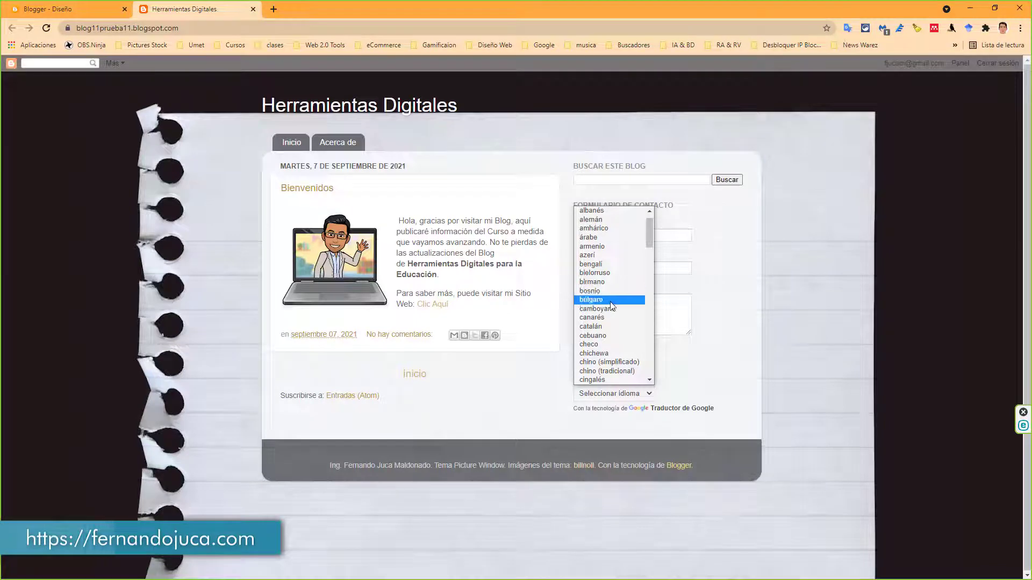
pyautogui.click(608, 274)
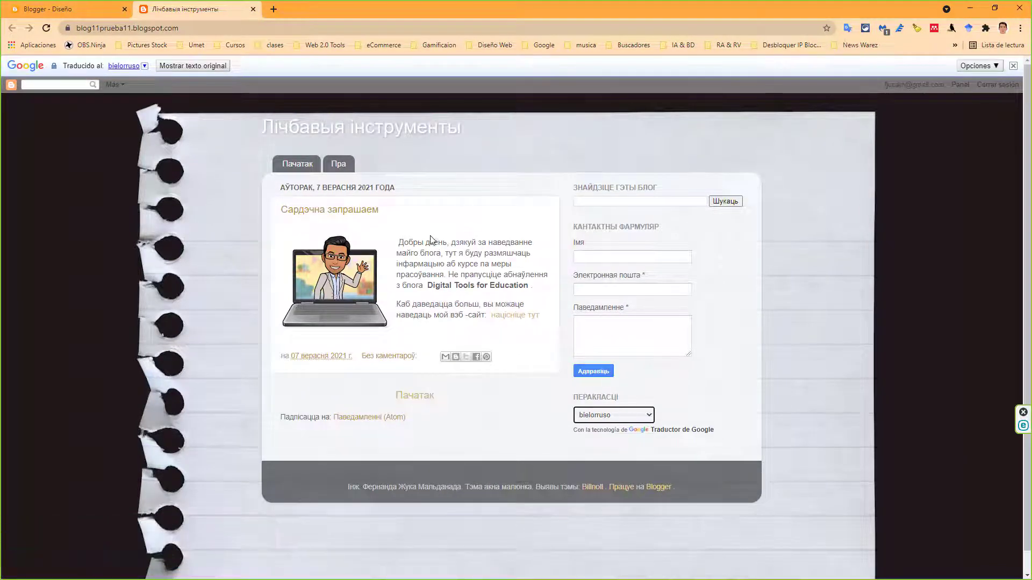
pyautogui.click(638, 418)
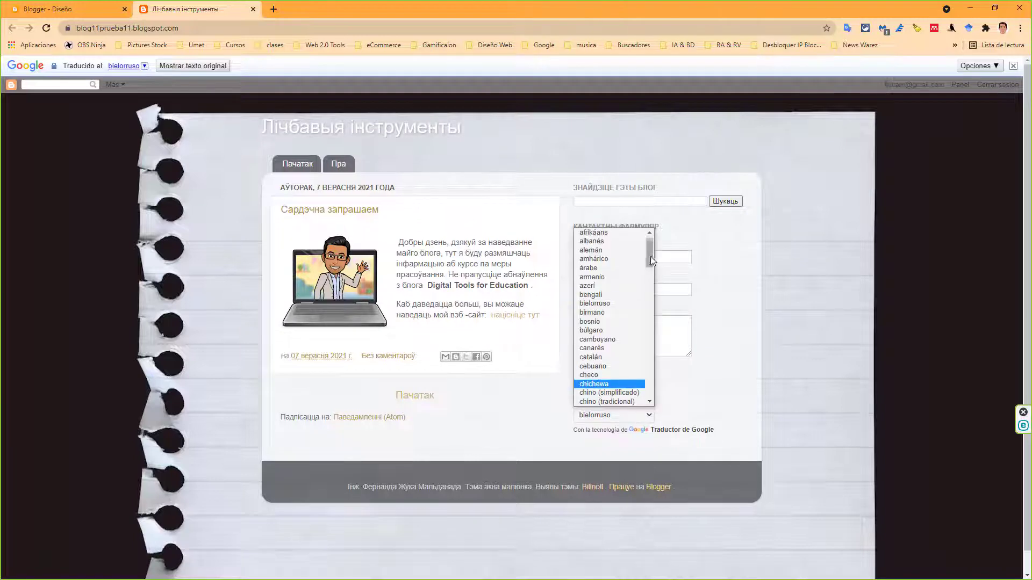
pyautogui.moveTo(651, 262); pyautogui.dragTo(651, 253)
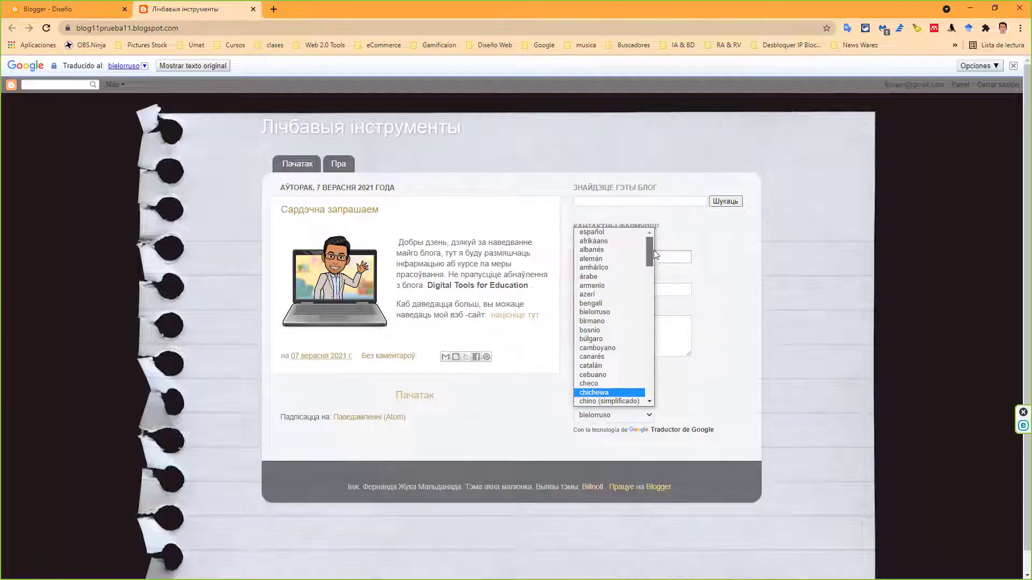
pyautogui.click(616, 233)
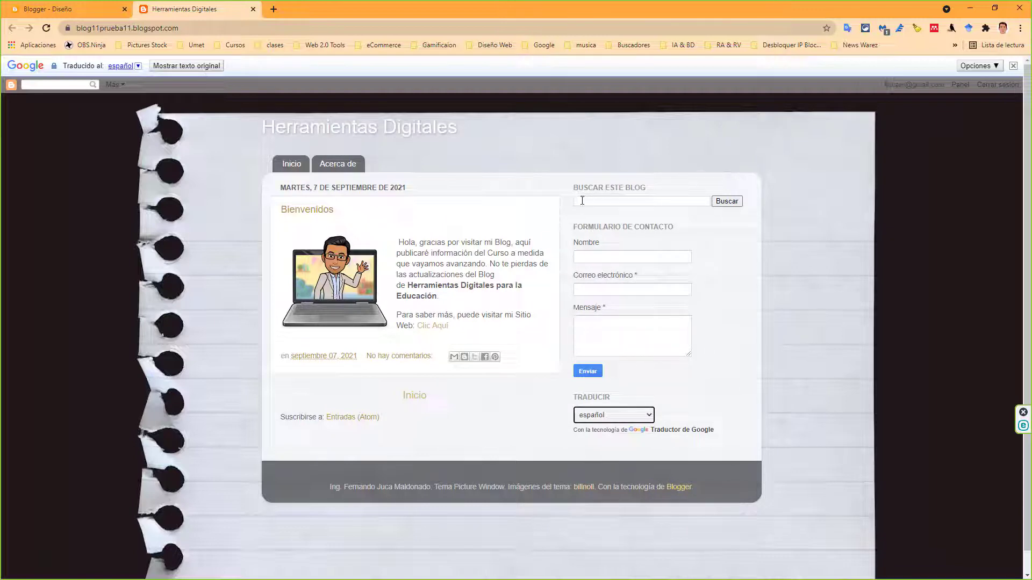
# Add an Estadísticas del blog gadget with its default settings to the sidebar-right-1 section of the layout
pyautogui.click(89, 8)
pyautogui.scroll(1, 667, 249)
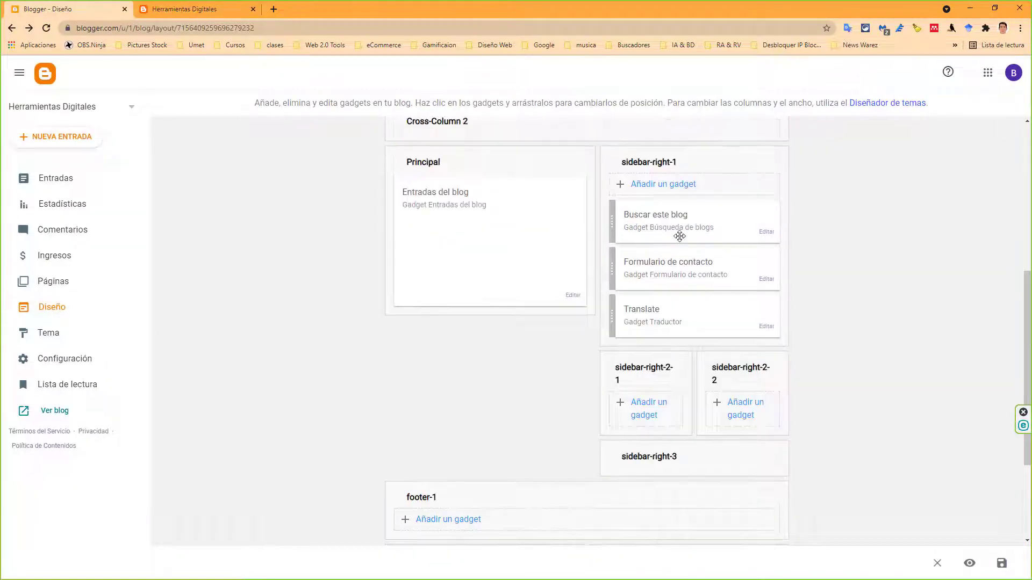
pyautogui.click(670, 189)
pyautogui.moveTo(612, 185); pyautogui.dragTo(614, 409)
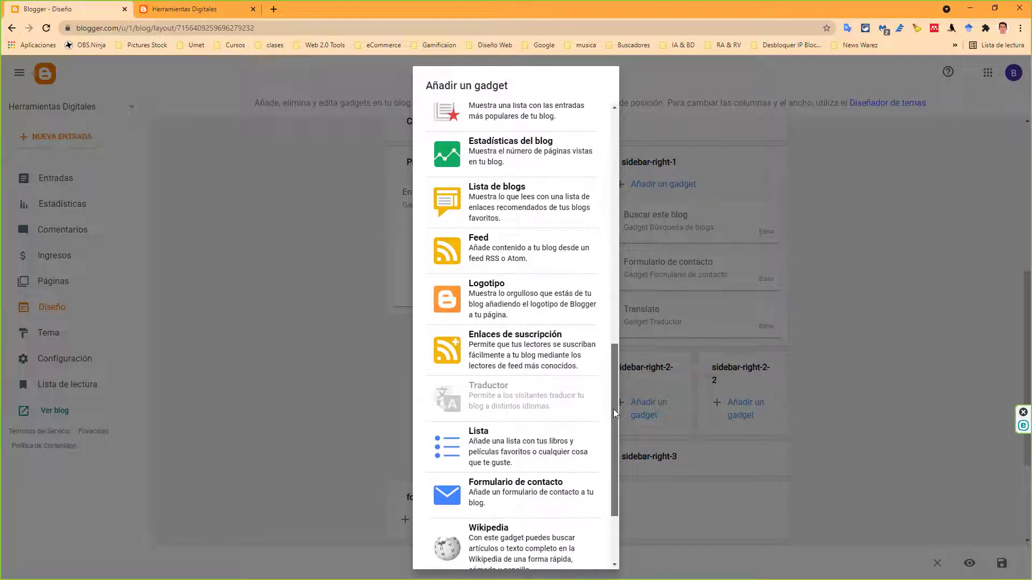
pyautogui.click(494, 155)
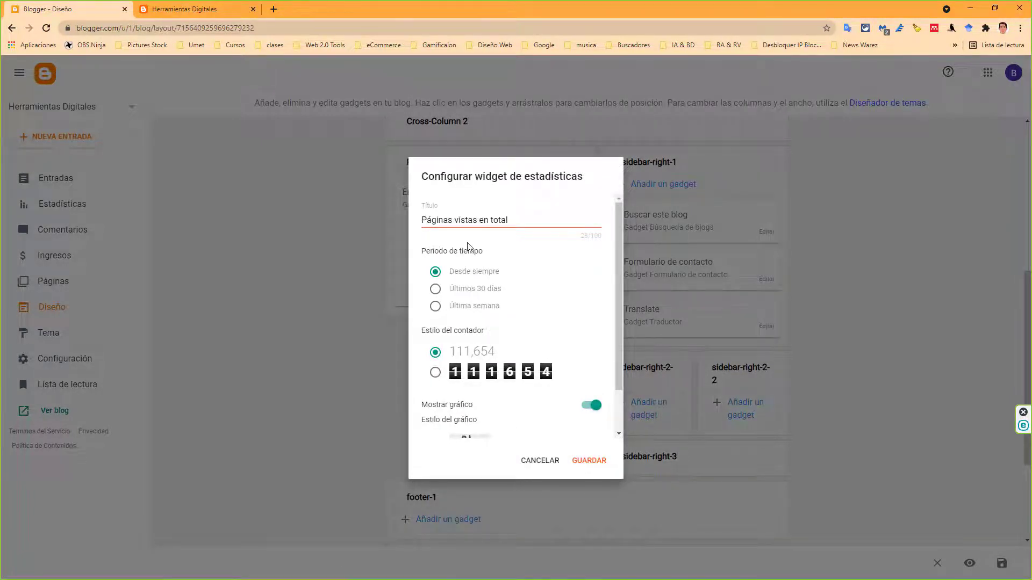
pyautogui.click(598, 462)
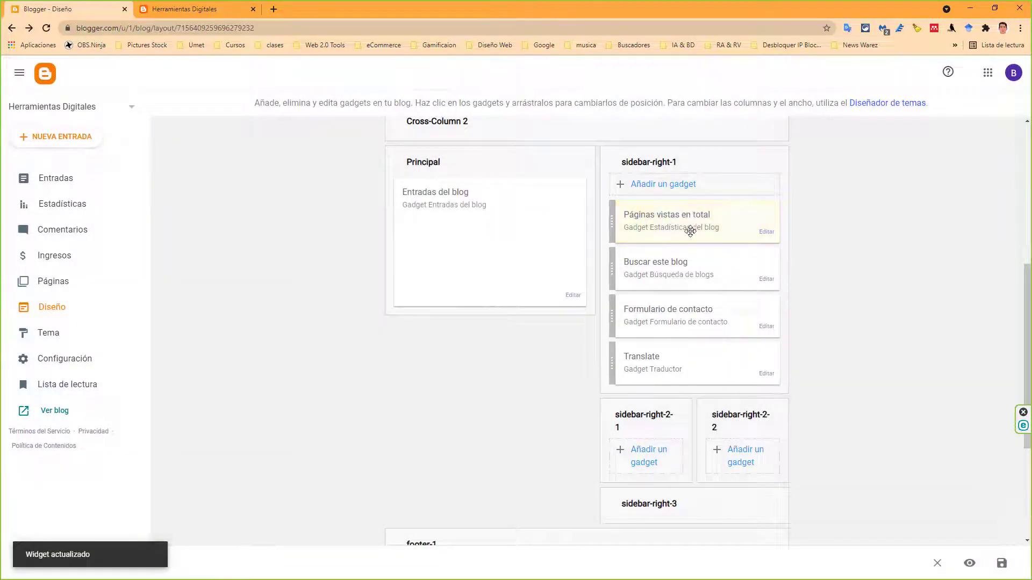
# Save the layout with the Estadísticas del blog gadget and reload the public blog to check it
pyautogui.click(1002, 563)
pyautogui.click(172, 9)
pyautogui.click(45, 27)
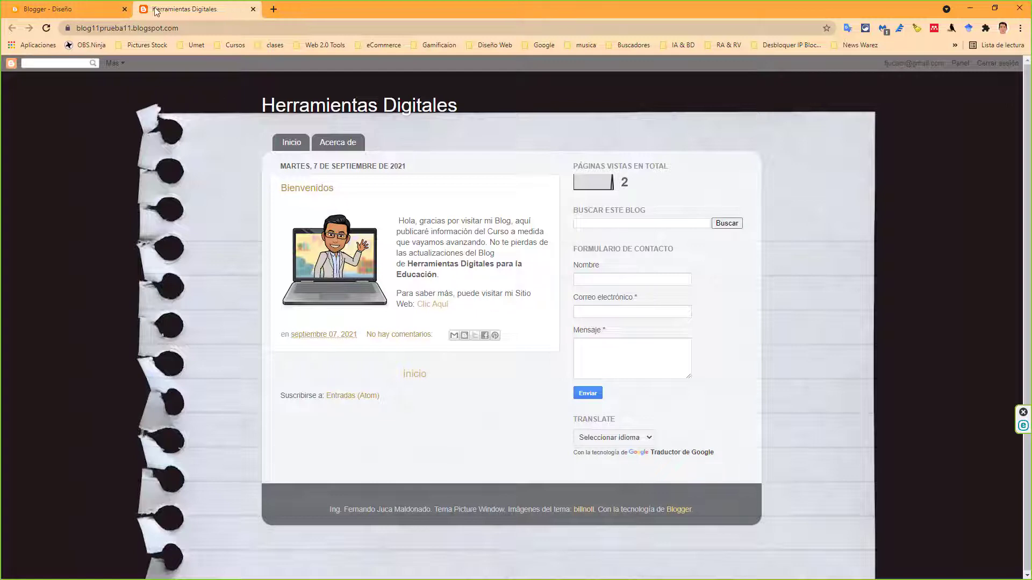
# Add a "Mi Web" entry linking to the author's personal website URL to the Páginas gadget in Multicolumnas, and save the layout
pyautogui.click(89, 9)
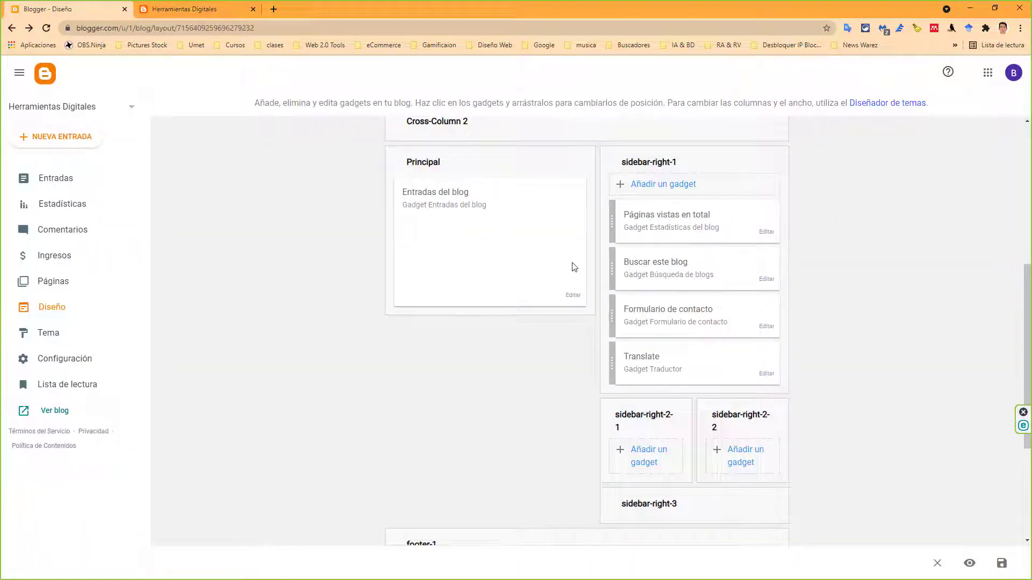
pyautogui.scroll(3, 548, 274)
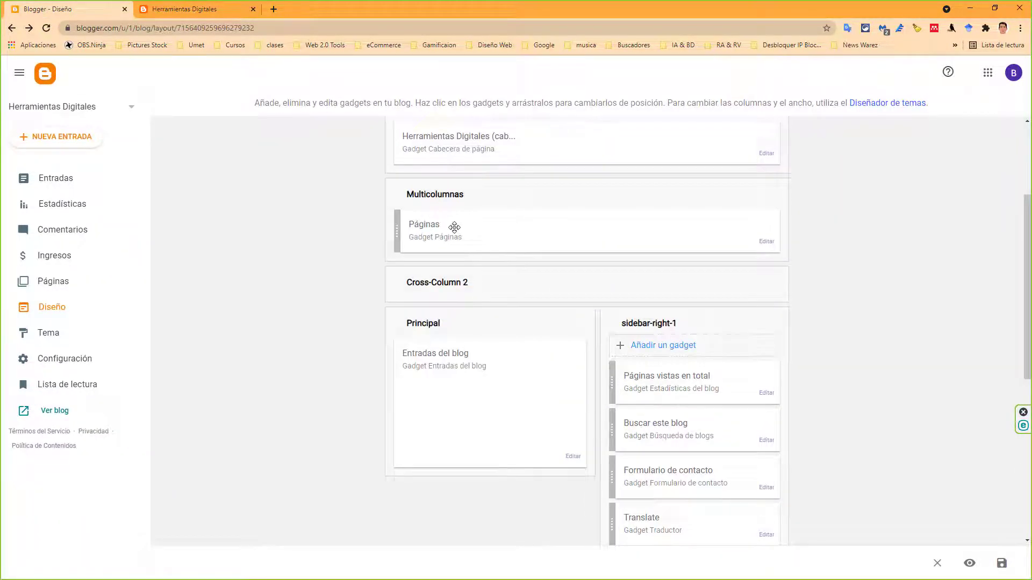
pyautogui.click(765, 243)
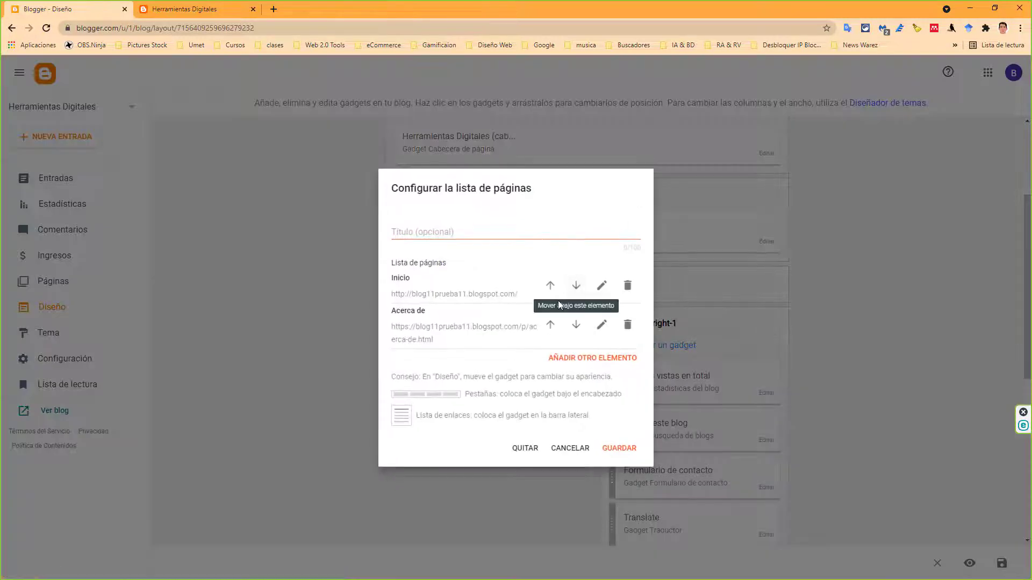
pyautogui.click(591, 357)
pyautogui.write('Mi Web')
pyautogui.click(464, 275)
pyautogui.write('https://fernandojuca.com')
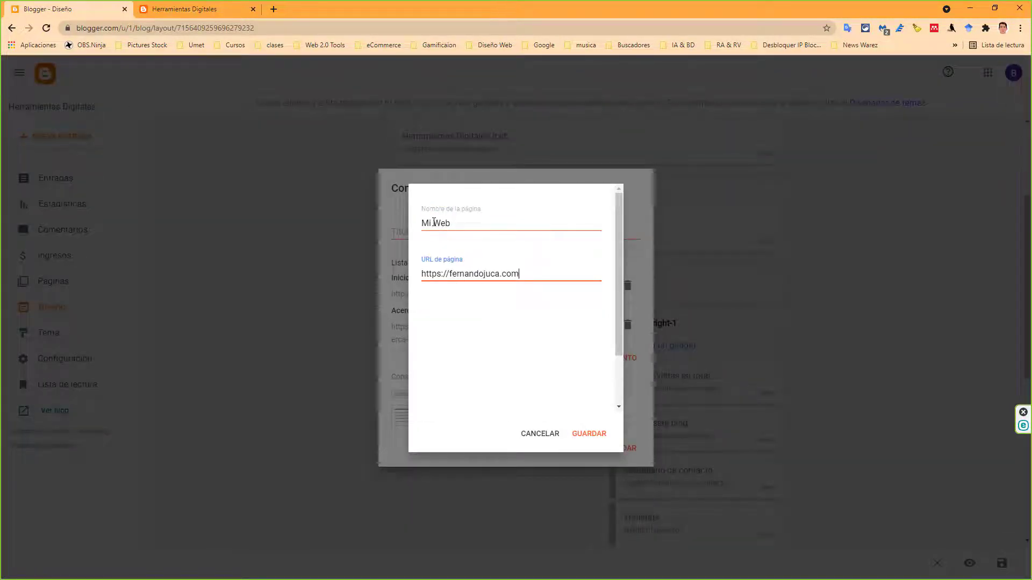
pyautogui.click(599, 433)
pyautogui.click(614, 461)
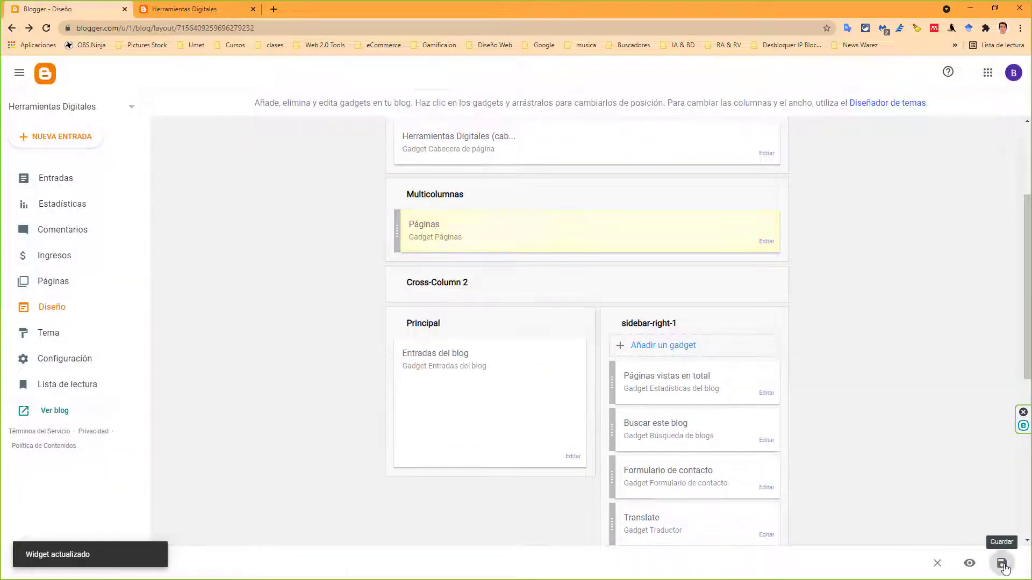
pyautogui.click(1003, 565)
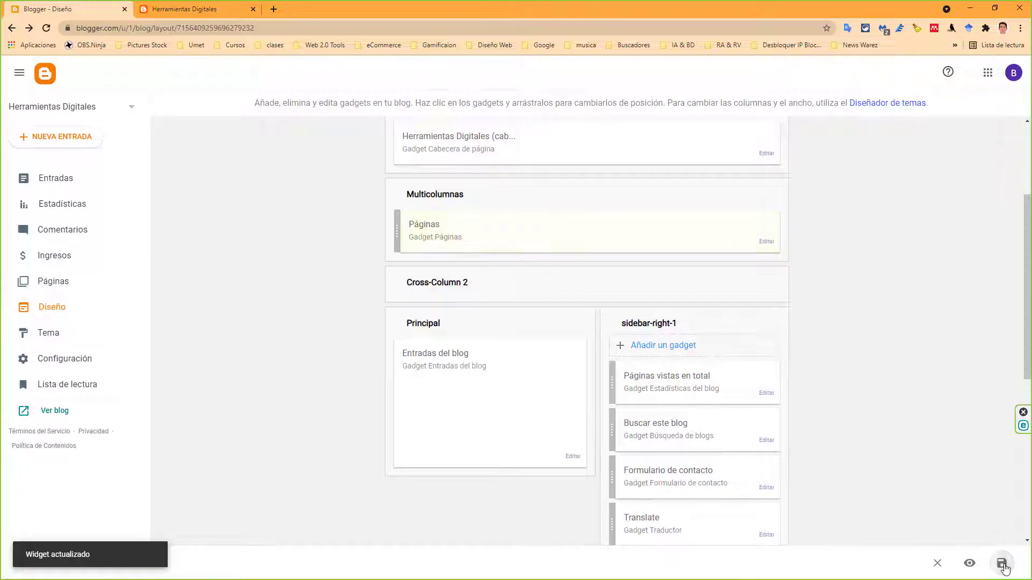
# Reload the public blog and test the Acerca de and Mi Web navigation links, looking over the linked website
pyautogui.click(194, 9)
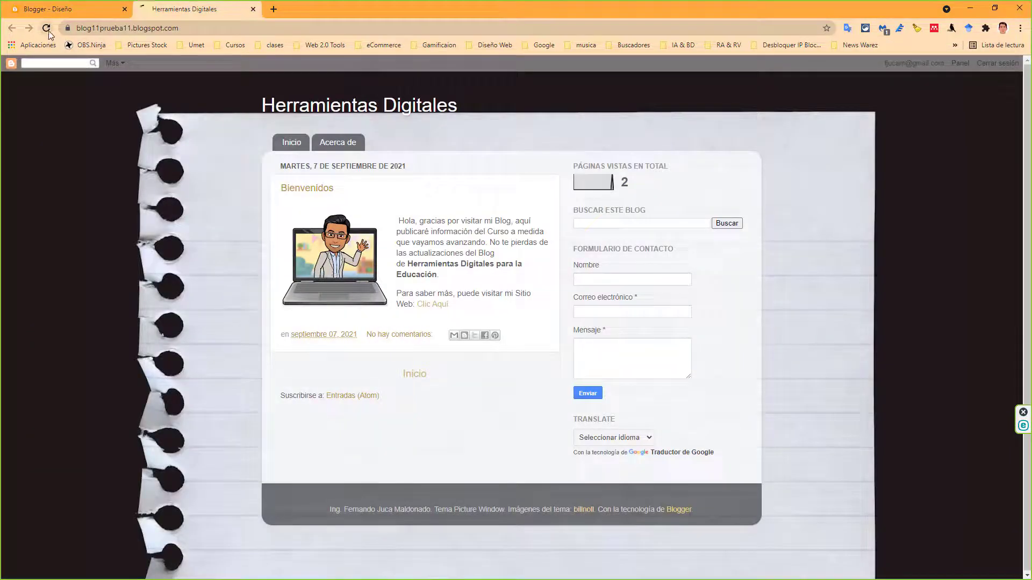
pyautogui.click(48, 35)
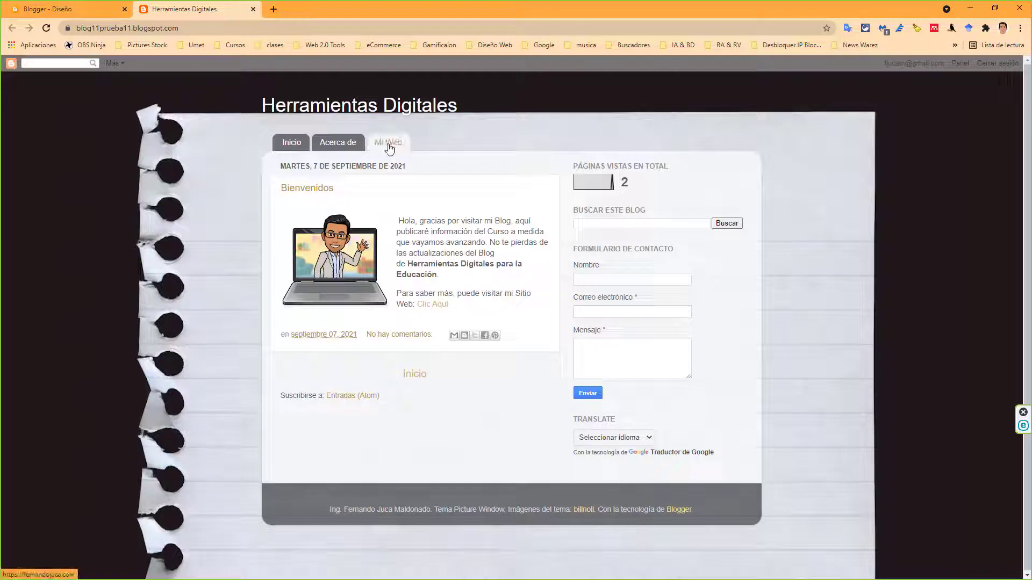
pyautogui.click(345, 144)
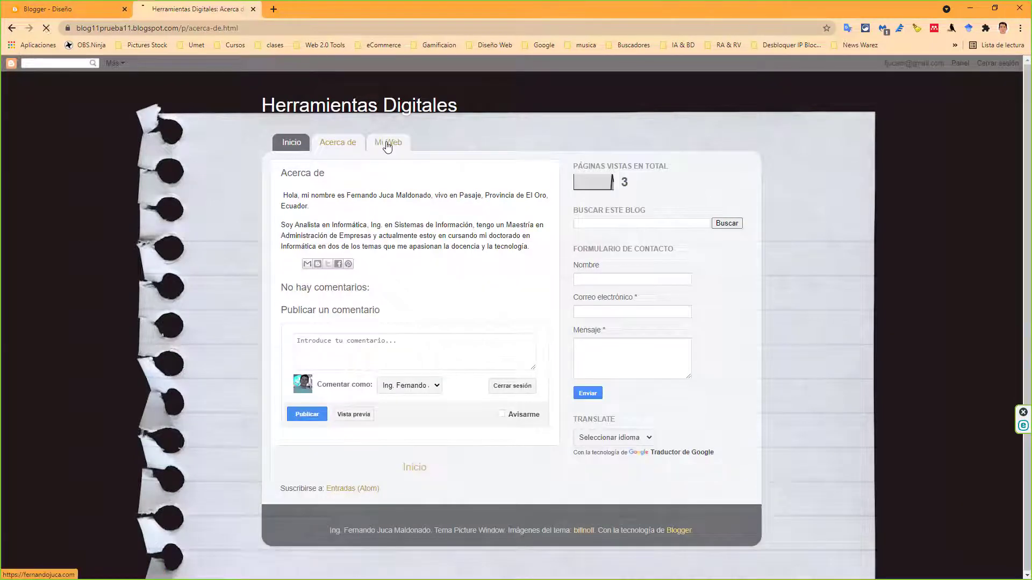
pyautogui.click(389, 145)
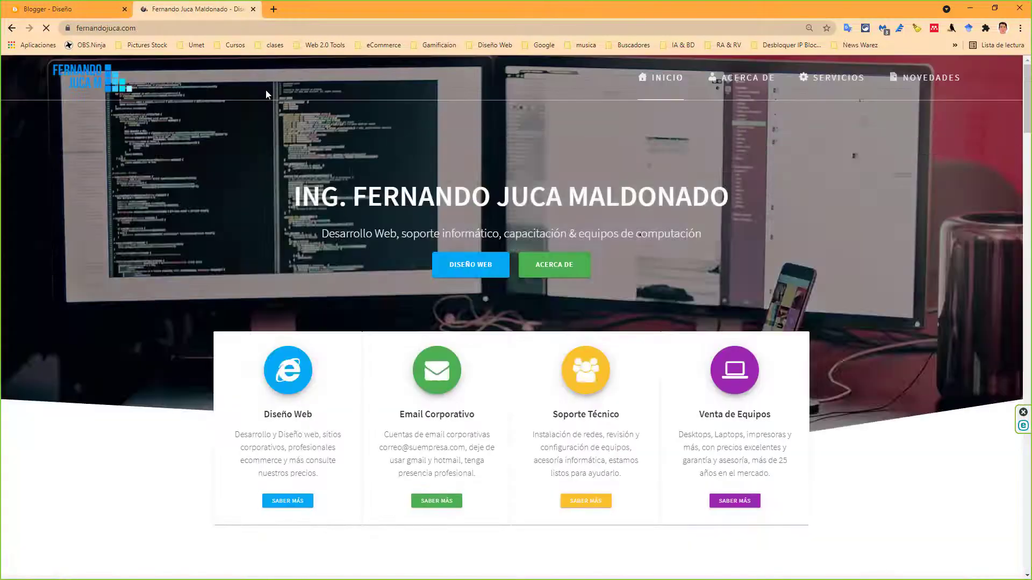
pyautogui.scroll(-3, 459, 206)
pyautogui.scroll(-2, 457, 207)
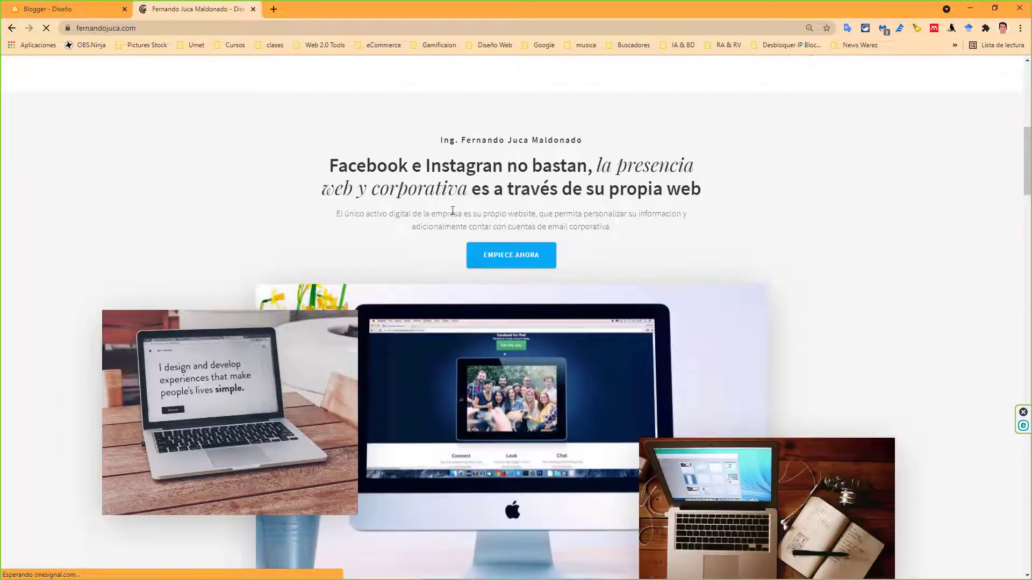
pyautogui.scroll(9, 433, 251)
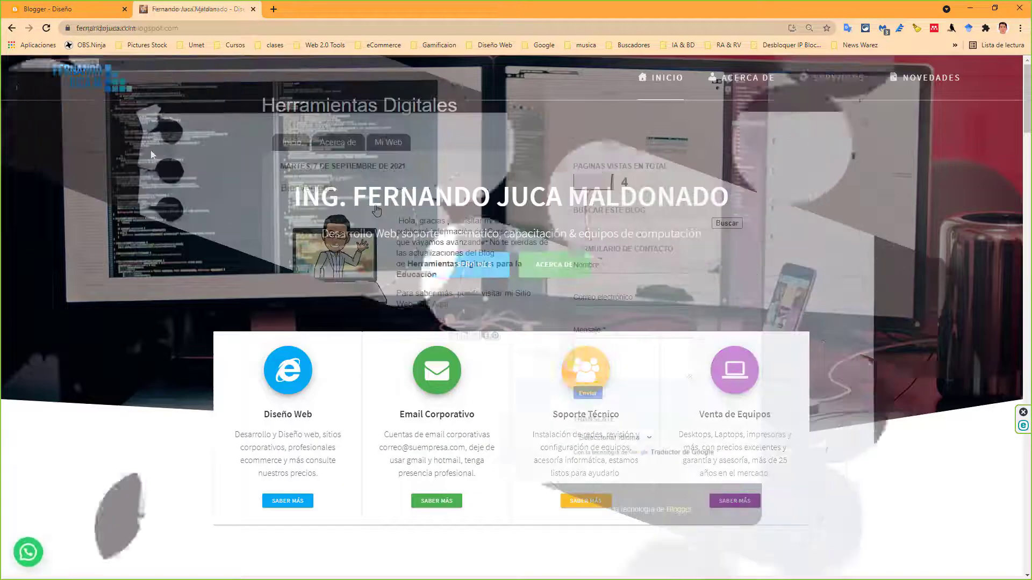